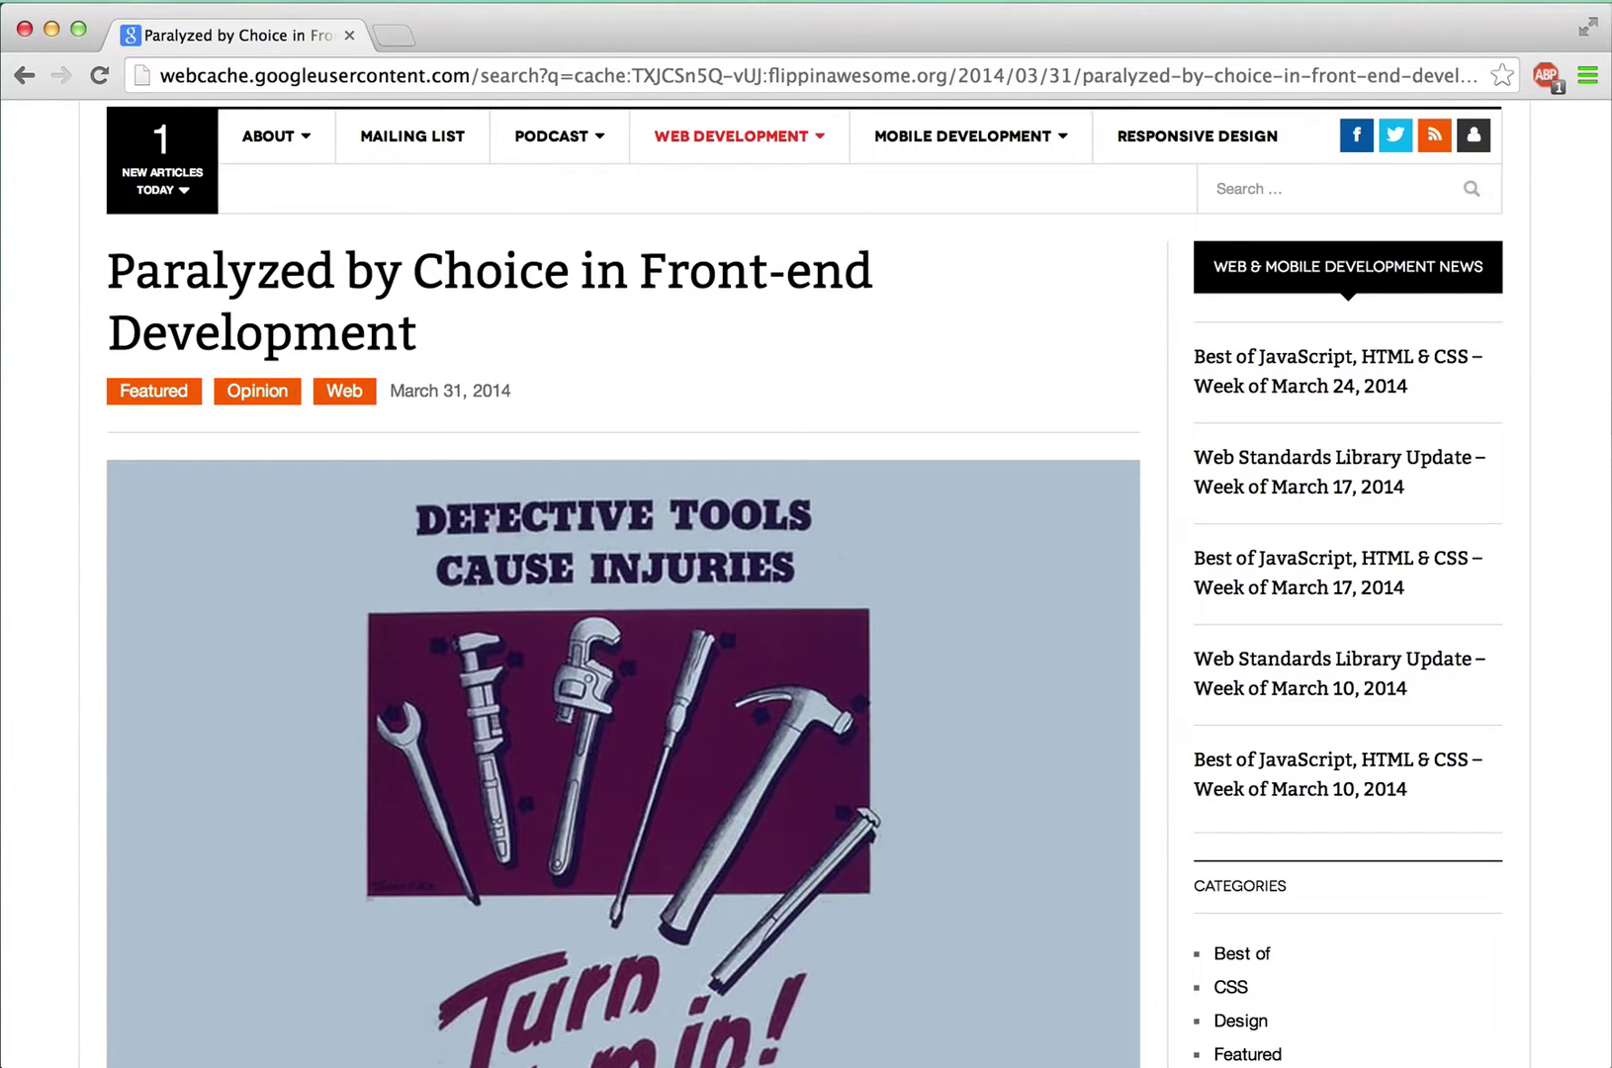
Step: Scroll the cached 'Paralyzed by Choice' article down to the 'Avoid Being Overwhelmed' section and comments
scroll(999, 973, "down", 5)
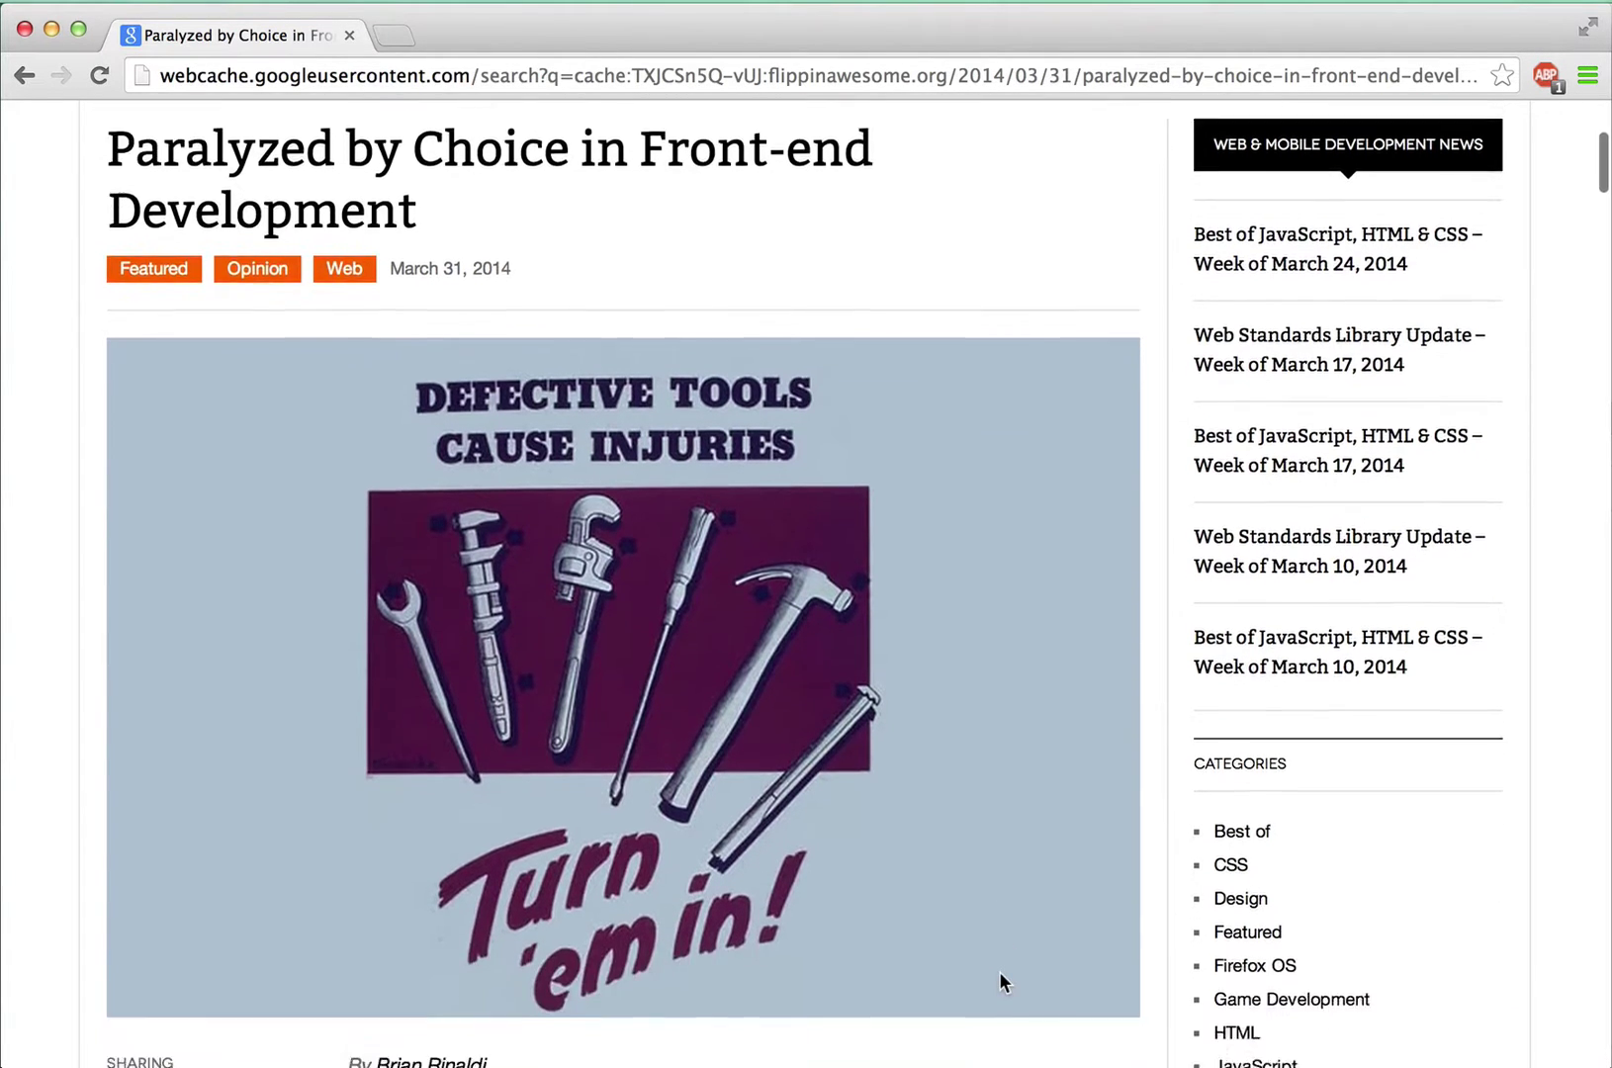
scroll(1001, 974, "down", 15)
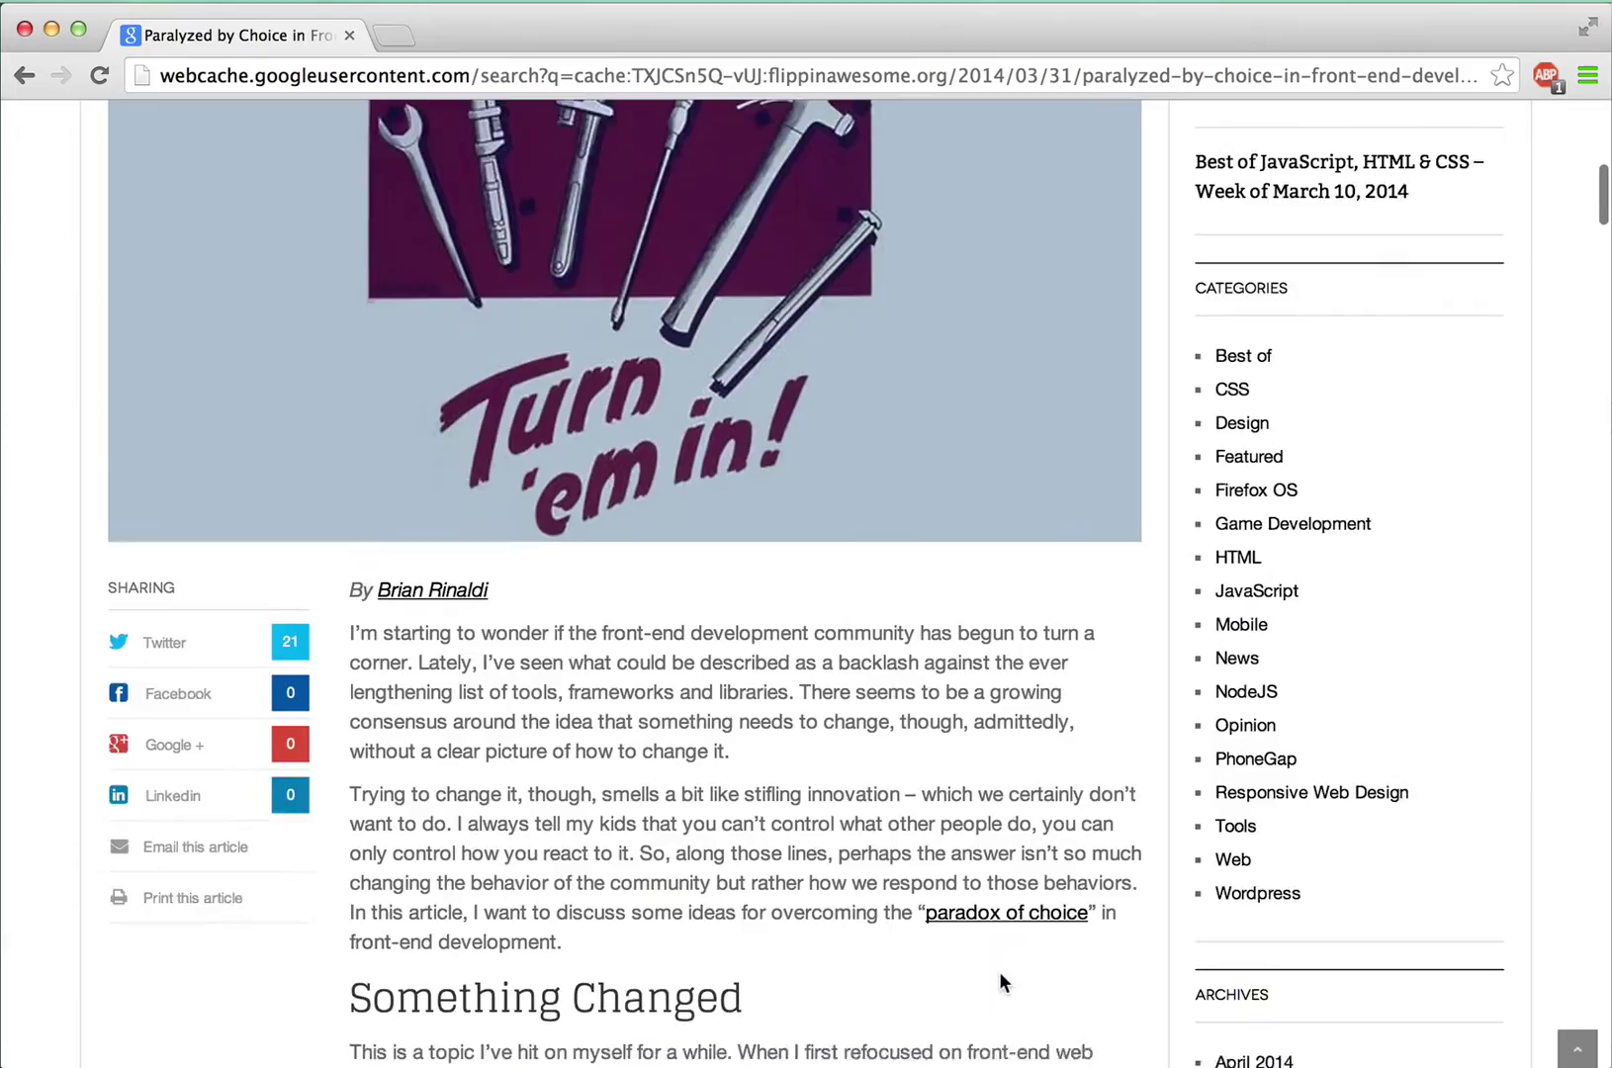
scroll(1001, 974, "down", 7)
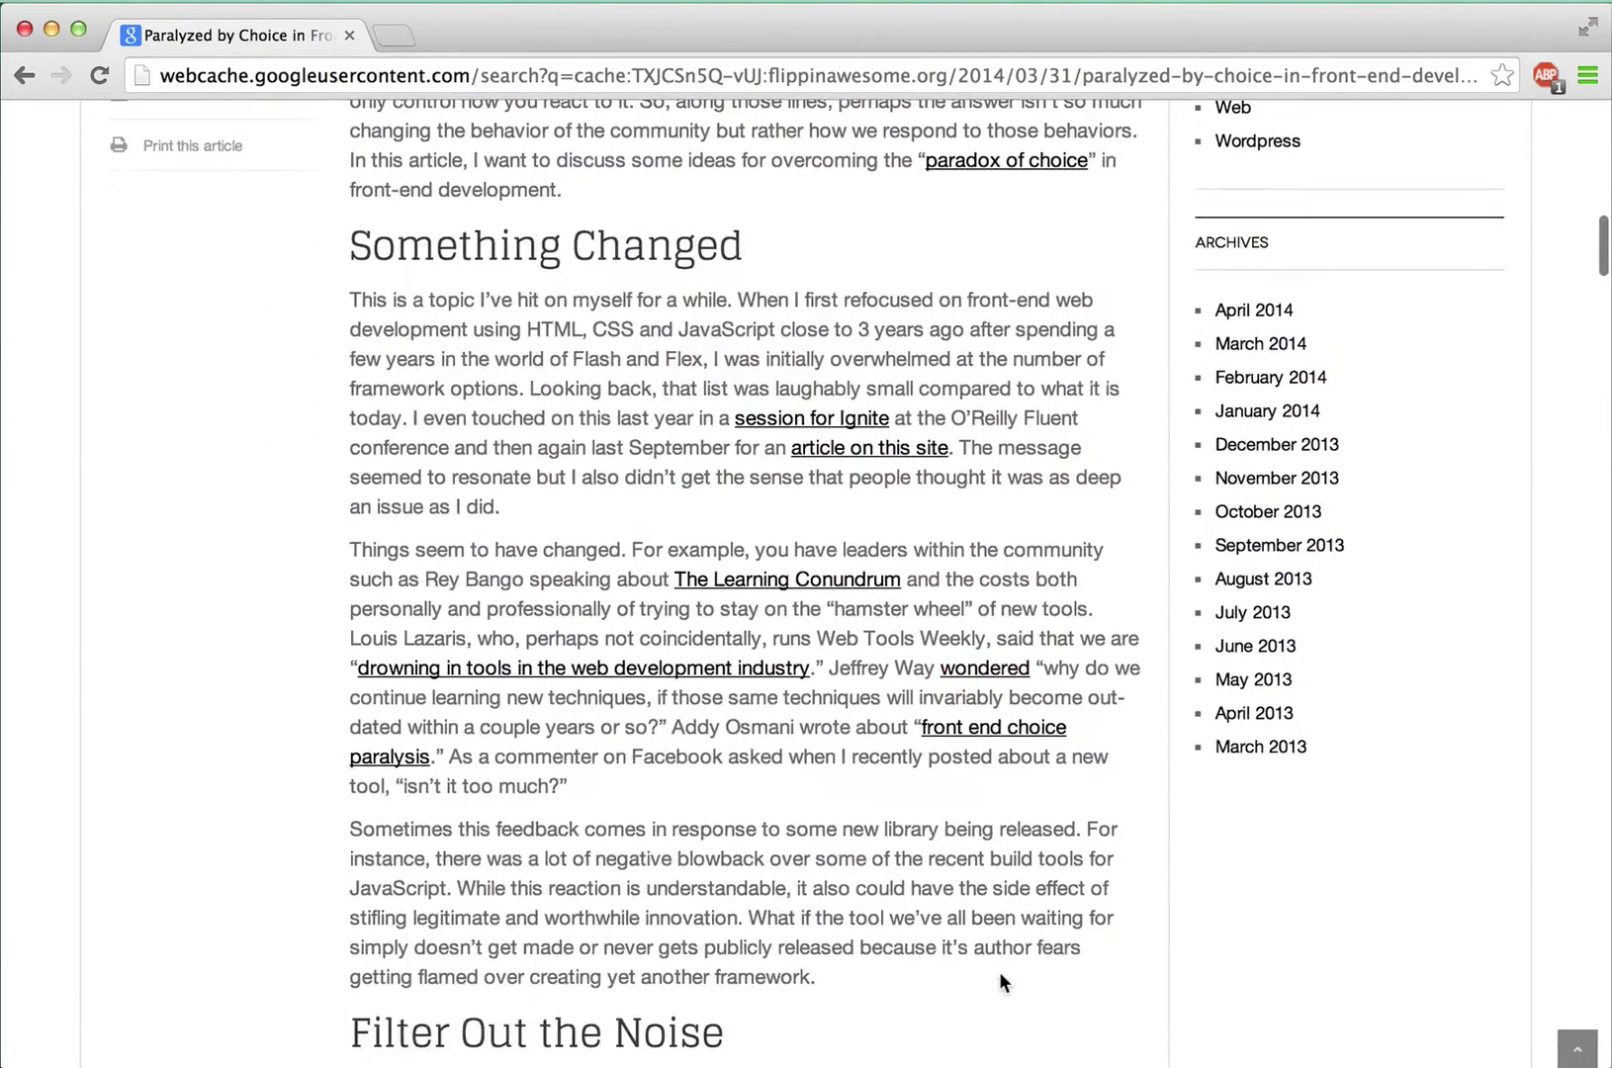
scroll(1001, 977, "down", 7)
scroll(998, 971, "down", 6)
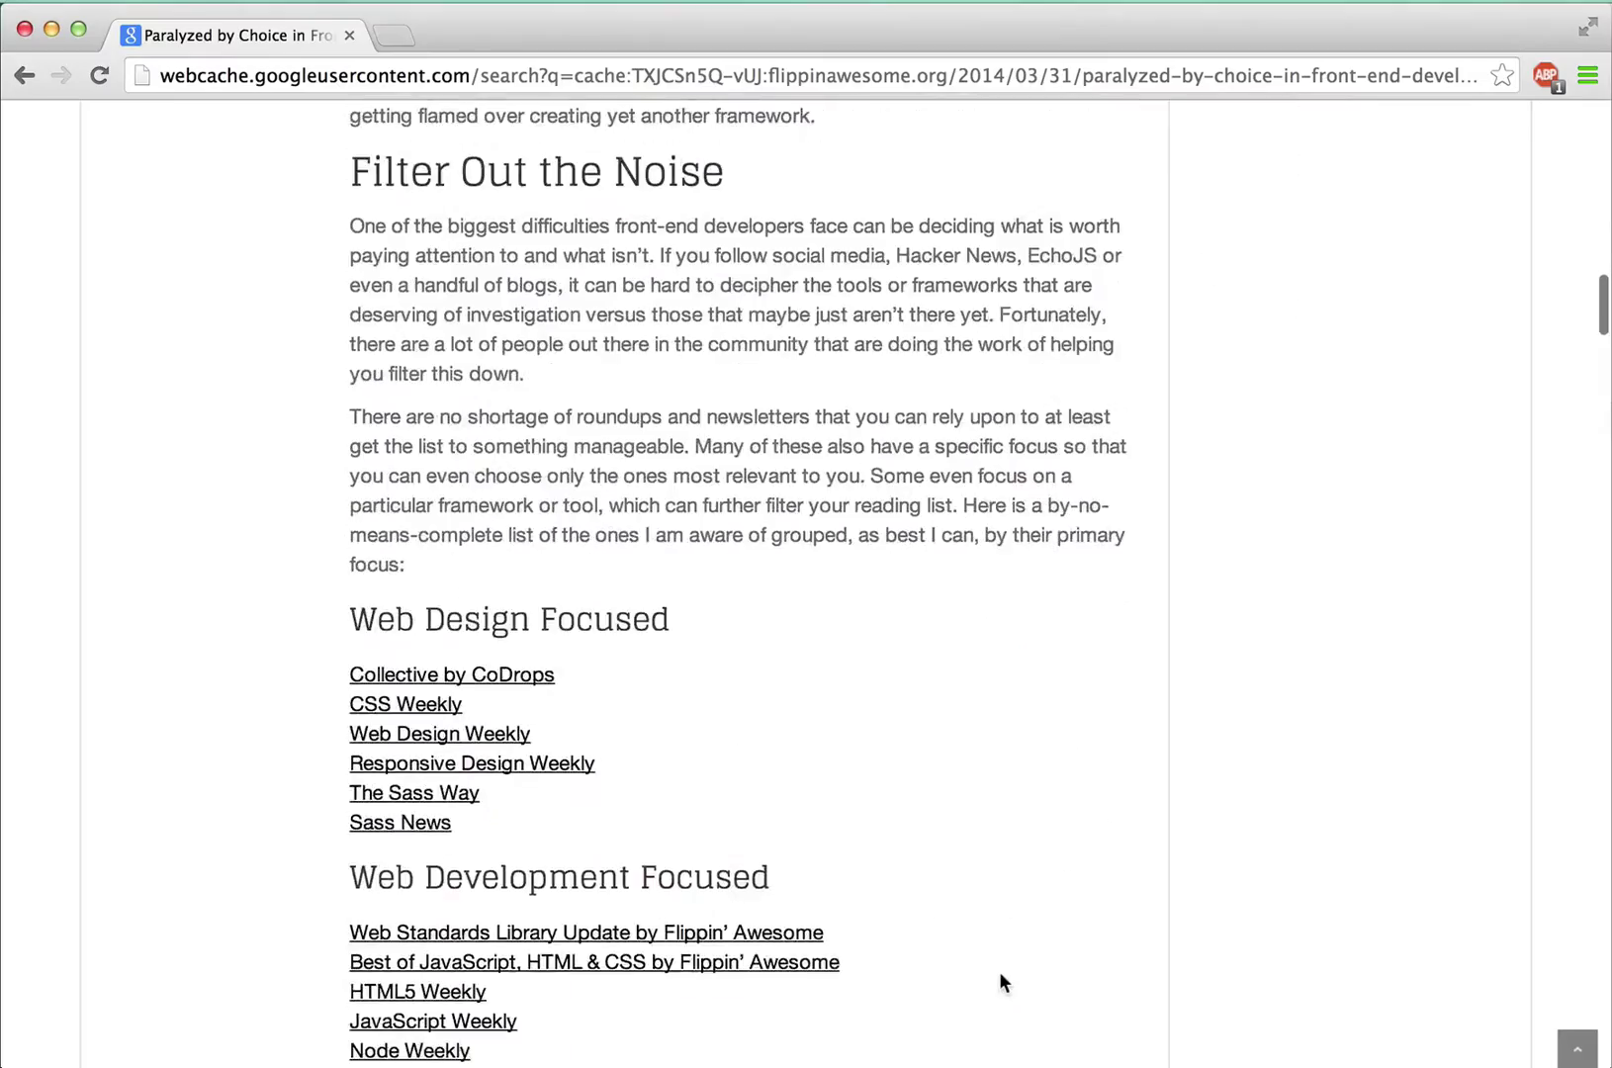
scroll(999, 971, "down", 9)
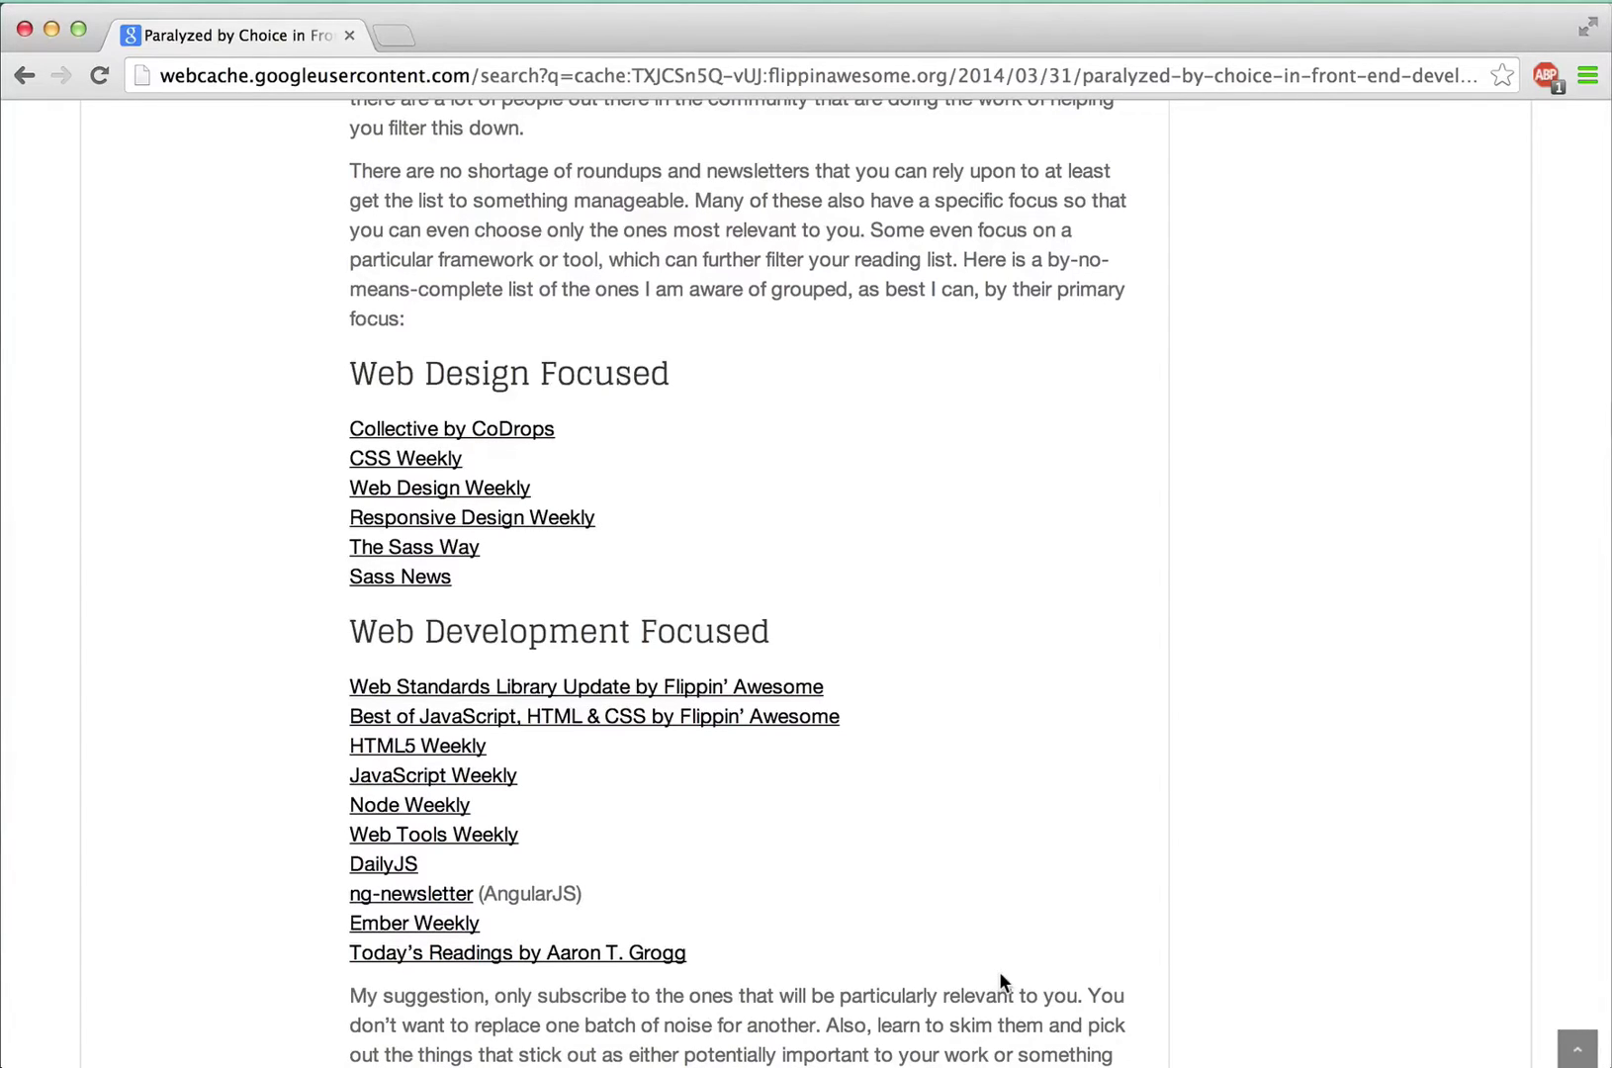
scroll(999, 971, "down", 15)
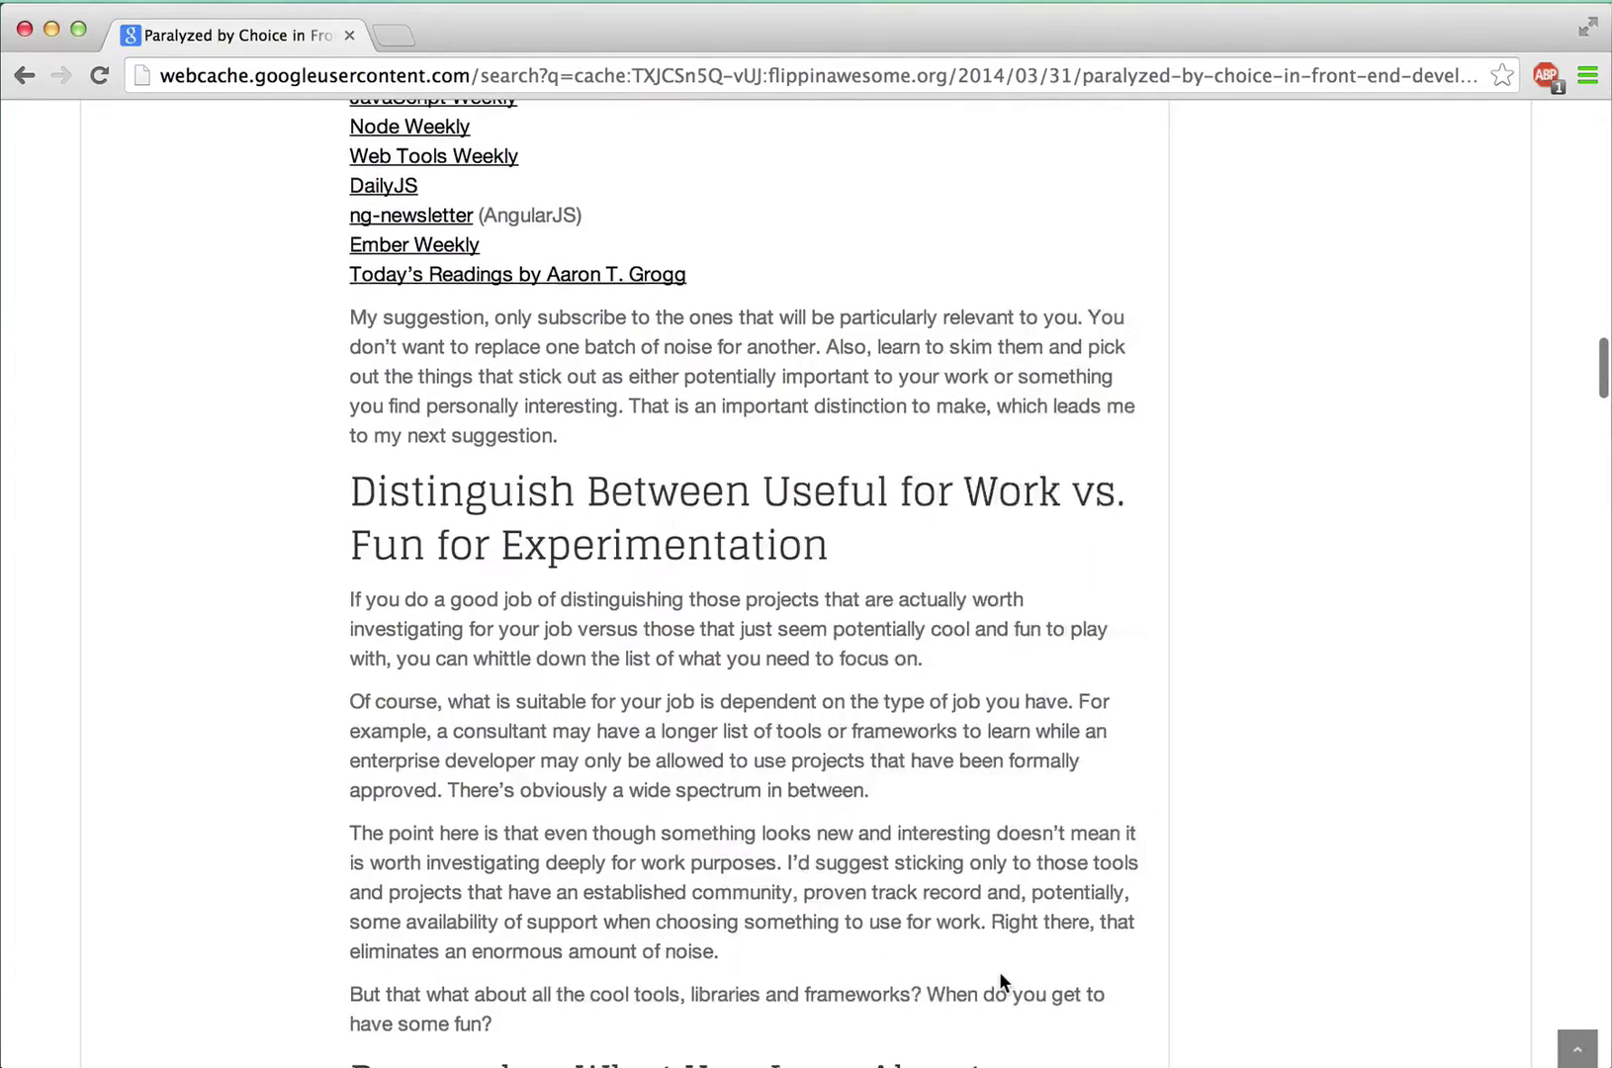
scroll(999, 972, "down", 6)
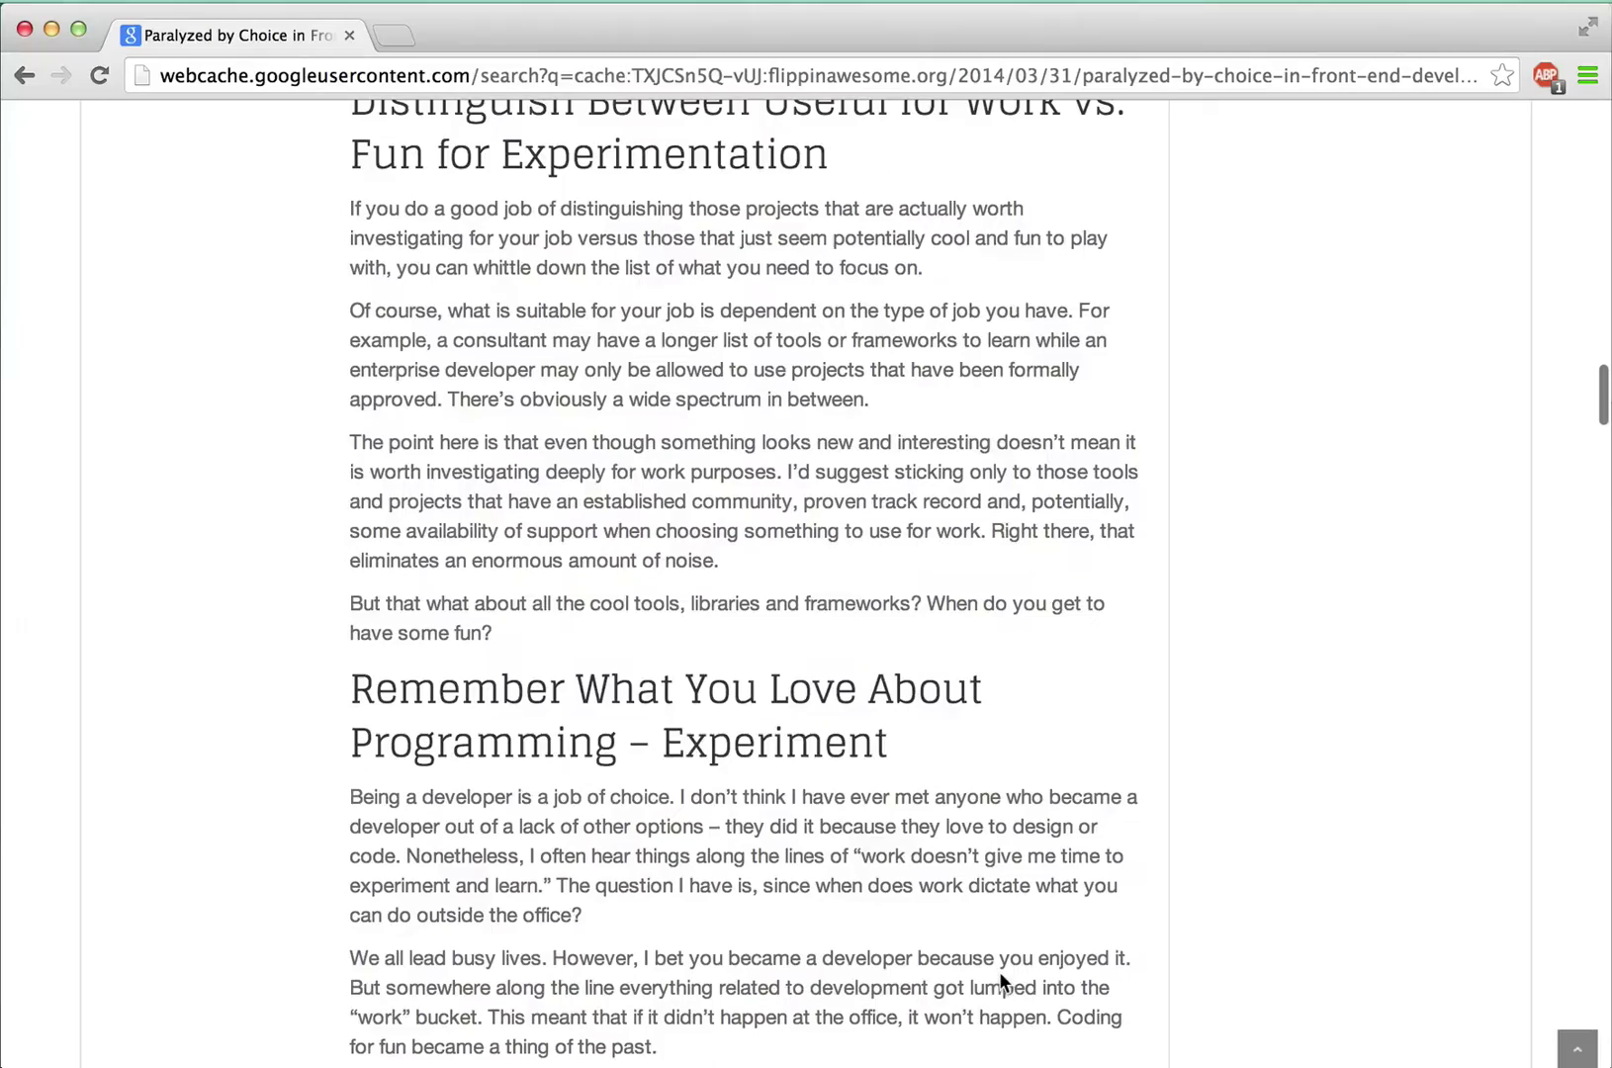
scroll(933, 763, "down", 11)
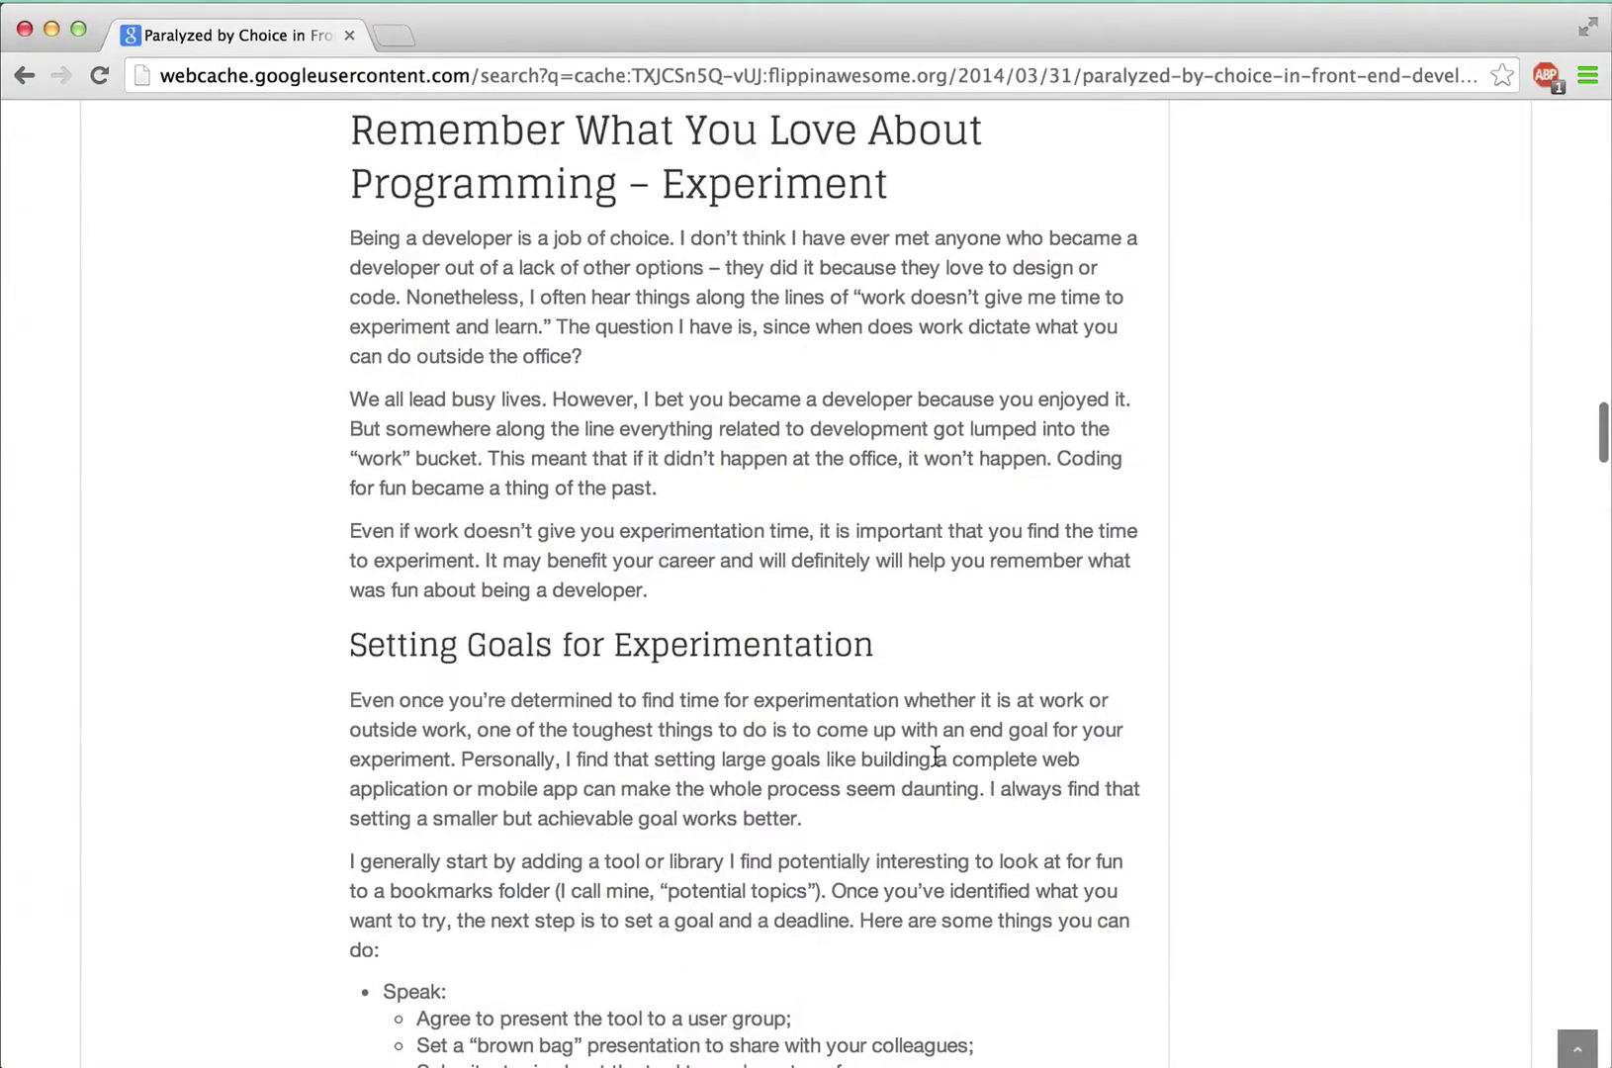
scroll(933, 758, "down", 12)
scroll(933, 757, "down", 6)
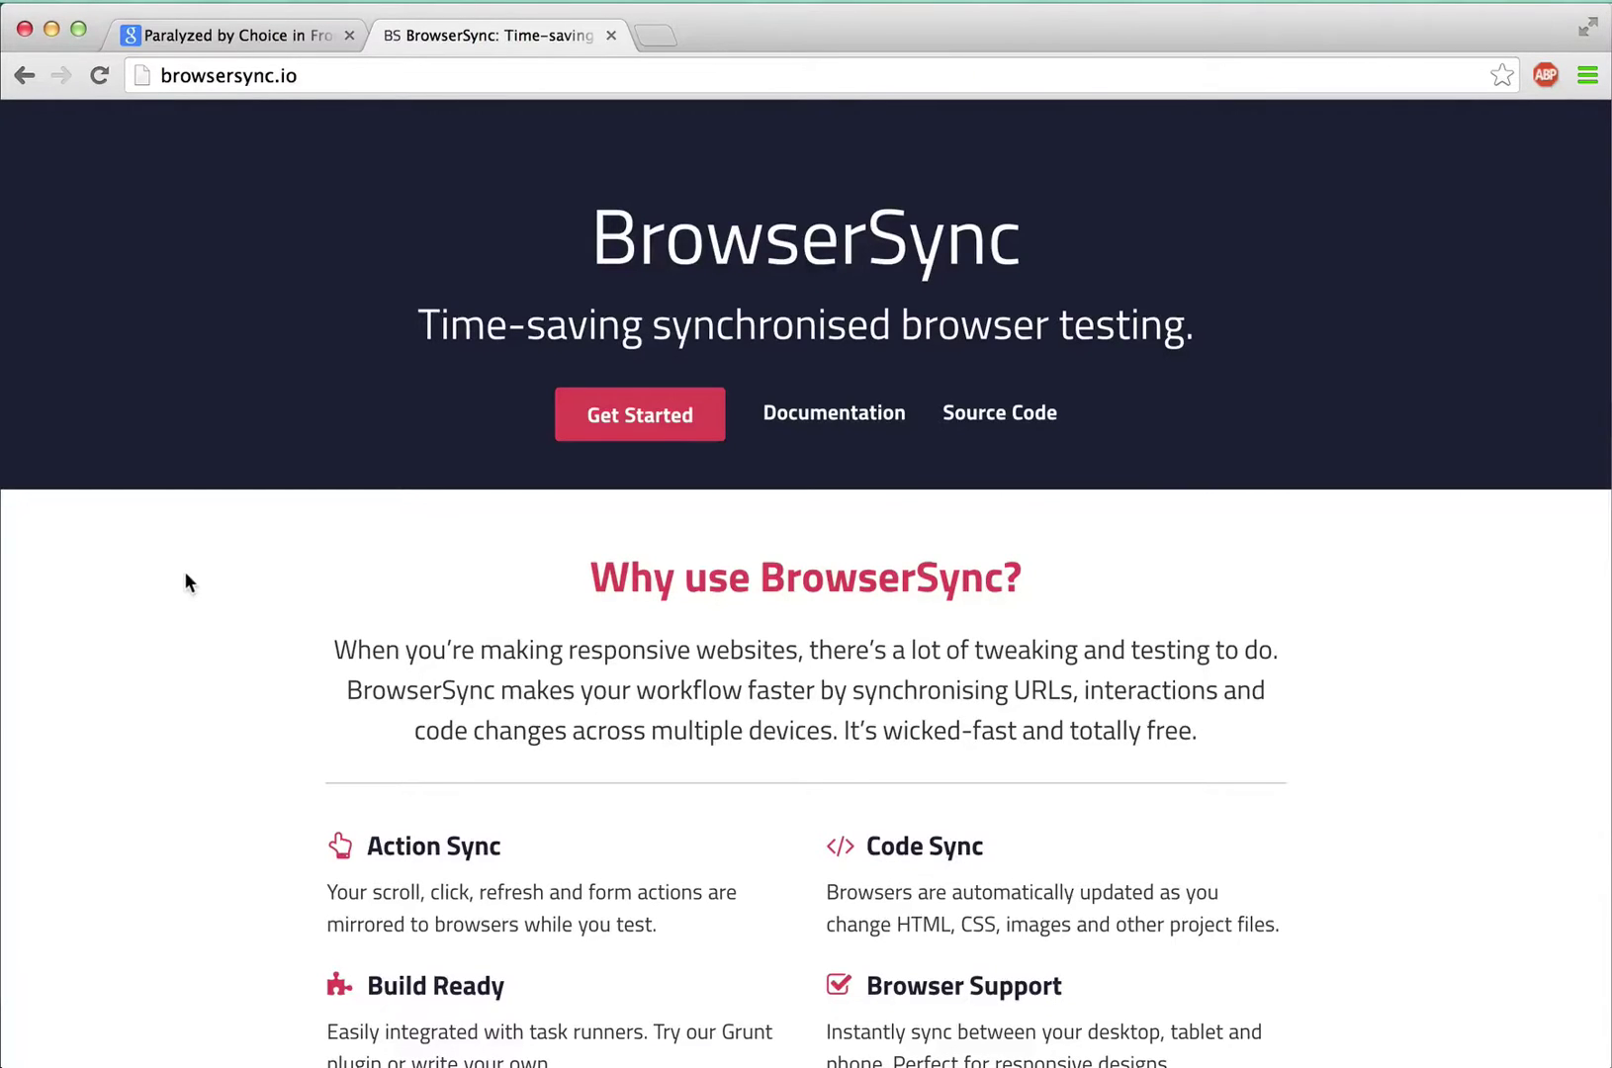
Step: Scroll the BrowserSync homepage down to the 'Why use BrowserSync?' features and 'Tested with' browser list
scroll(425, 774, "down", 5)
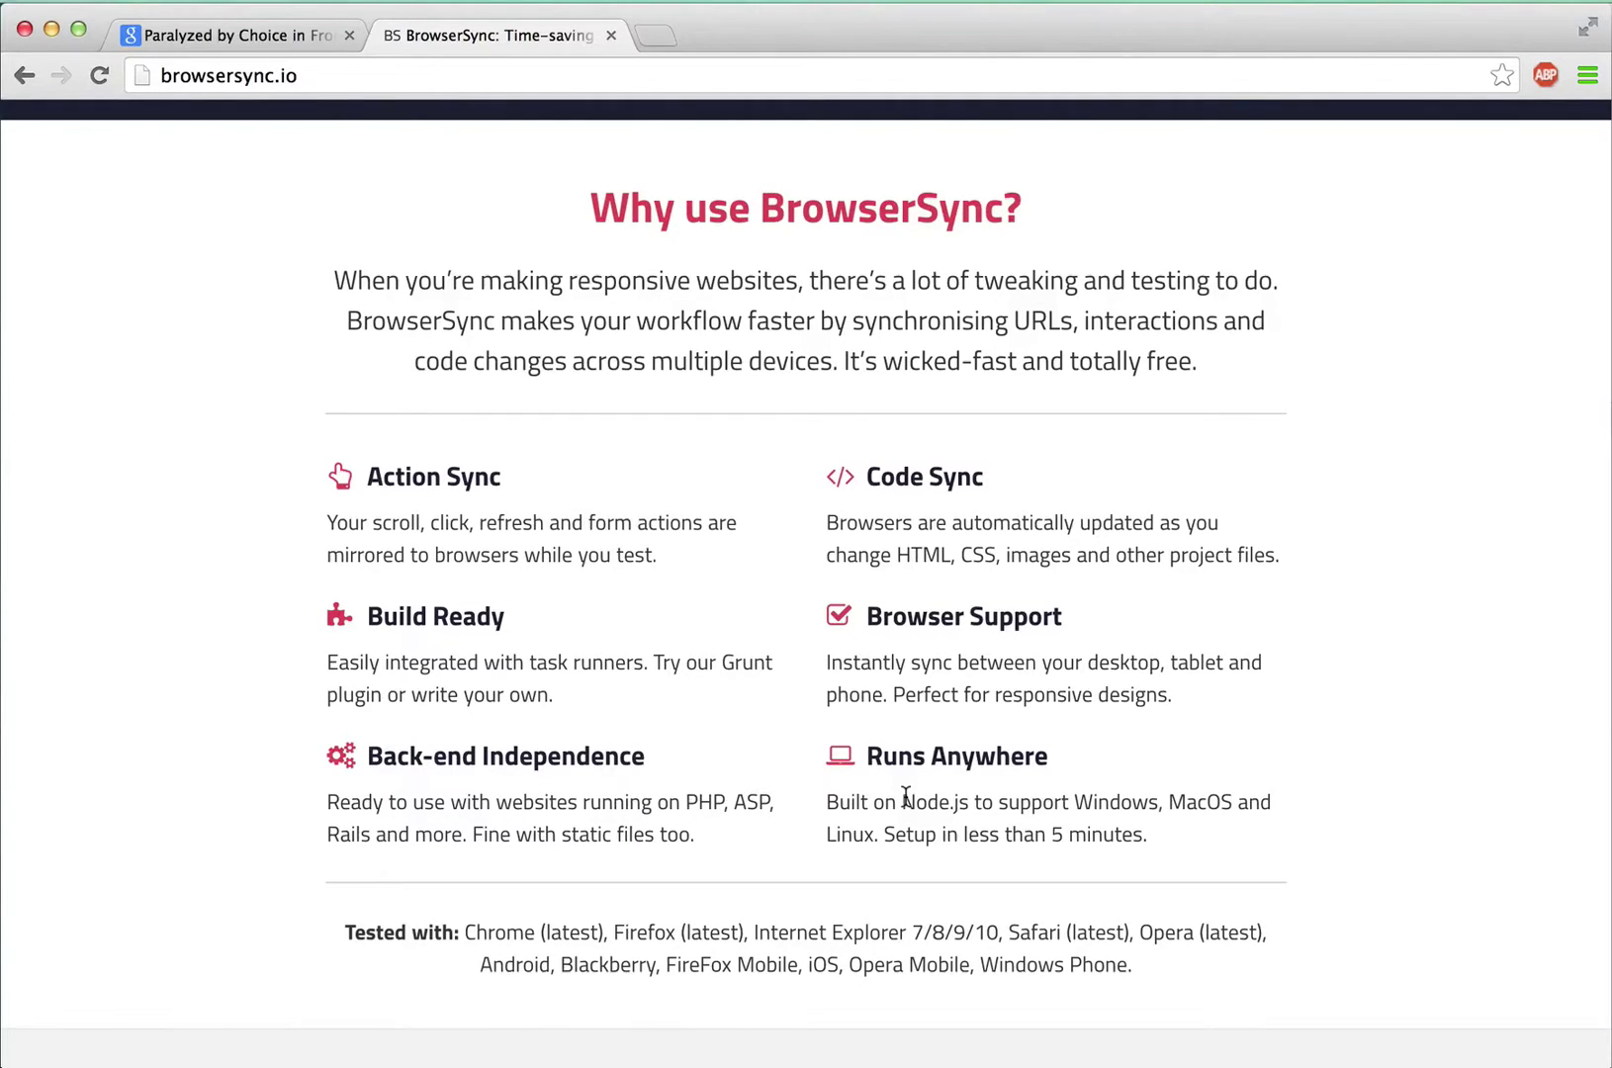
Step: Download the Node.js v0.10.26 installer package from nodejs.org and open it
left_click(905, 796)
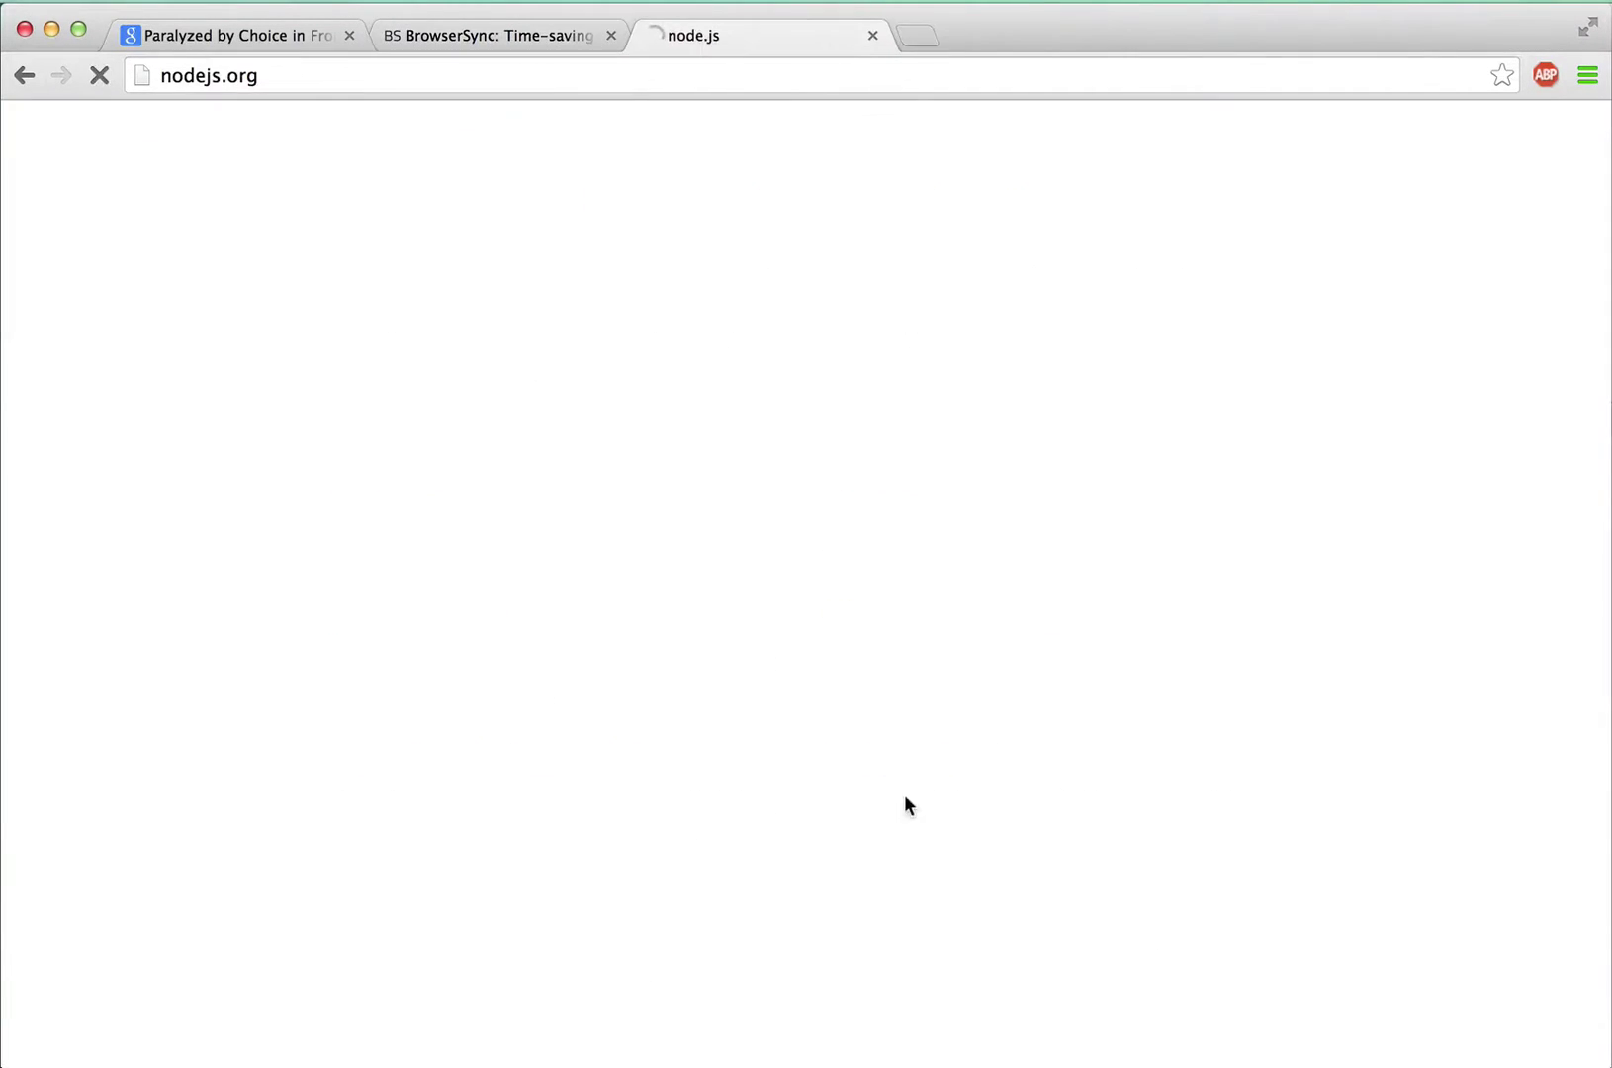
left_click(806, 618)
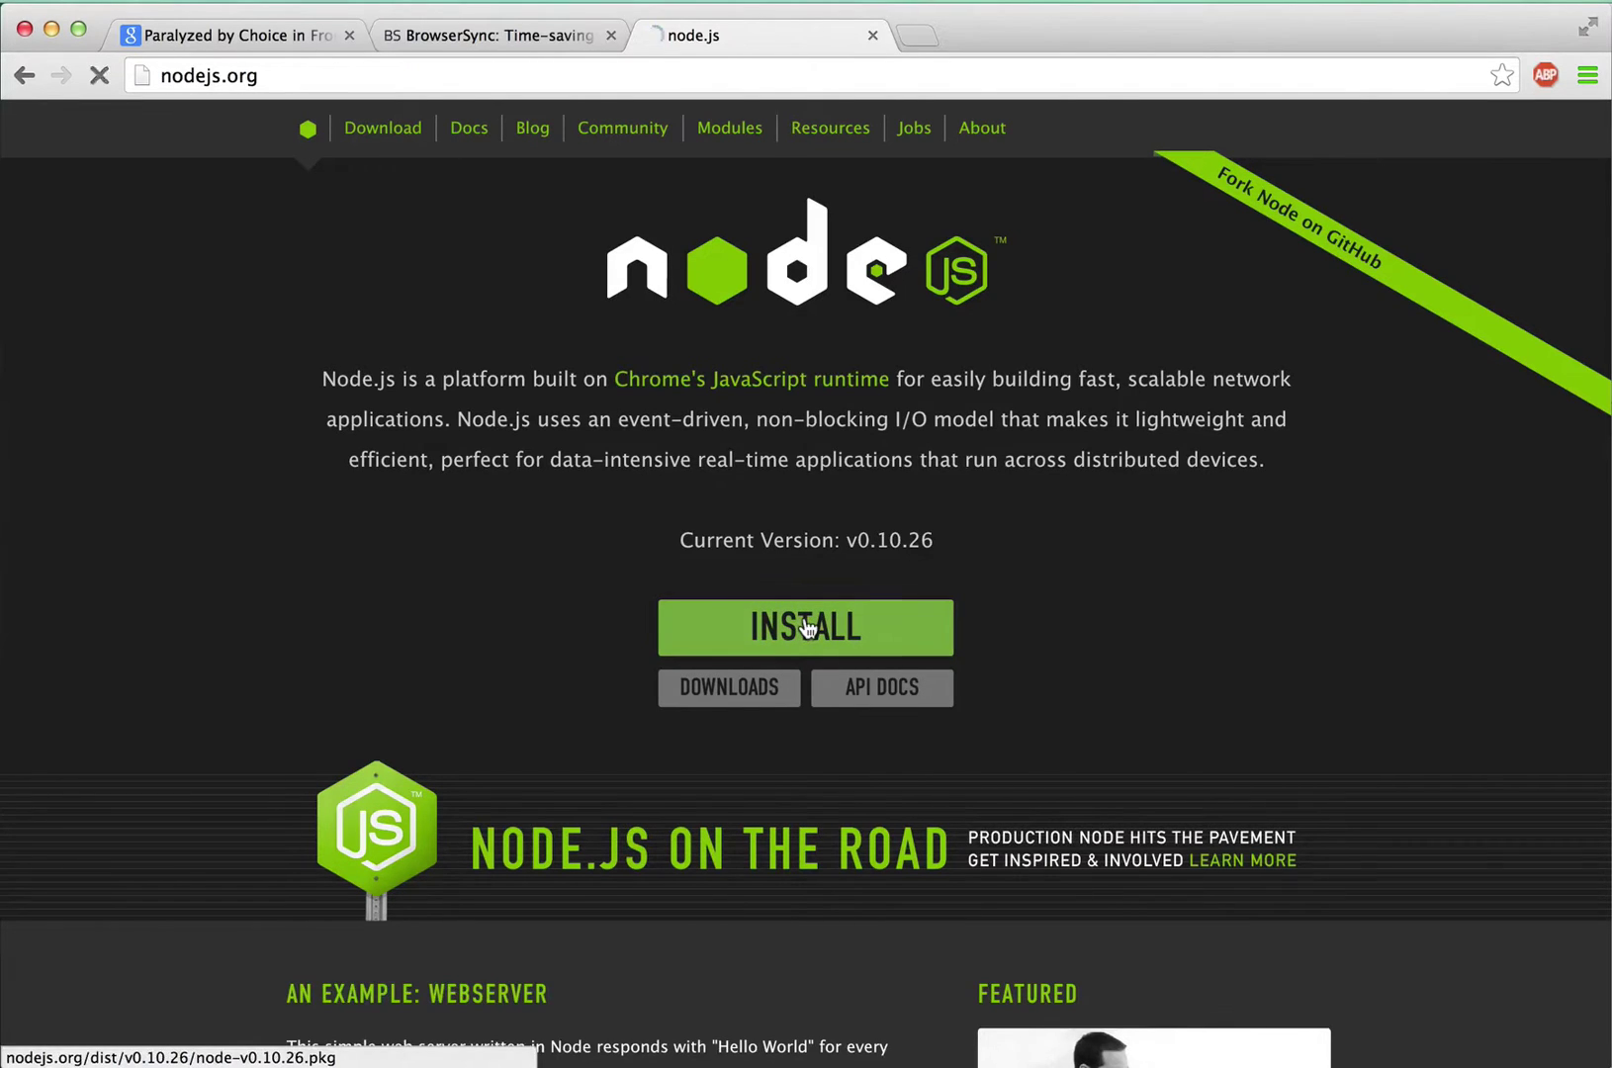
left_click(480, 1039)
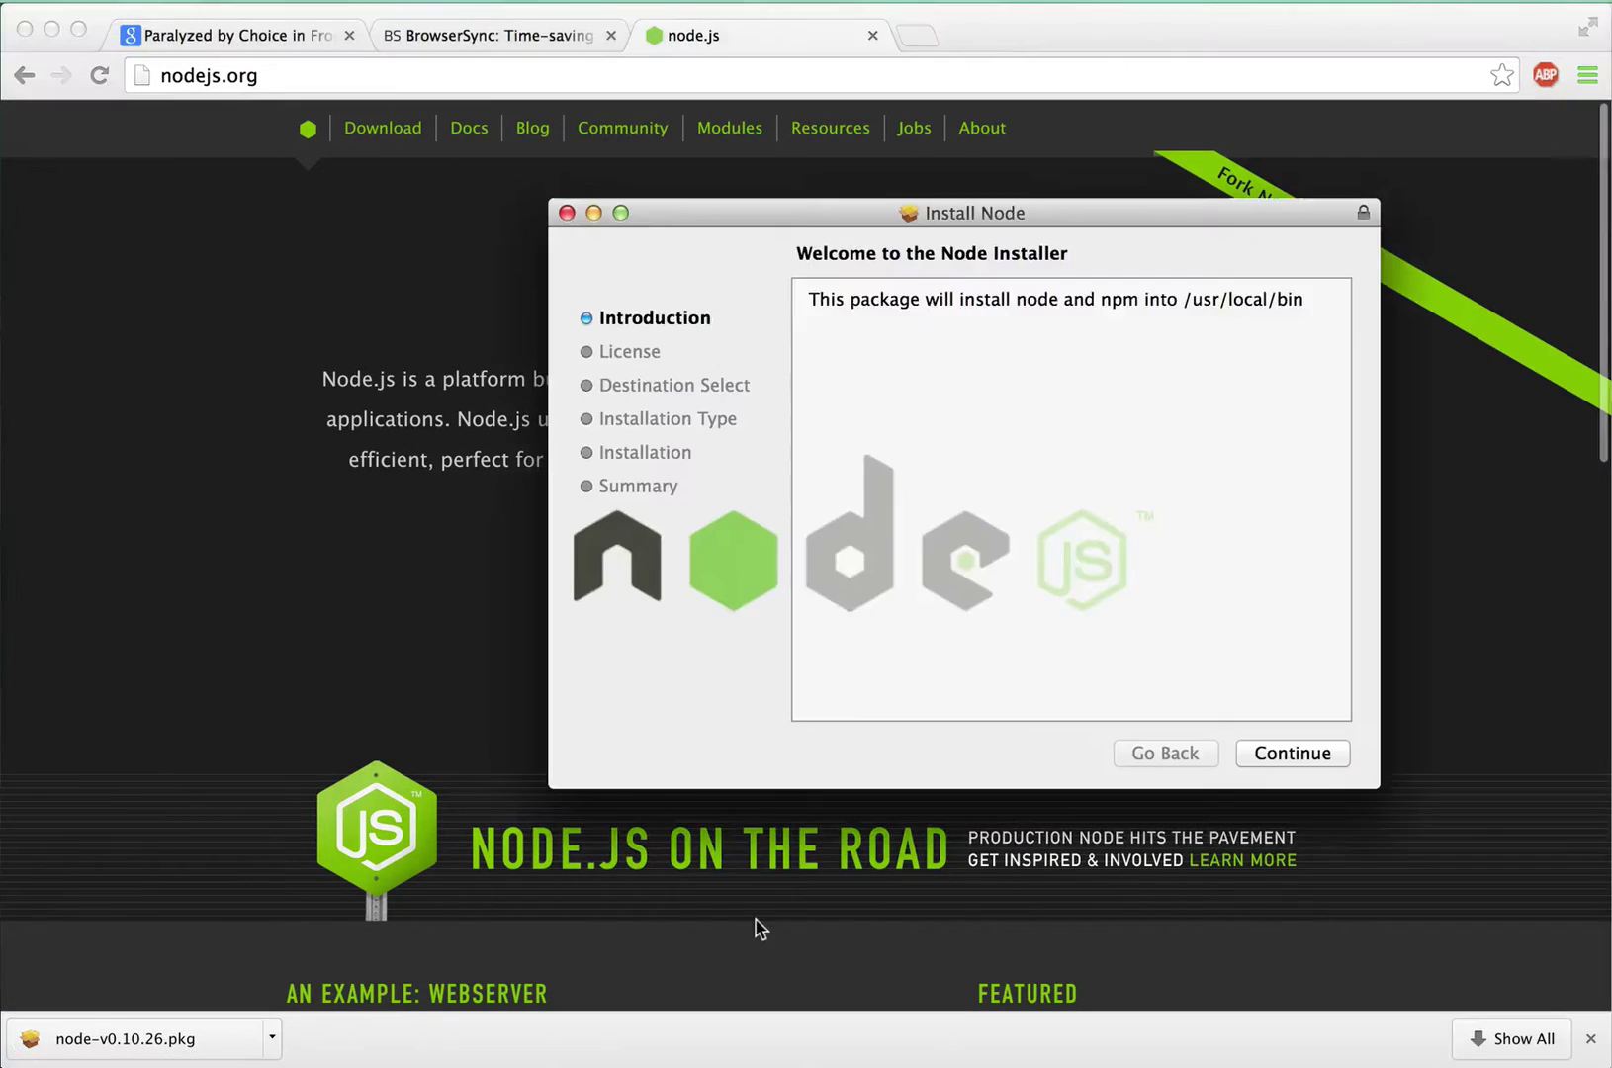
Step: Accept the license, install Node.js with the admin password, and close the finished installer
left_click(1316, 747)
left_click(1316, 747)
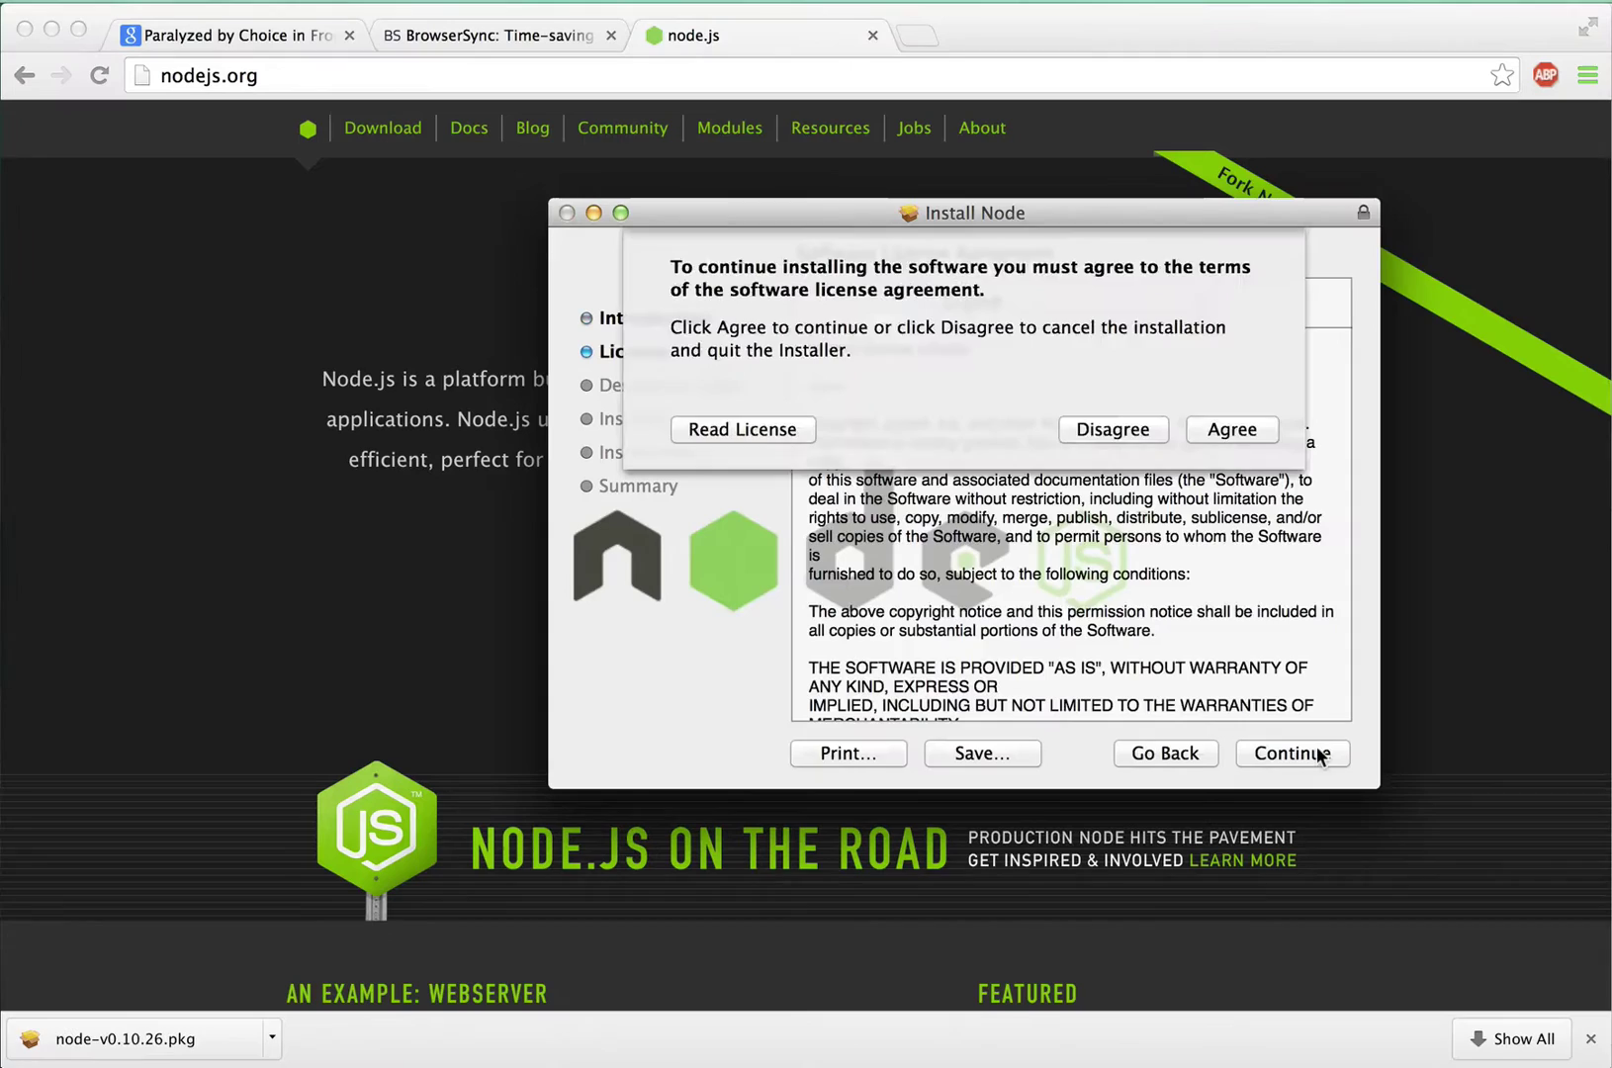
key("Return")
left_click(1306, 749)
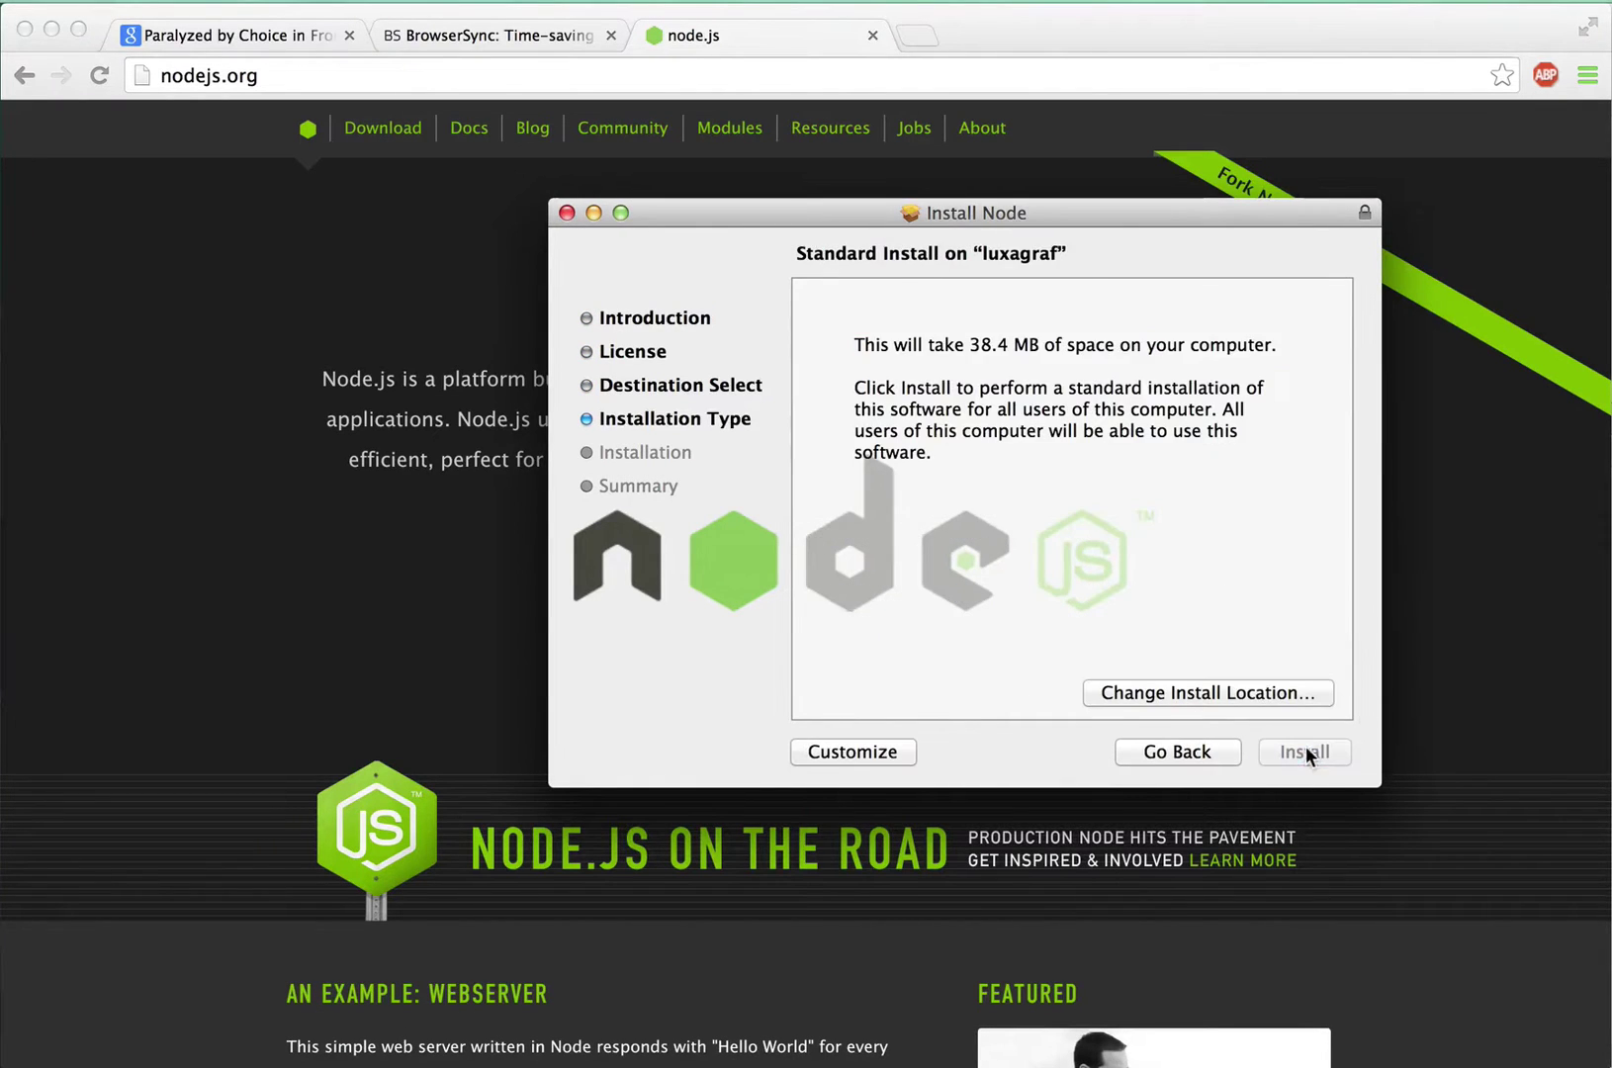
left_click(1305, 751)
type("•••••••")
key("Return")
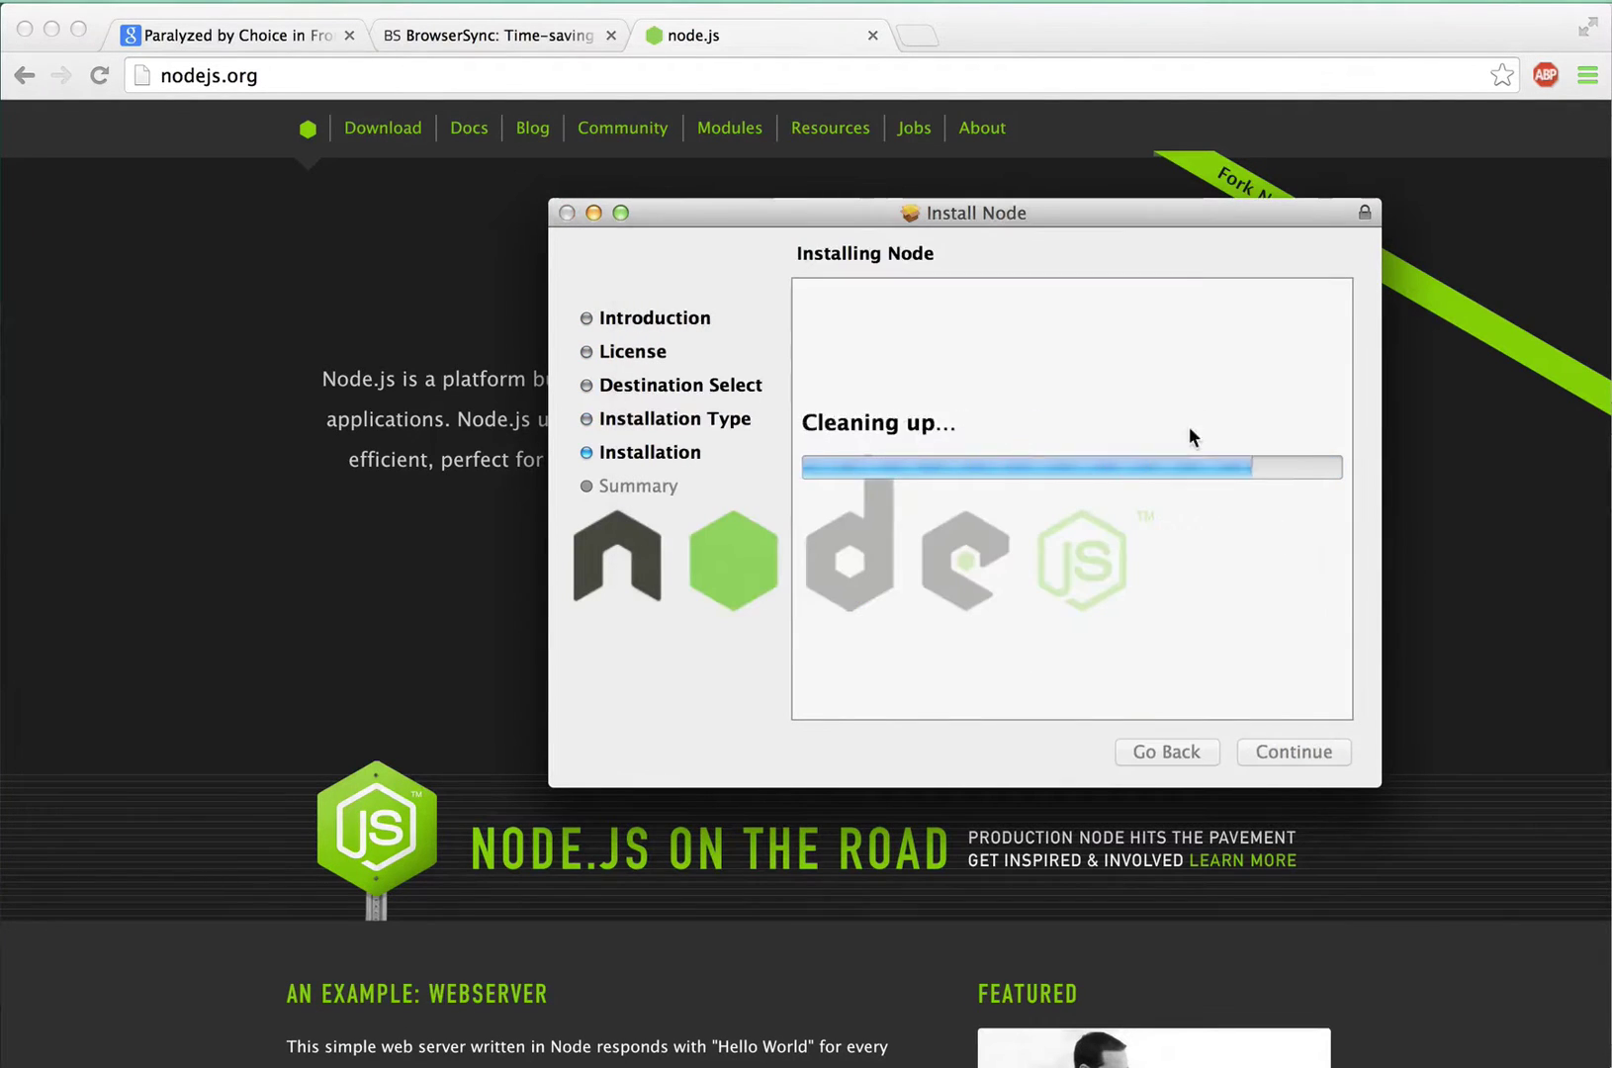
left_click(1291, 751)
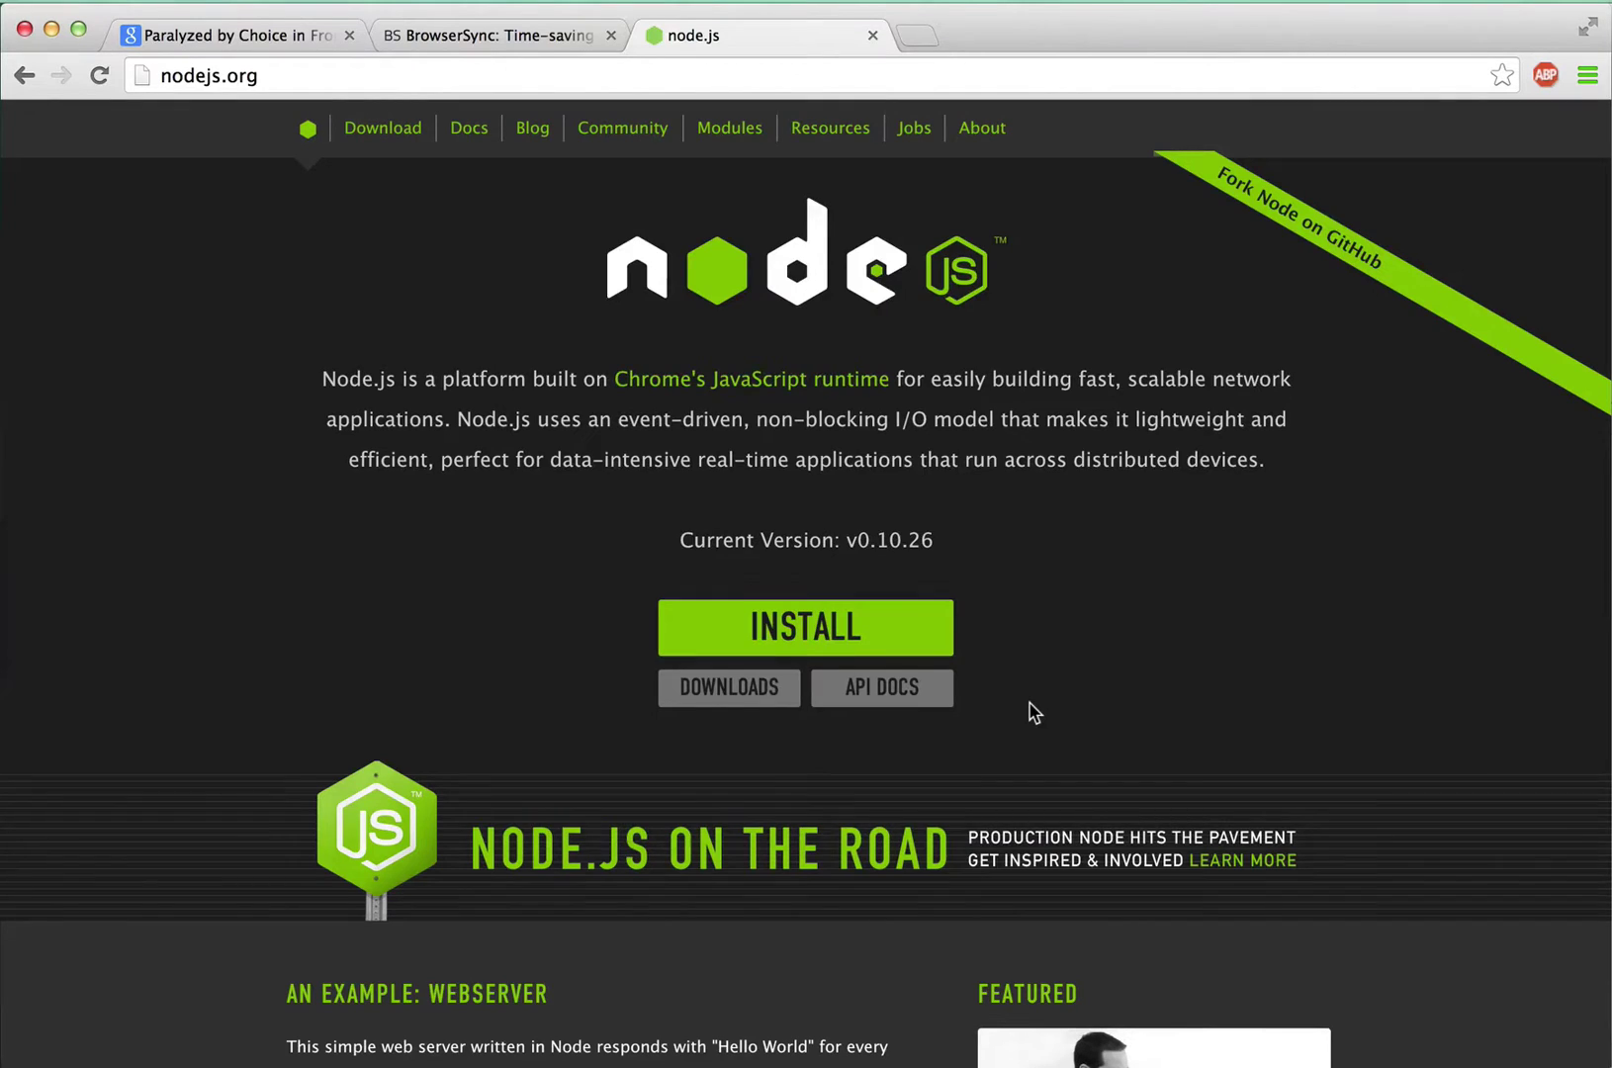
Step: Copy the 'npm install -g browser-sync' command from BrowserSync's 'Get started in 5 minutes' section and return to Terminal
key("super+w")
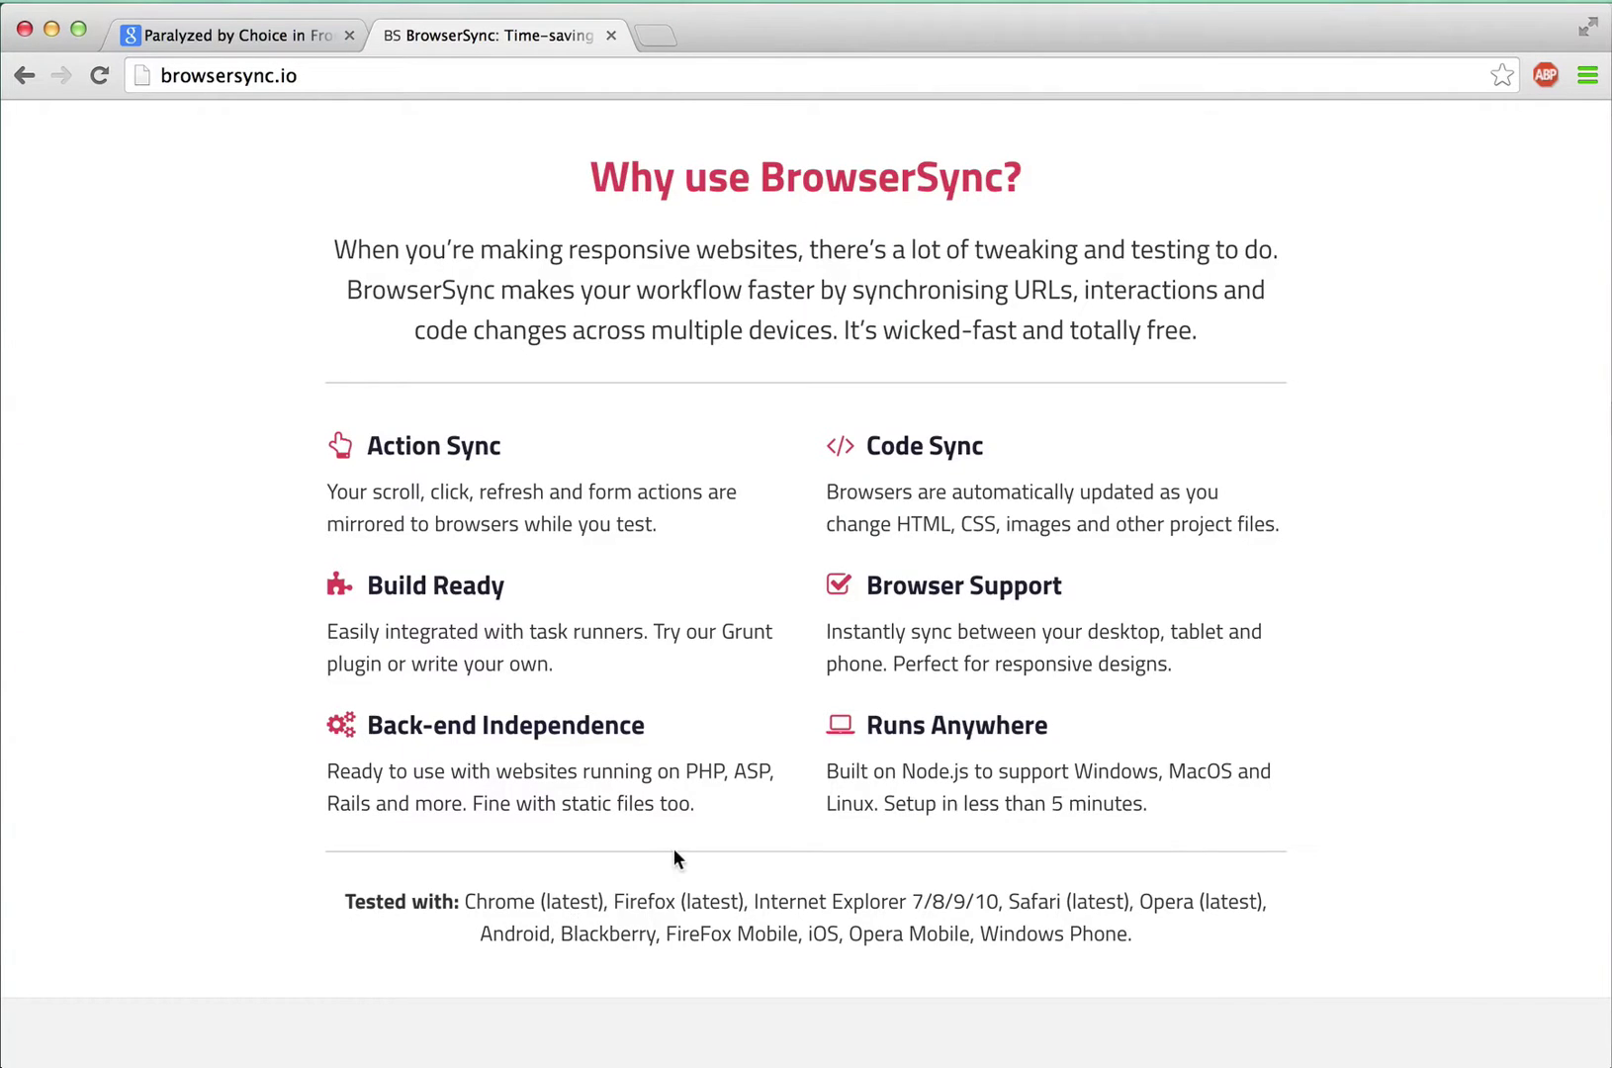
scroll(673, 852, "down", 5)
scroll(674, 860, "down", 3)
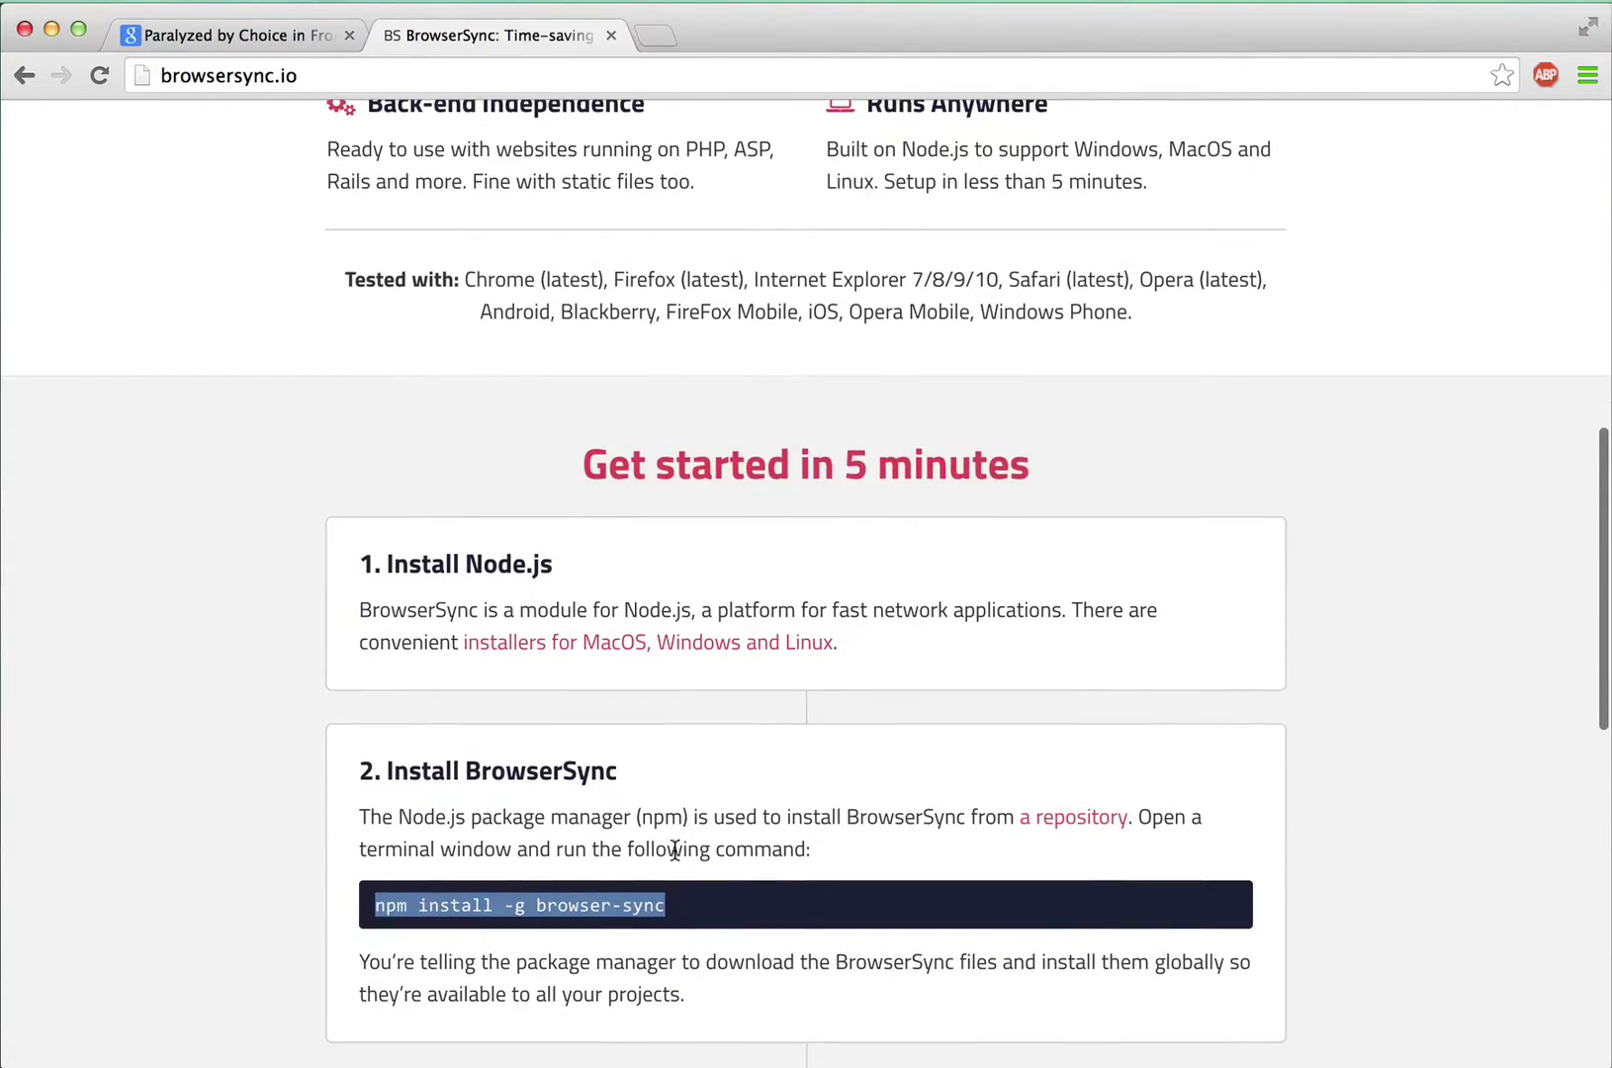
left_click_drag(669, 908, 387, 887)
key("super+c")
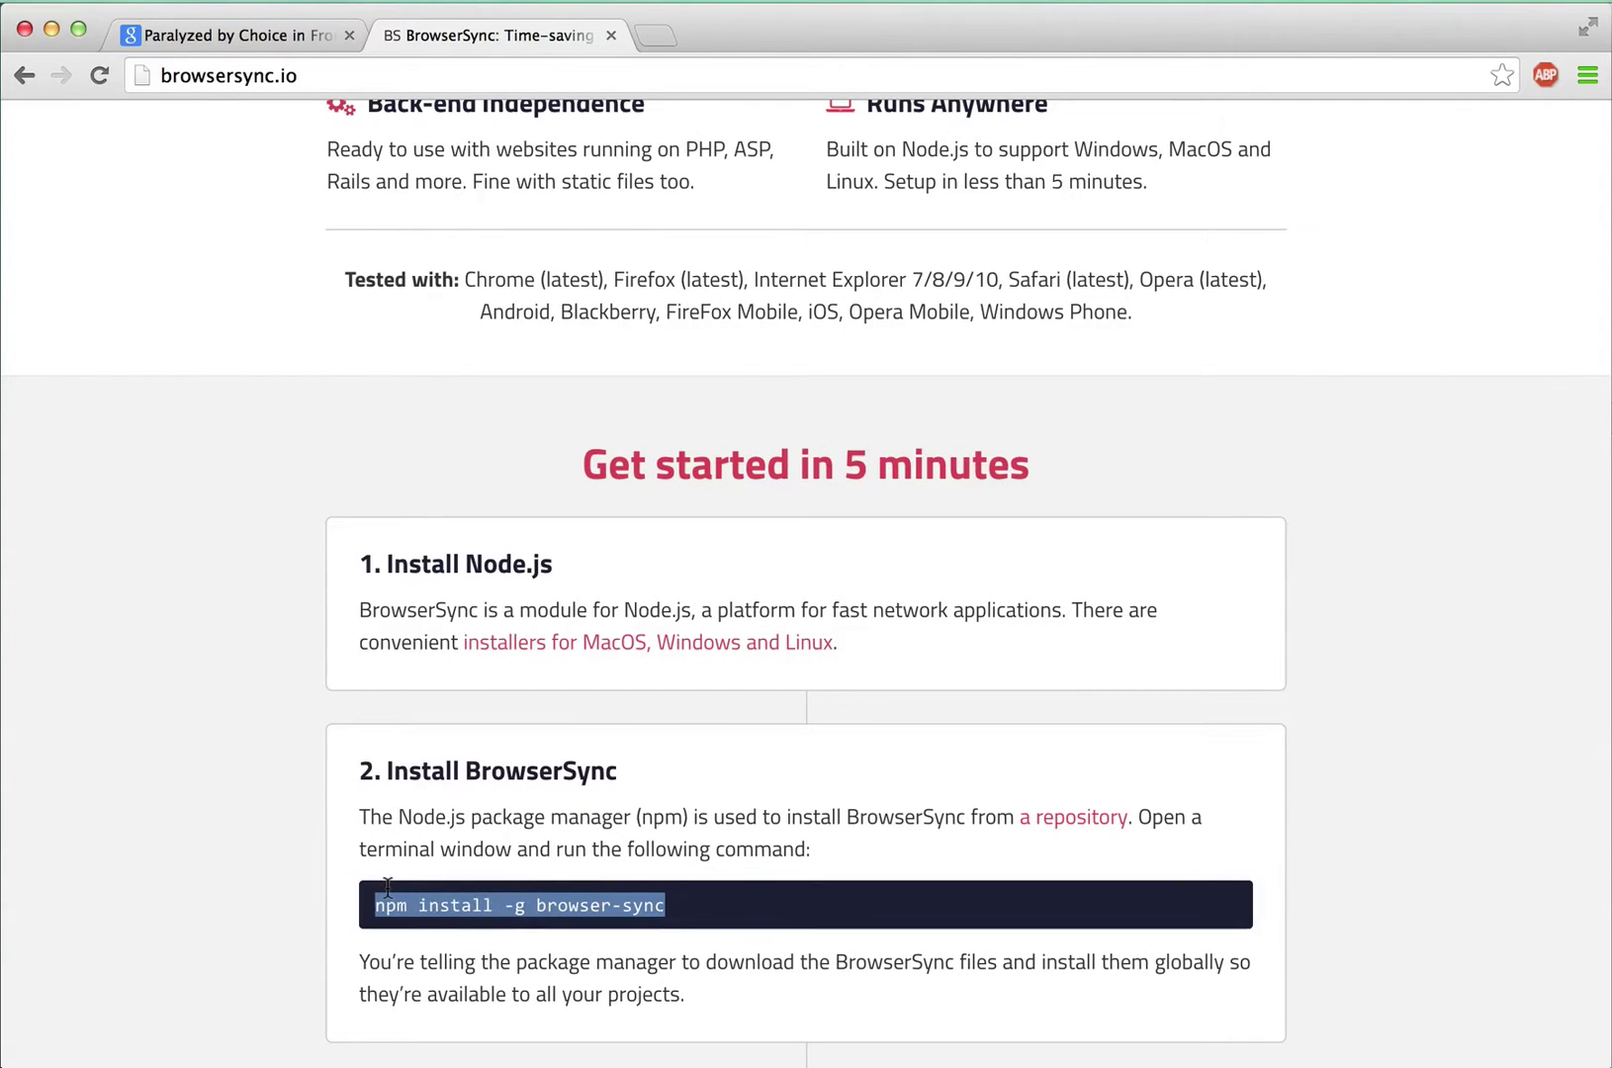
key("super+Tab")
key("super+Tab")
key("super+Tab")
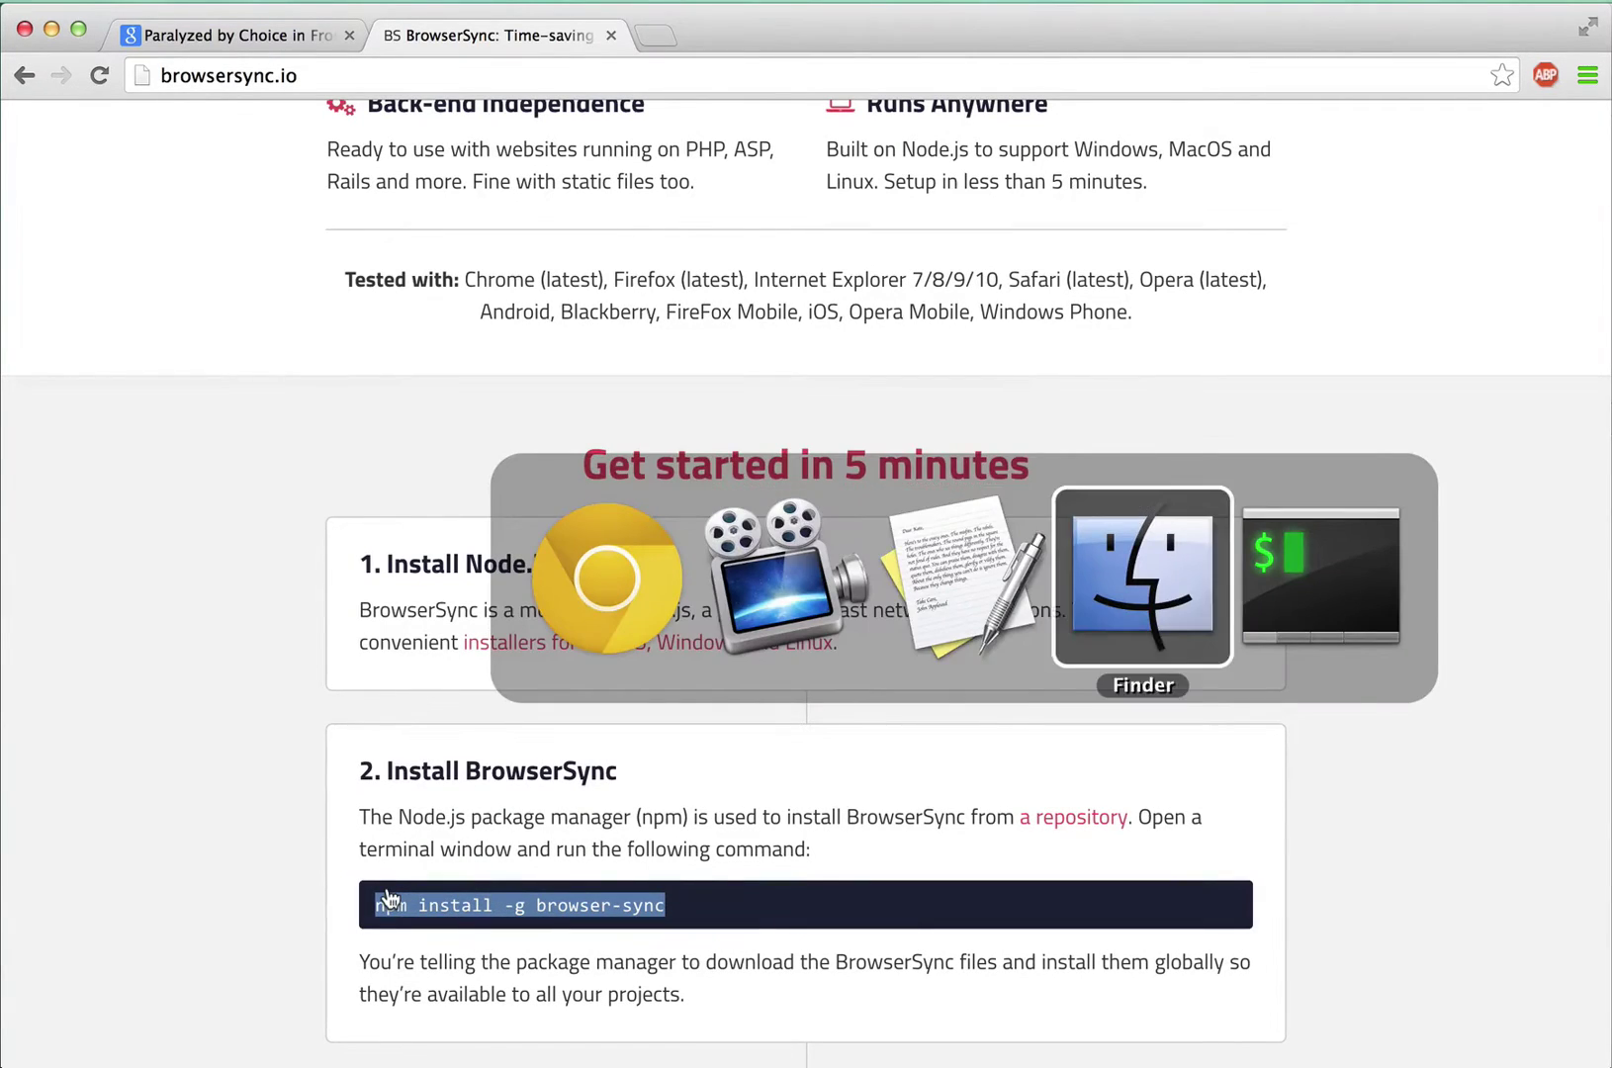
key("super+Tab")
Step: Run the pasted npm install -g browser-sync to install BrowserSync 0.7.4, then clear the screen
key("super+v")
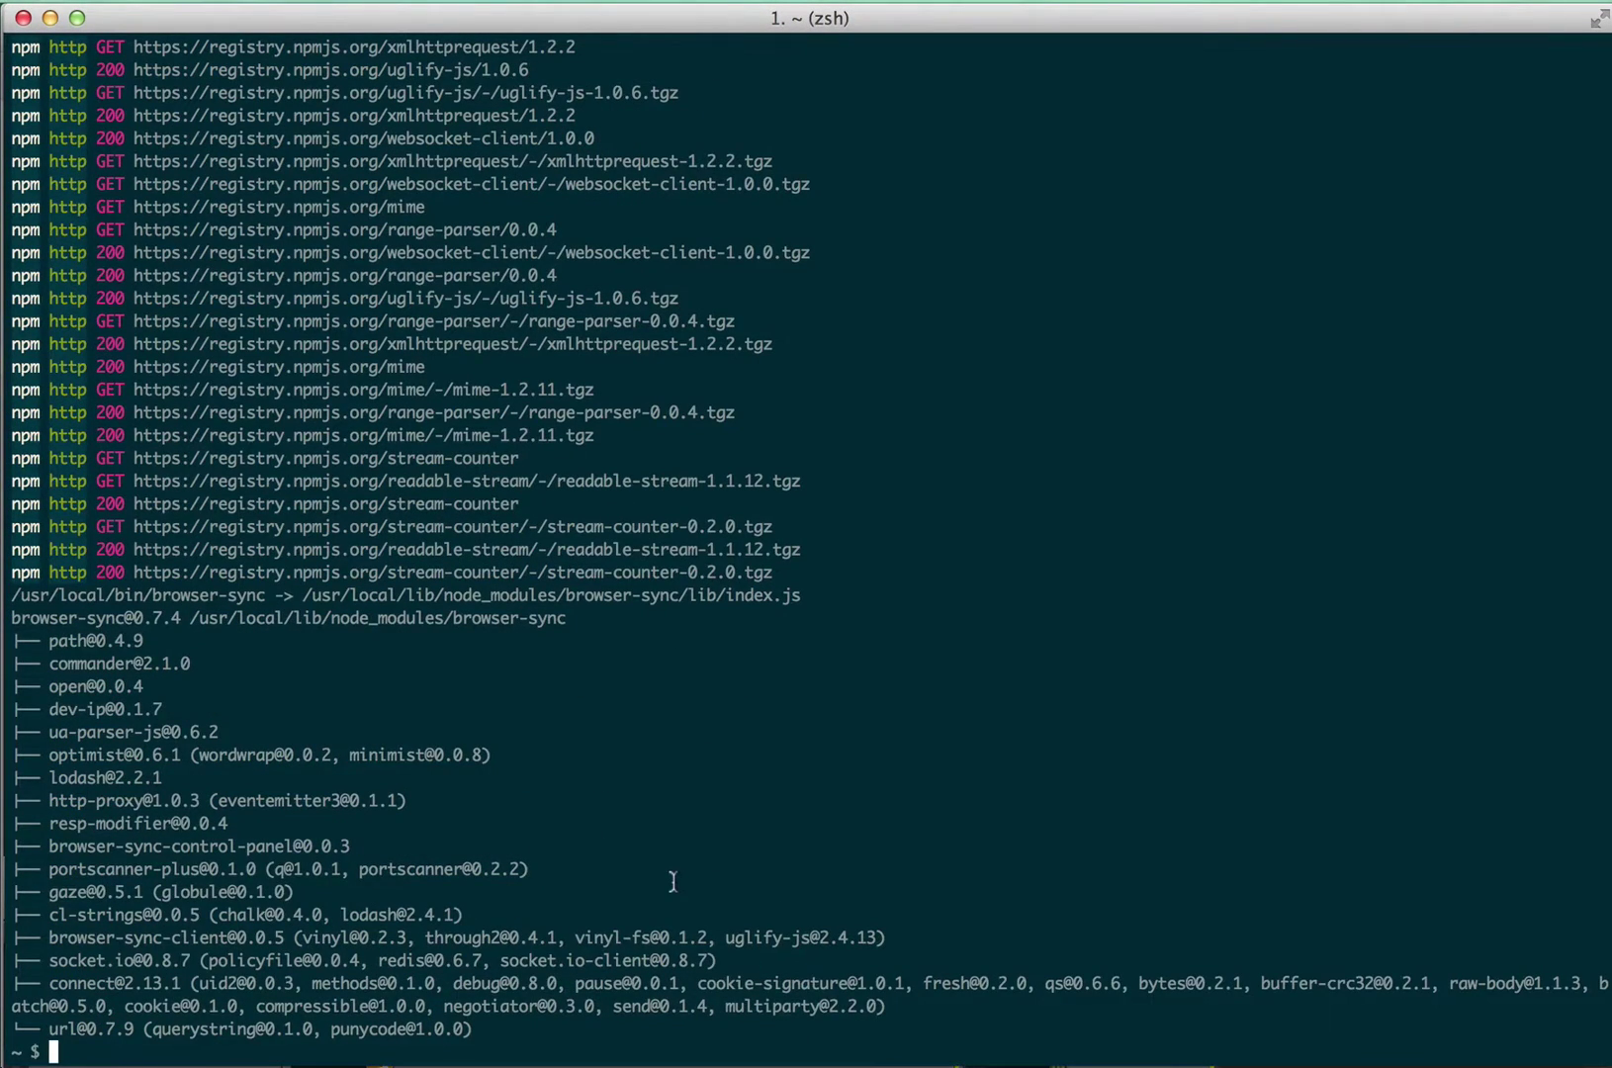
key("ctrl+l")
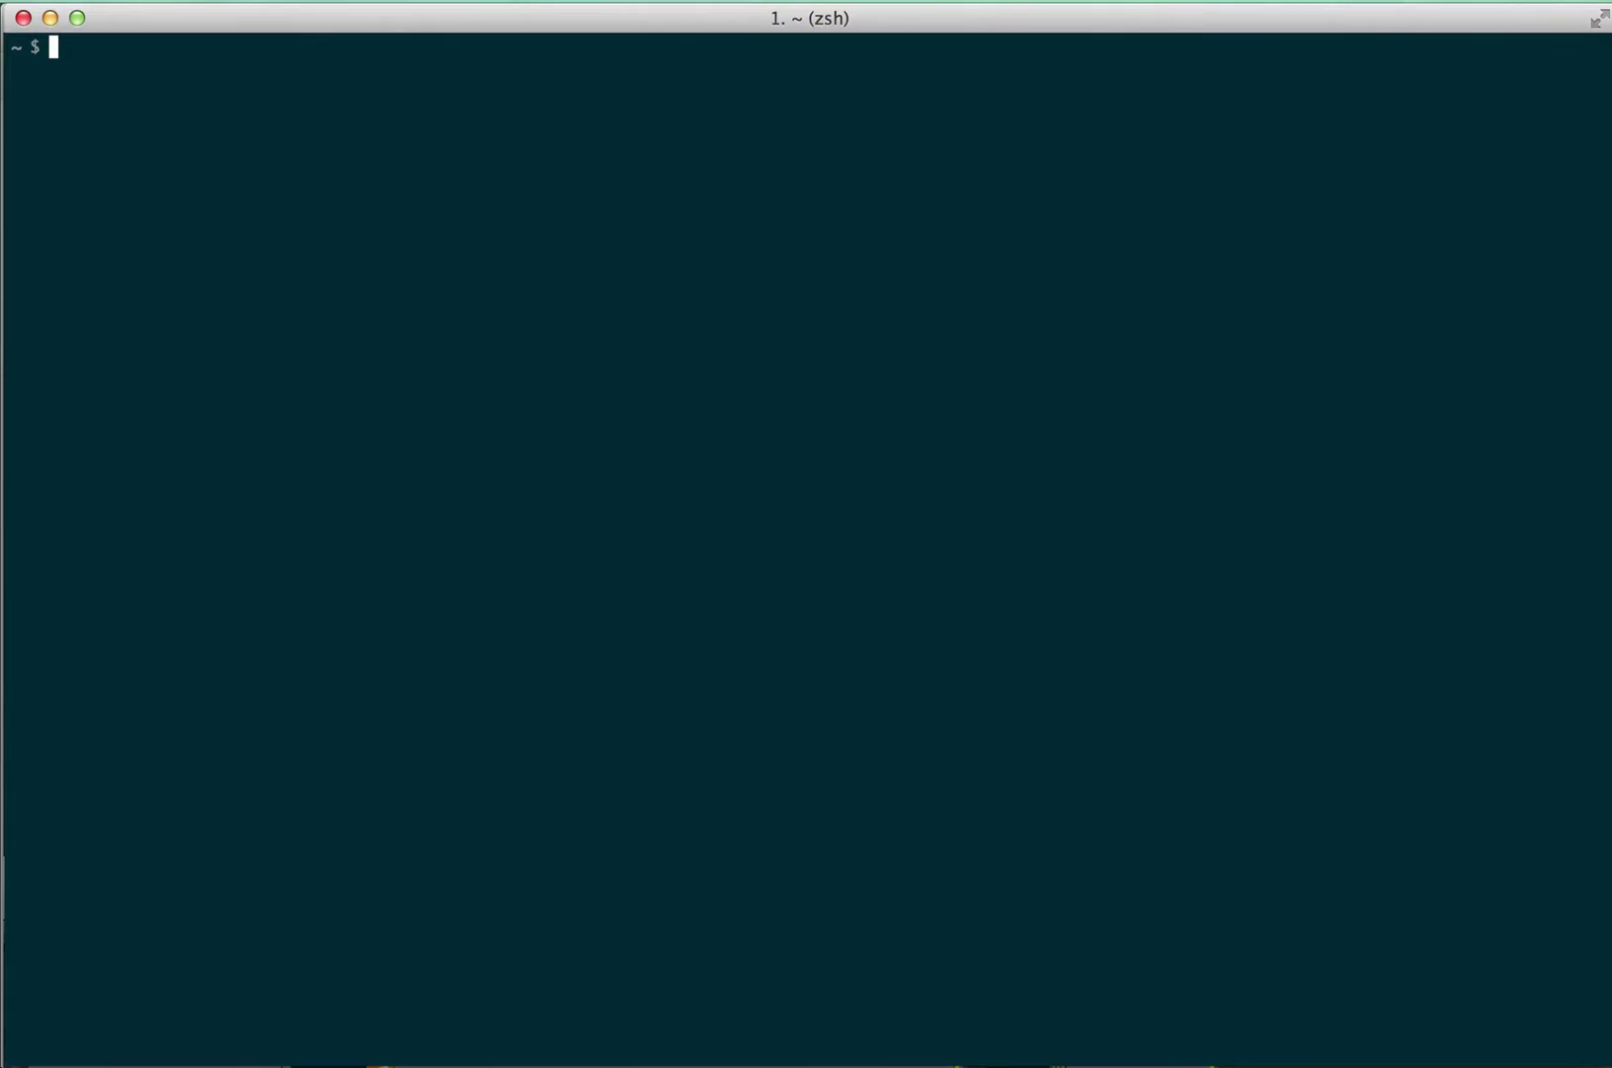
Step: Change directory to ~/Sites/demos/browsersync, dropping the folder's path from Finder after cd
type("cd")
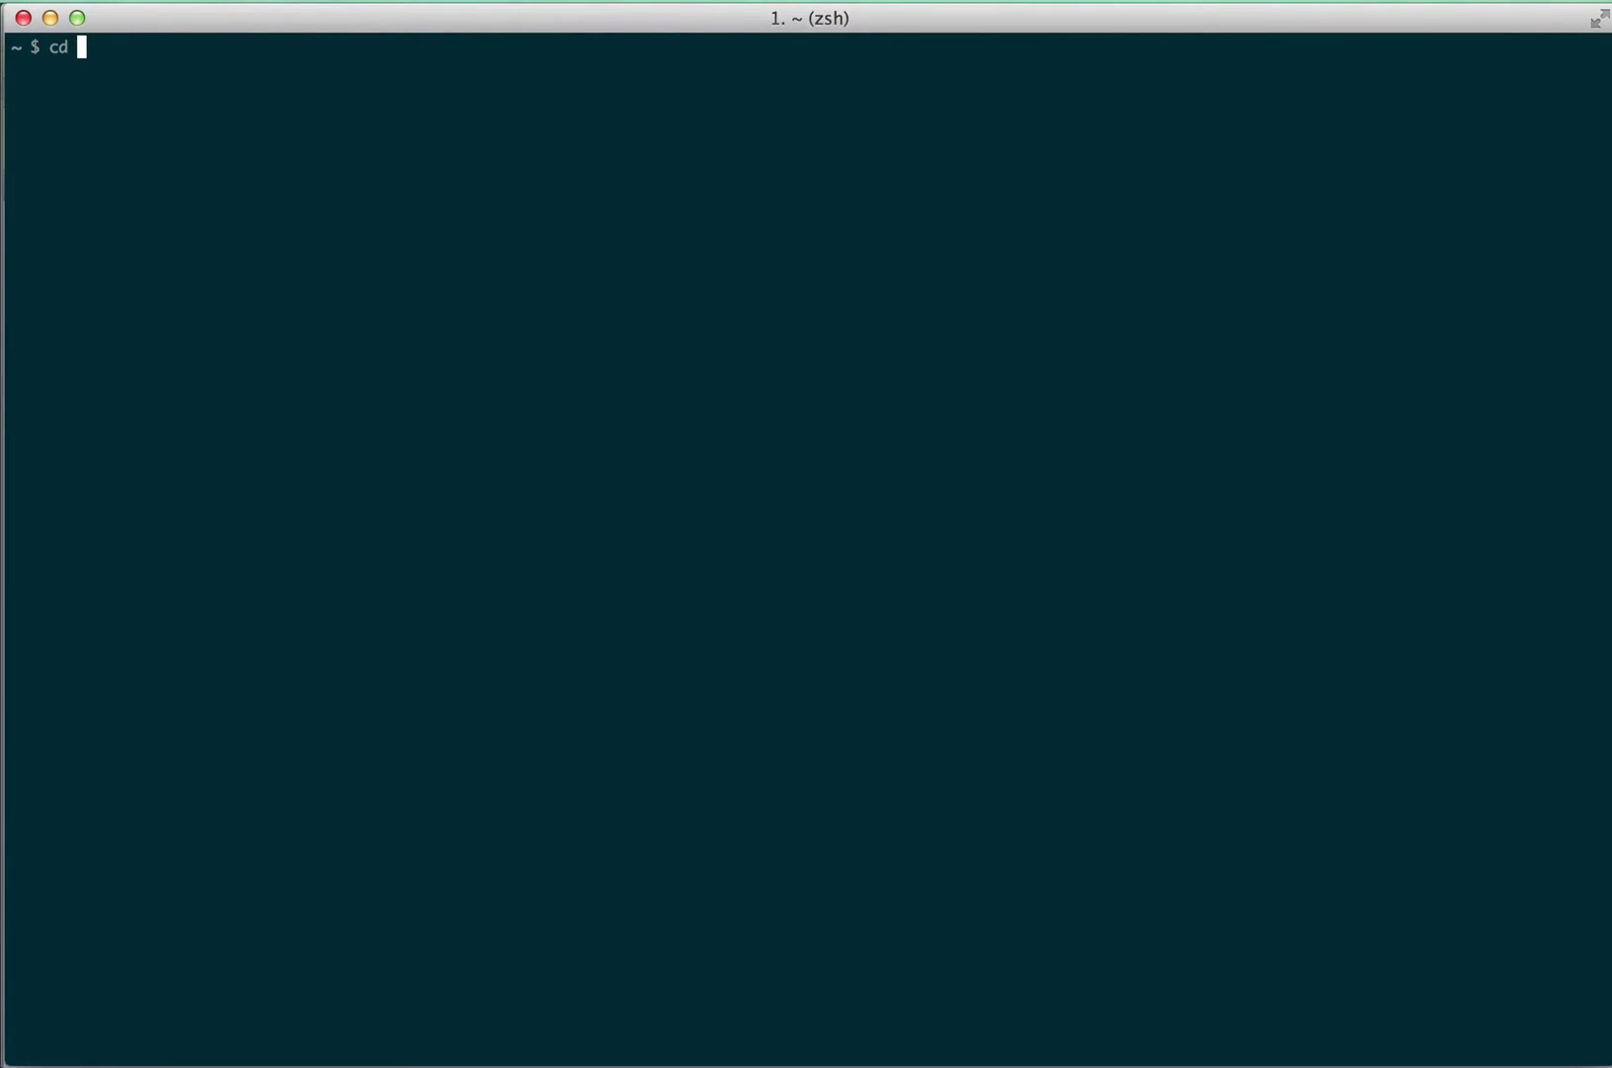
key("super+Tab")
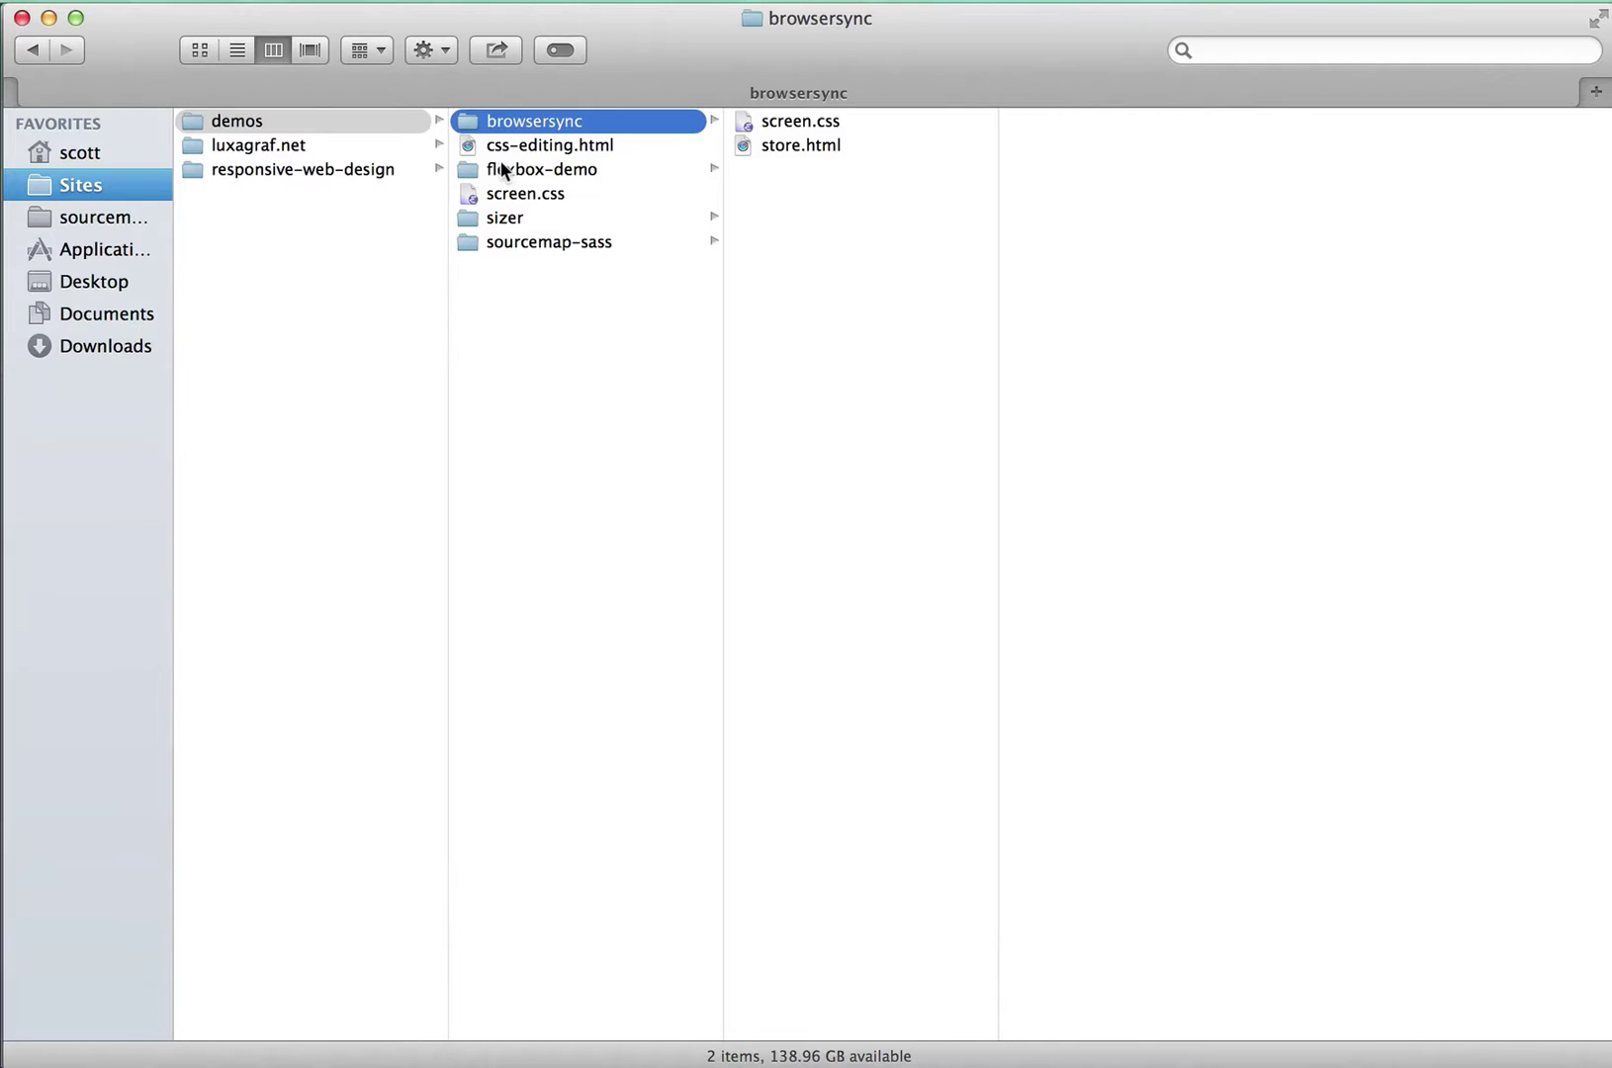
left_click_drag(316, 21, 879, 11)
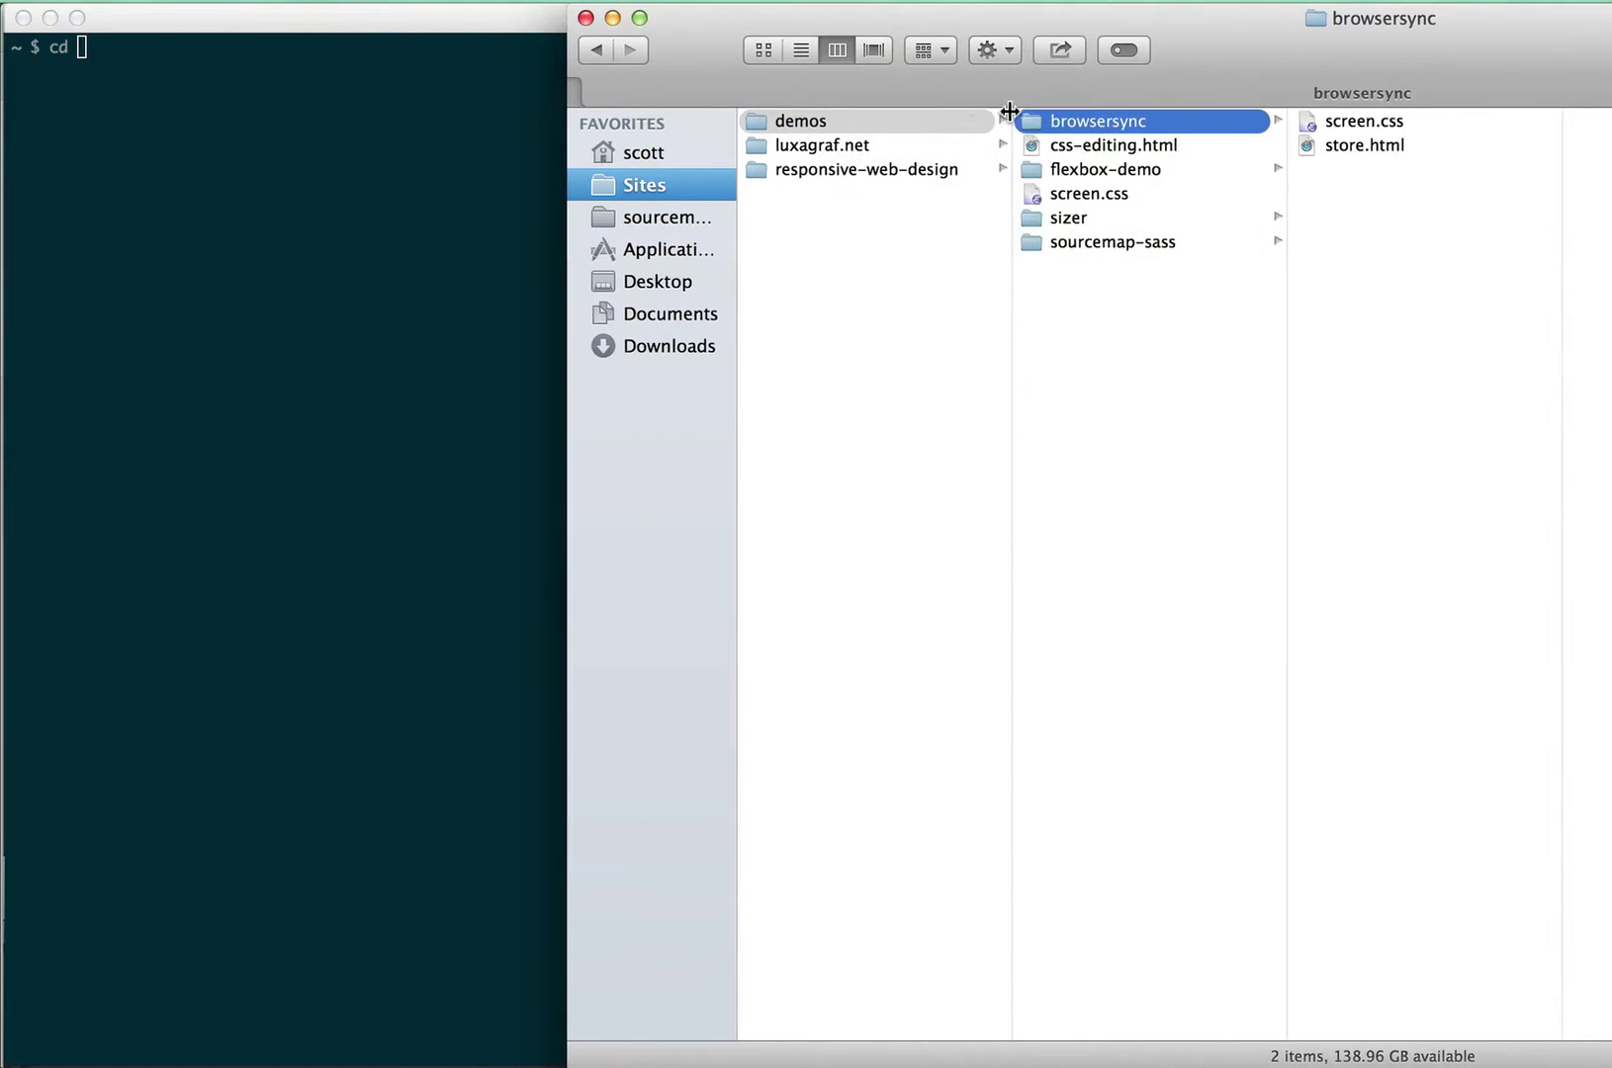
left_click_drag(1024, 118, 363, 180)
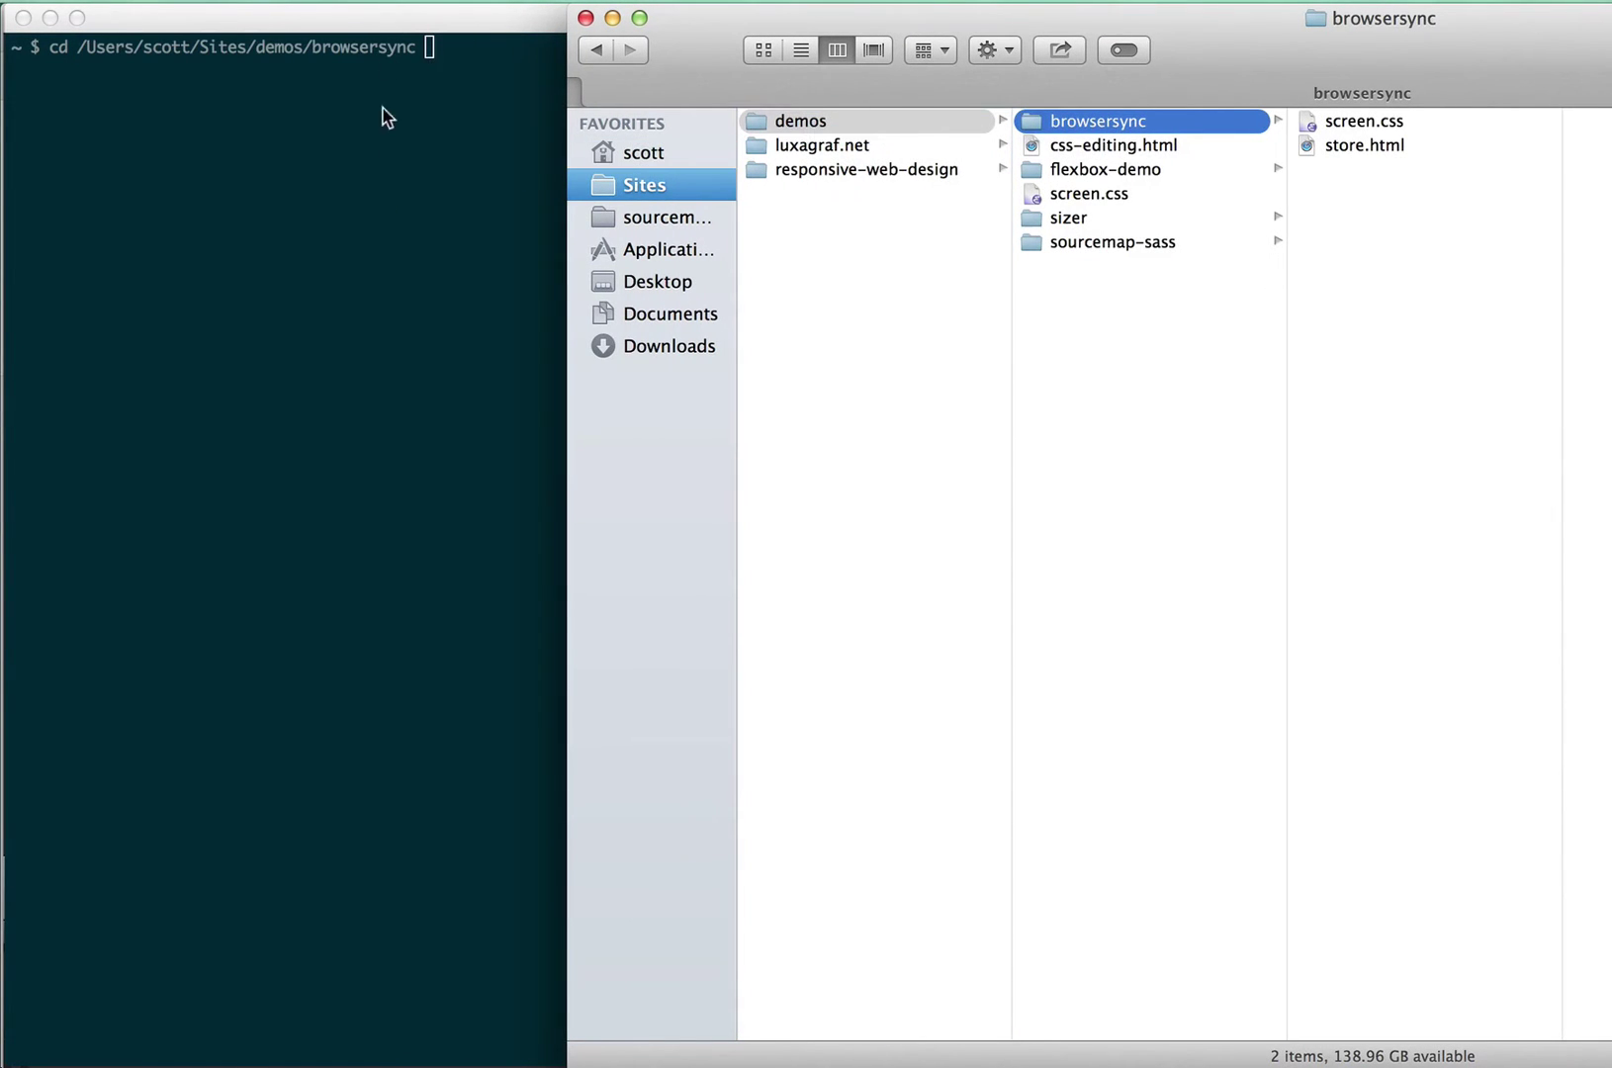
left_click(381, 129)
key("Return")
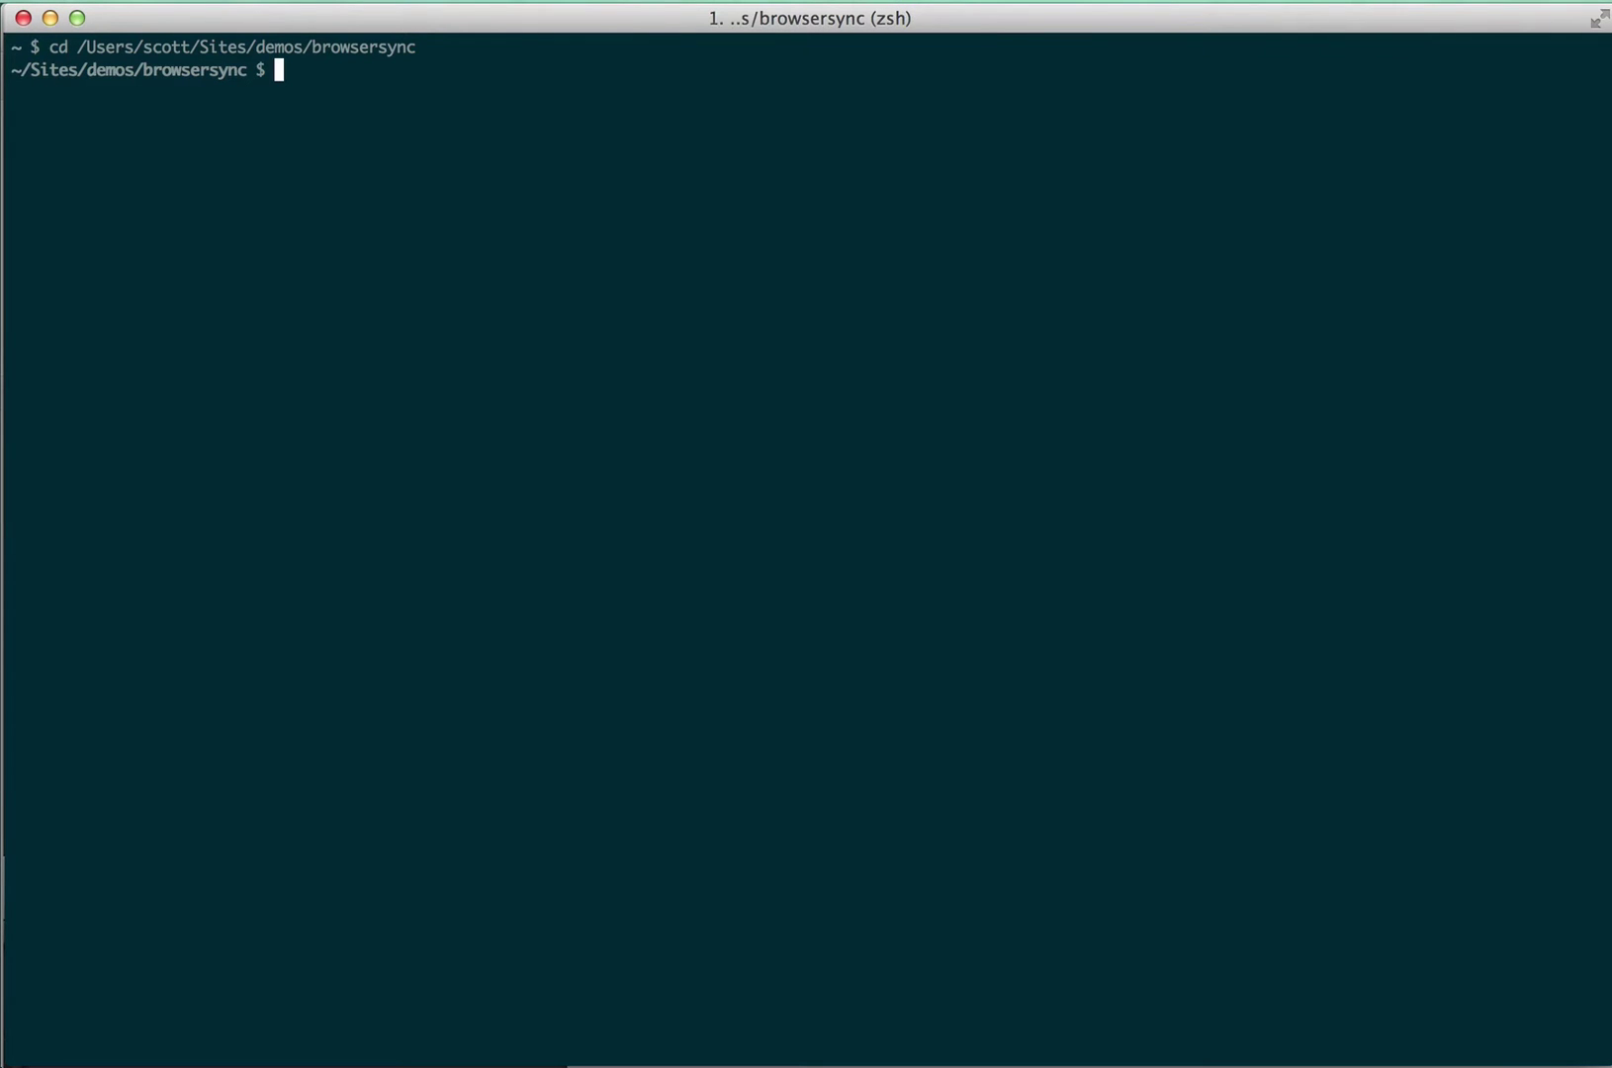
Step: Enter the browser-sync start --server --files "css/*.css" command and step through its --server and --files options
type("browser-sync start --server --files \"css/*.css\"")
key("Left")
key("Left")
key("Left")
key("Left")
key("Left")
key("Left")
key("Left")
key("Left")
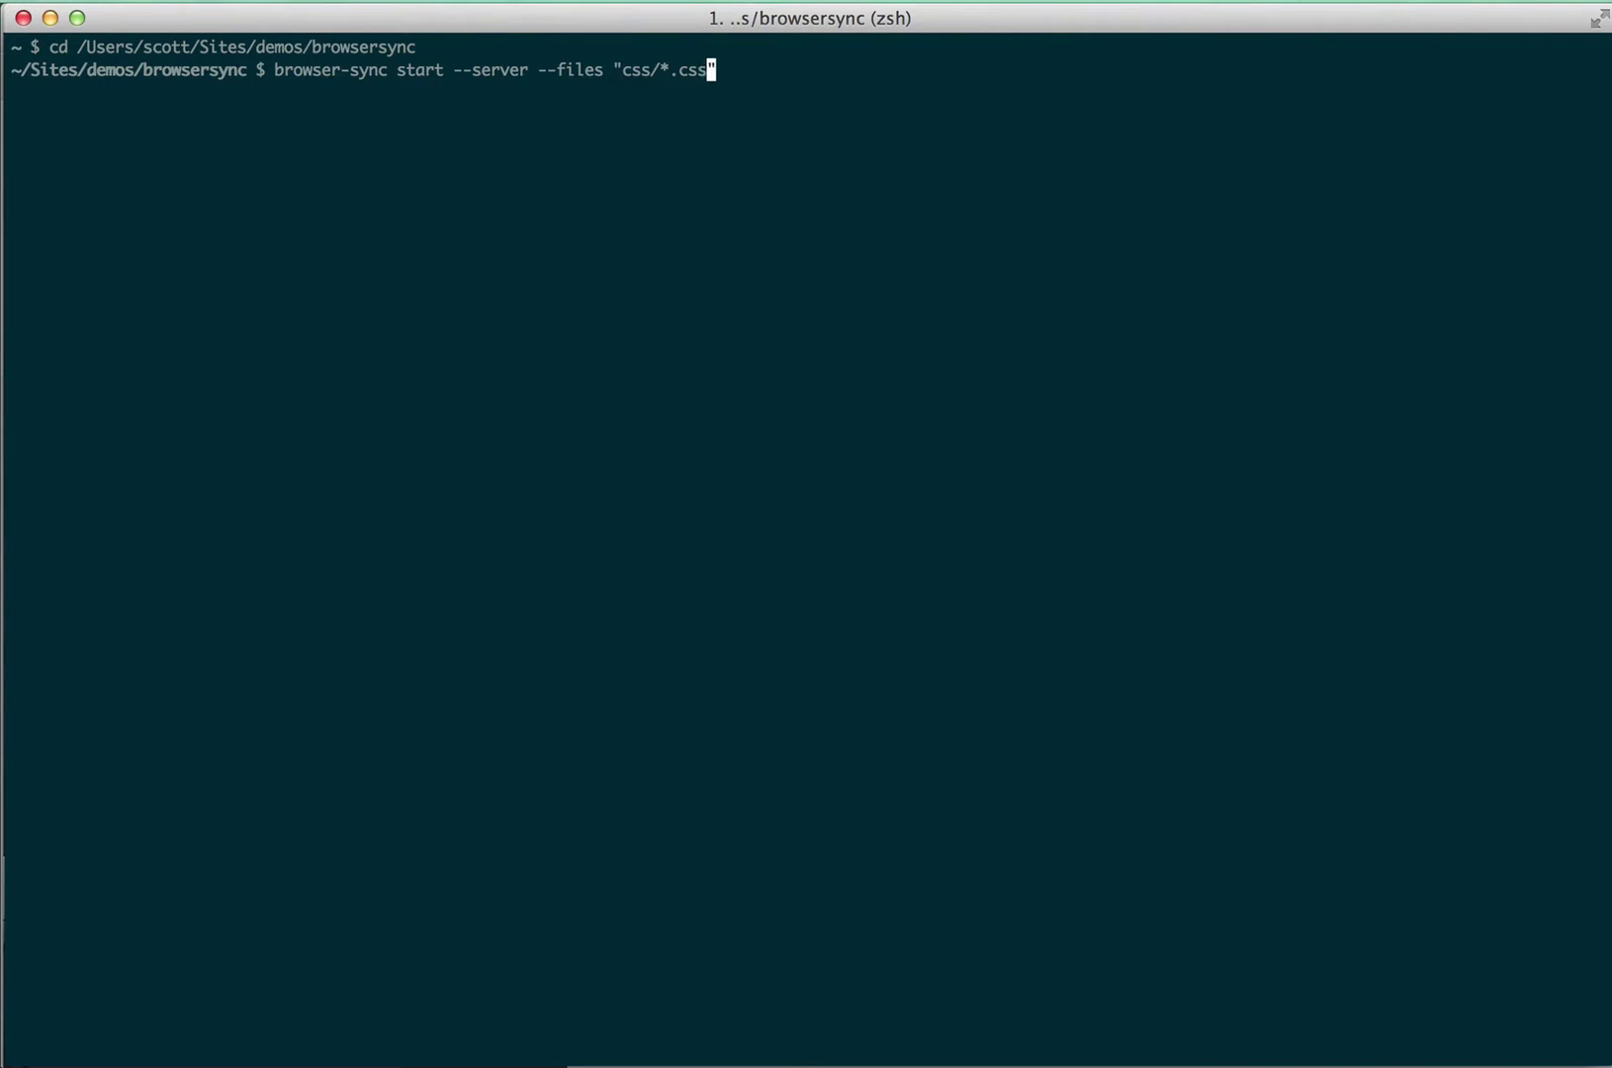
key("Left")
key("Left")
key("Left")
key("Left")
key("Left")
key("Left")
key("Left")
key("Left")
key("Left")
key("Left")
key("Left")
key("Left")
key("Left")
key("Left")
key("Left")
key("Left")
key("Left")
key("Left")
key("Left")
key("Left")
key("Right")
key("Right")
key("Right")
key("Right")
key("Right")
key("Right")
key("Right")
key("Right")
key("Right")
key("Right")
key("Right")
key("Right")
key("Right")
key("Right")
key("Right")
key("Right")
key("Right")
key("Right")
key("Right")
key("Right")
key("Right")
key("Right")
key("Right")
key("Right")
key("Right")
key("Right")
key("Right")
key("Right")
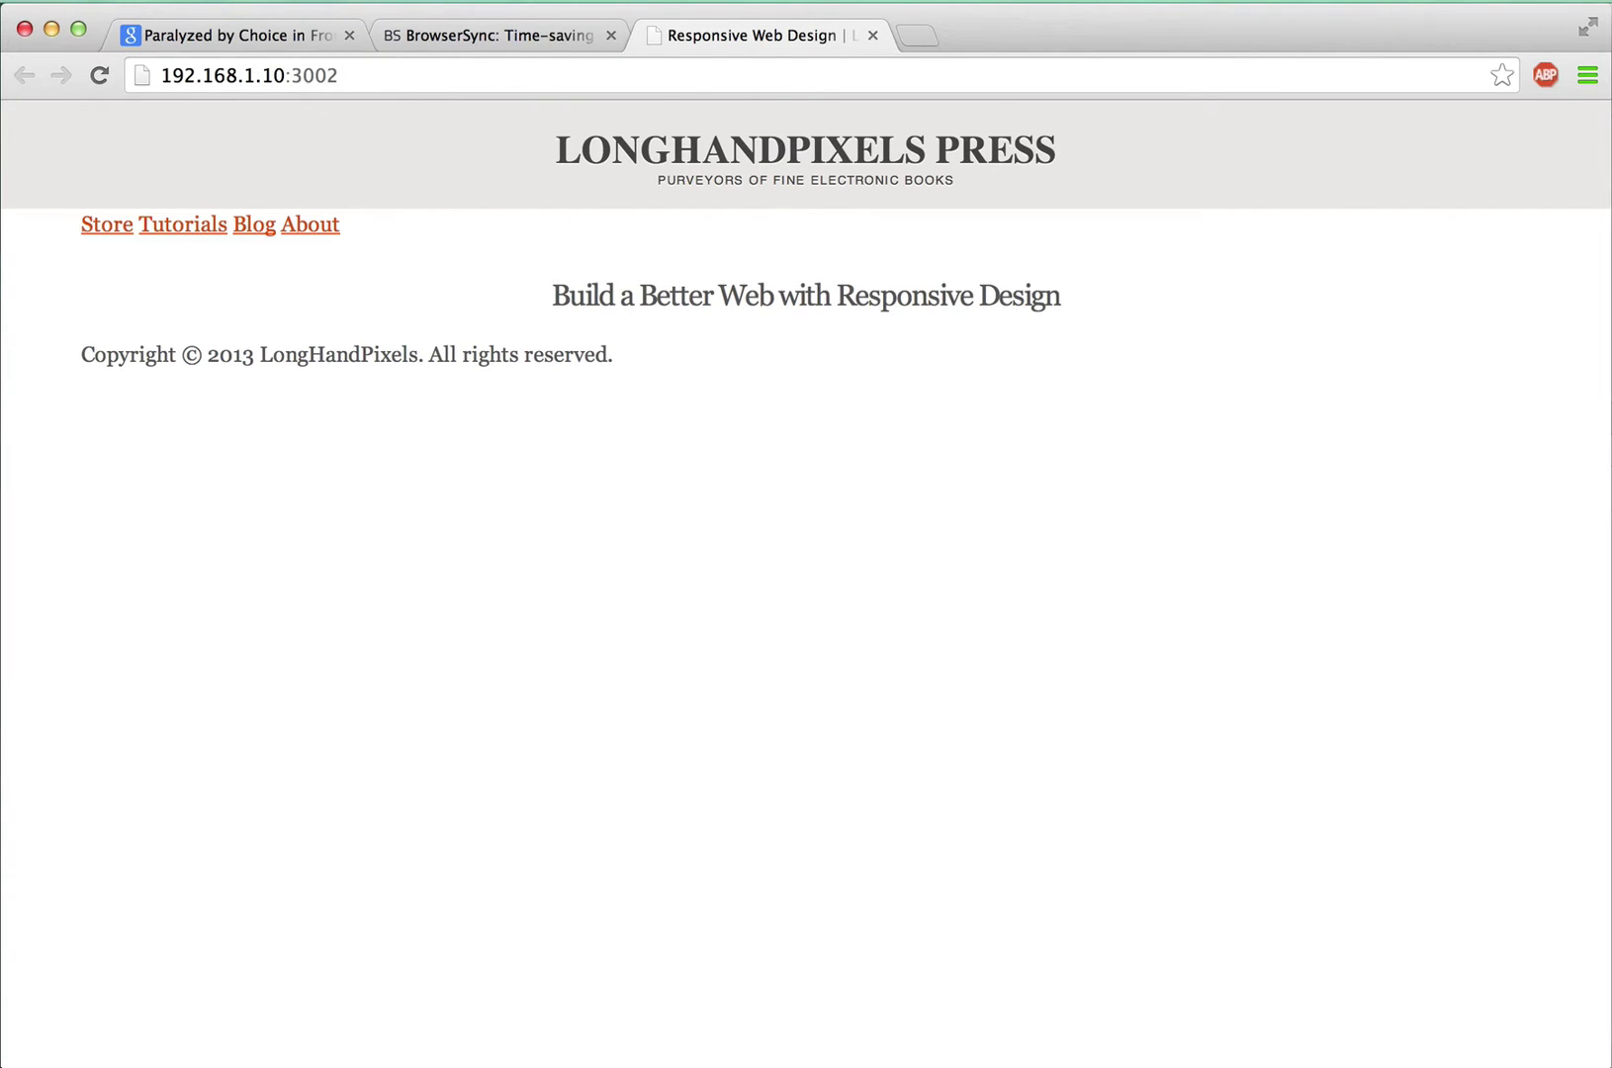
Step: Set body background-color in screen.css to #f3f and save, then narrow the Chrome window
key("super+Tab")
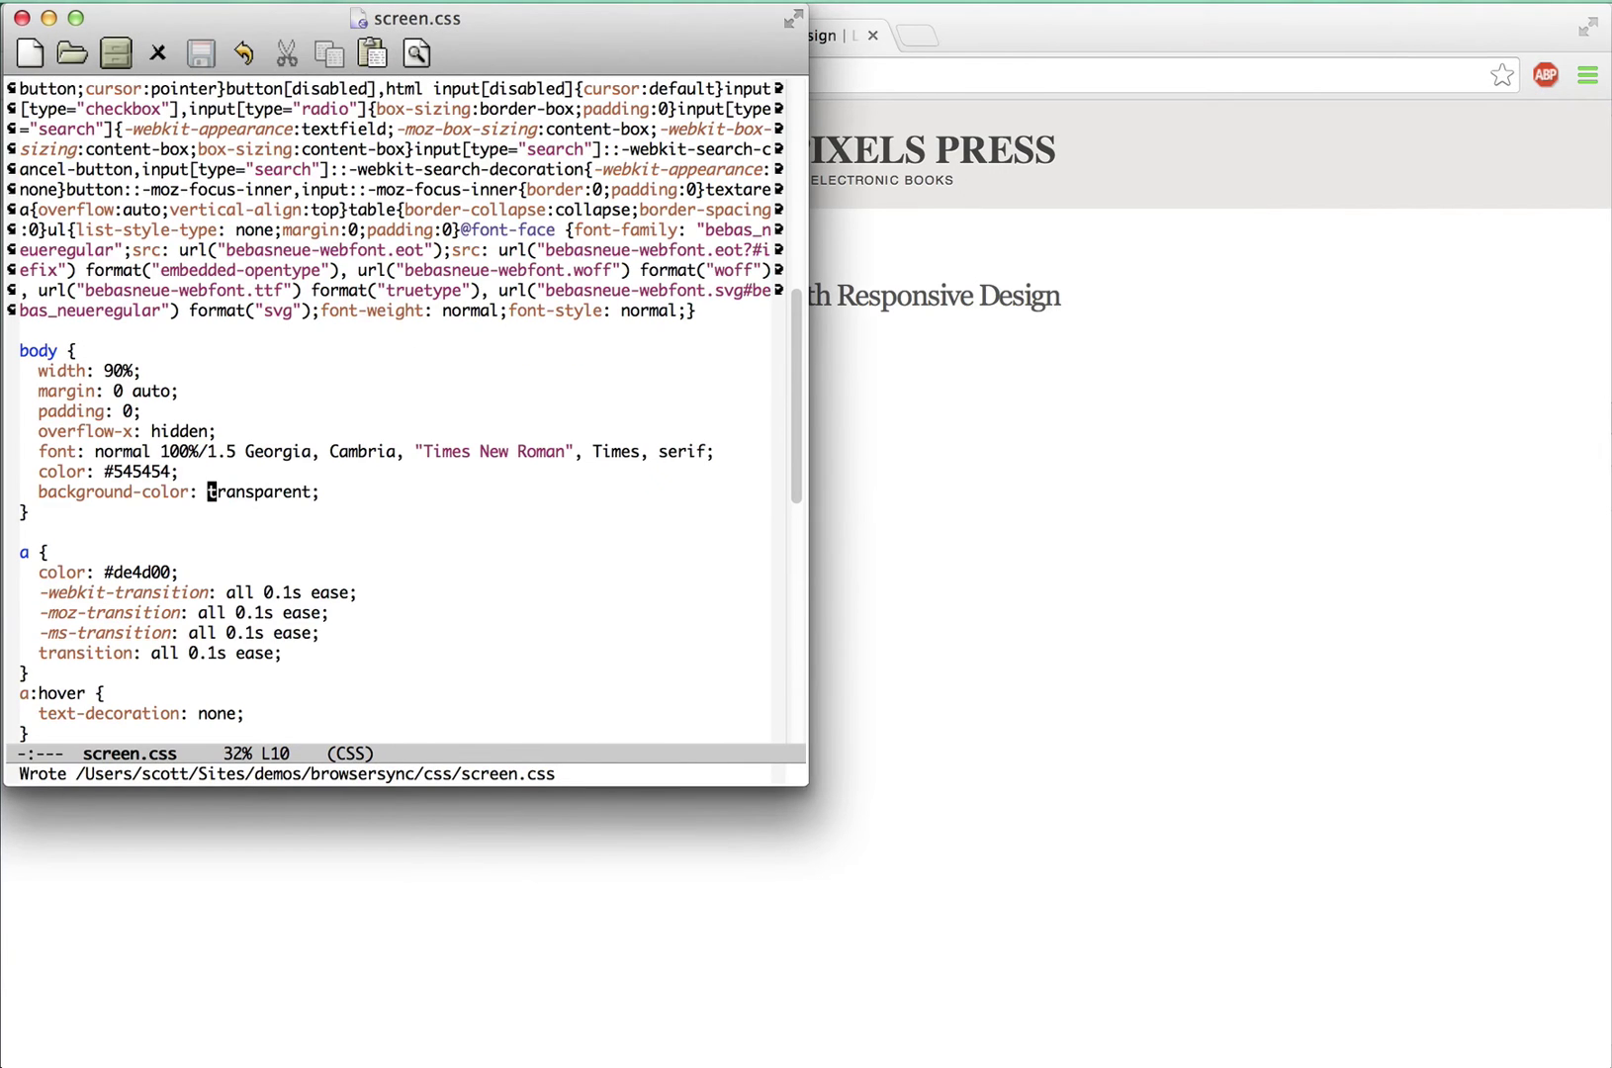
key("alt+BackSpace")
type("#f3f")
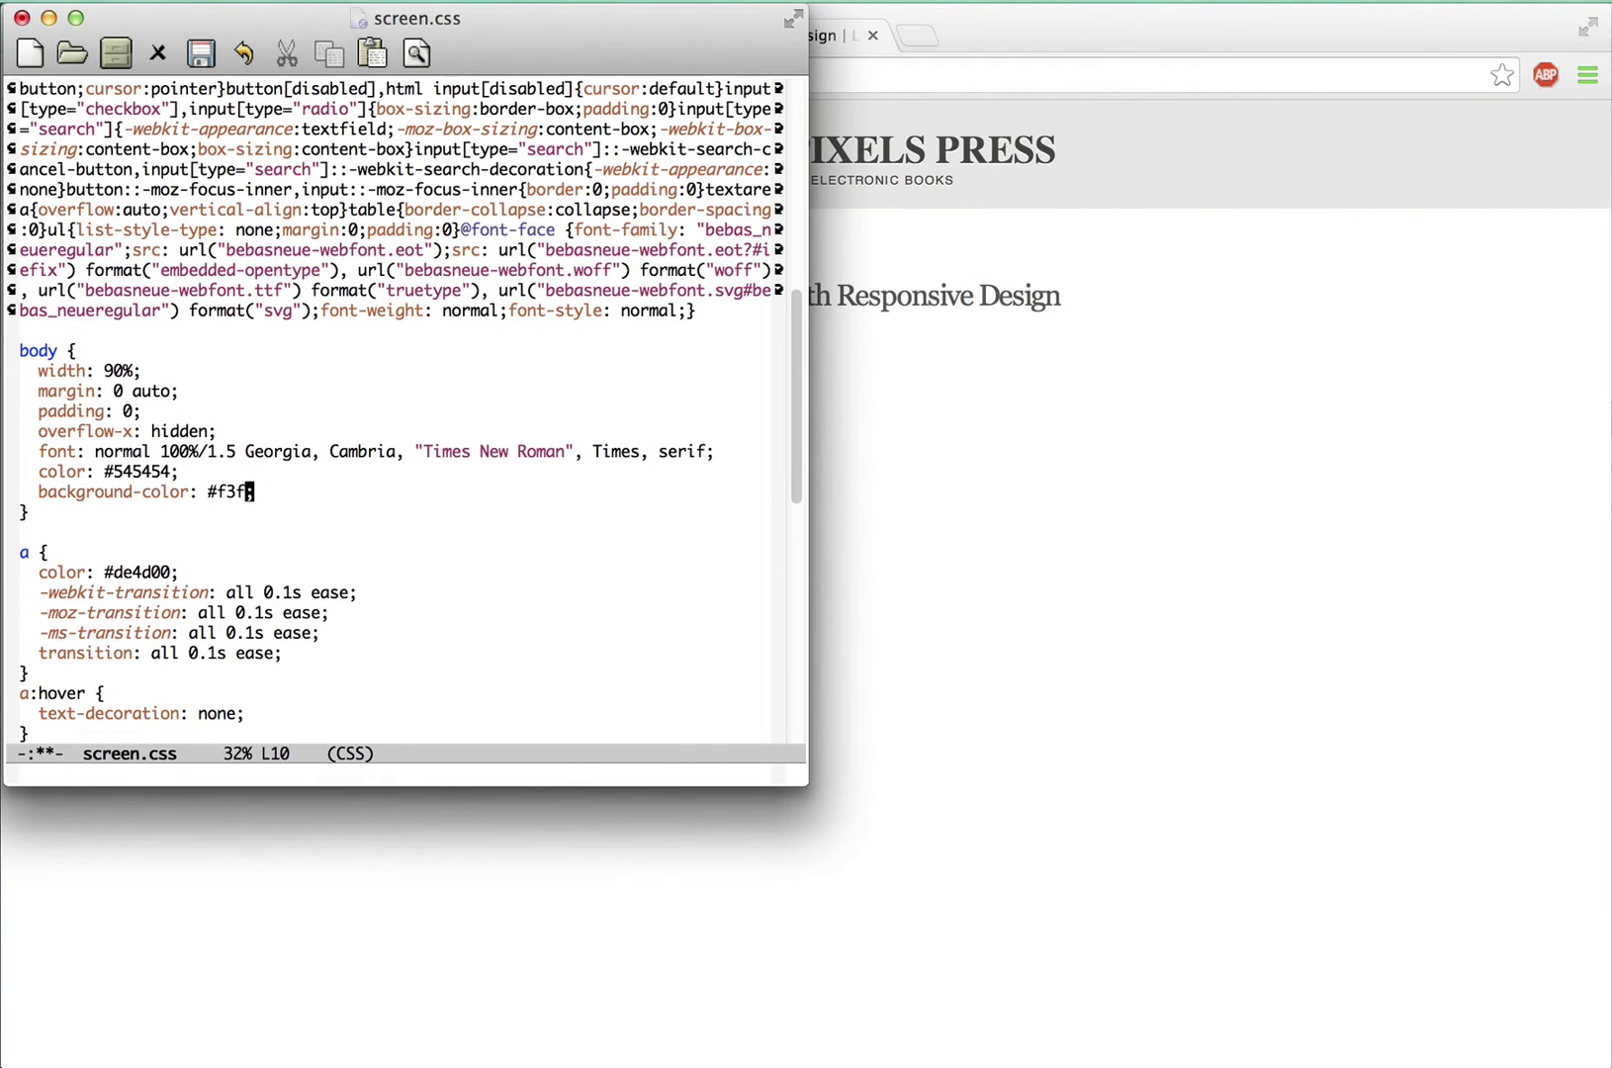
key("ctrl+x")
key("ctrl+s")
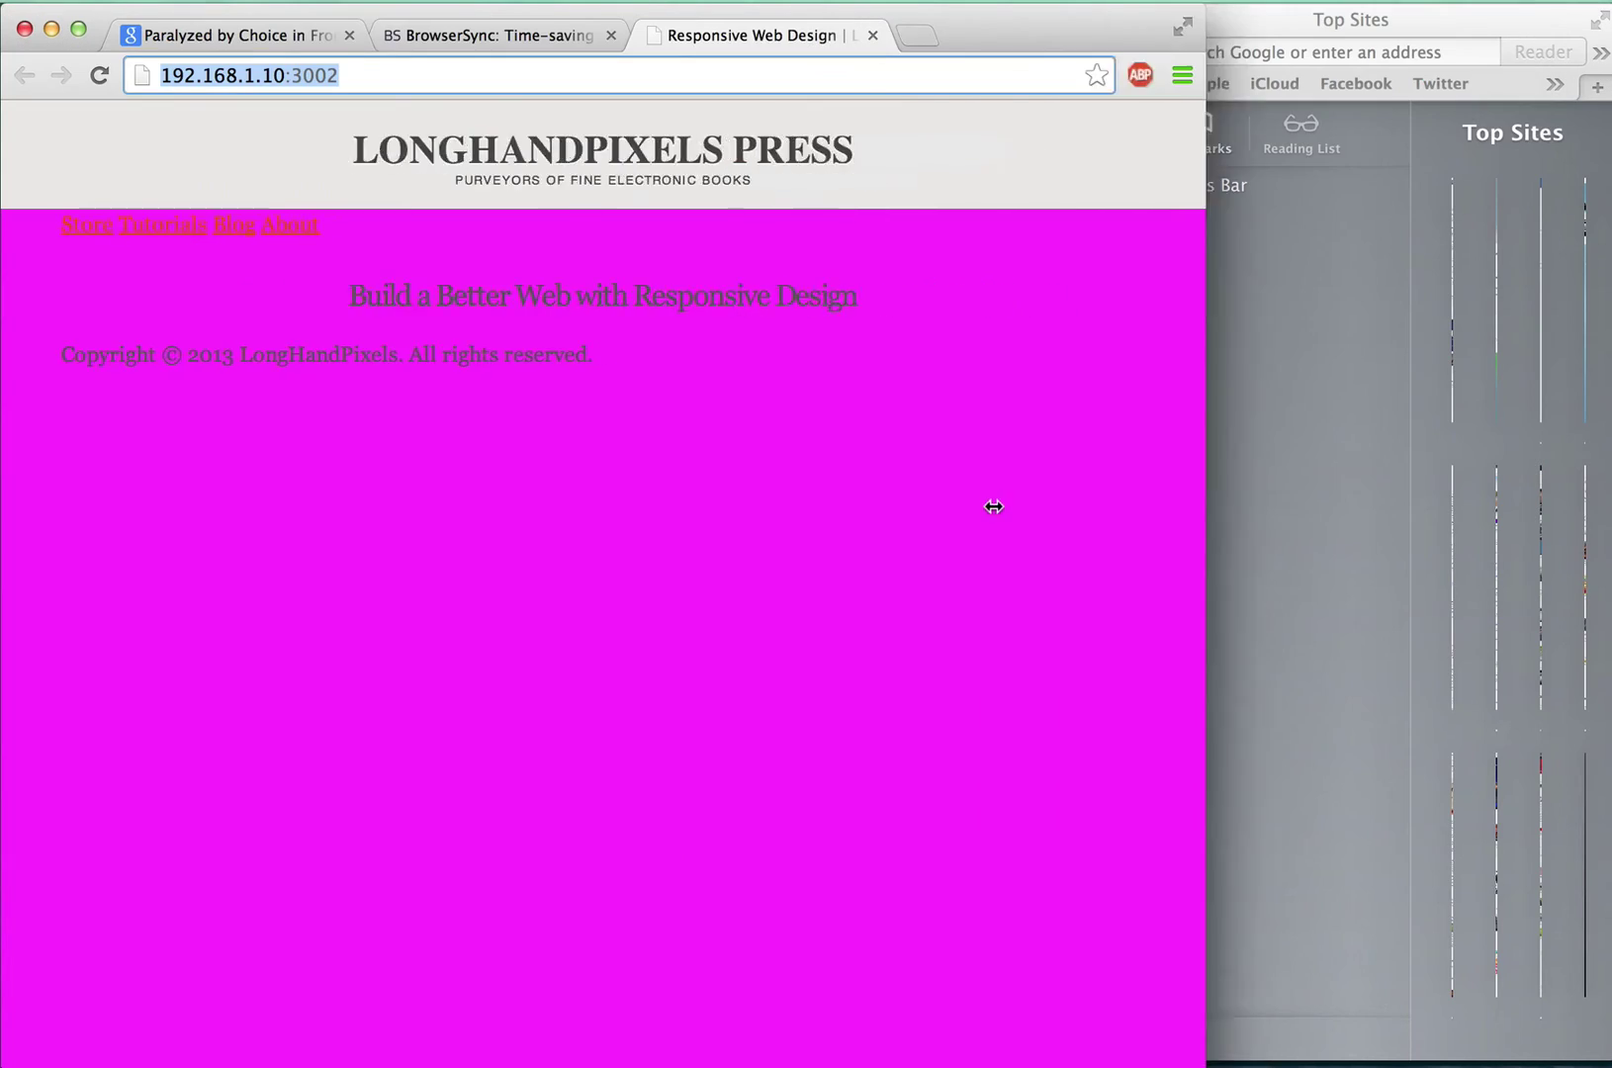
left_click_drag(993, 506, 413, 467)
left_click(540, 29)
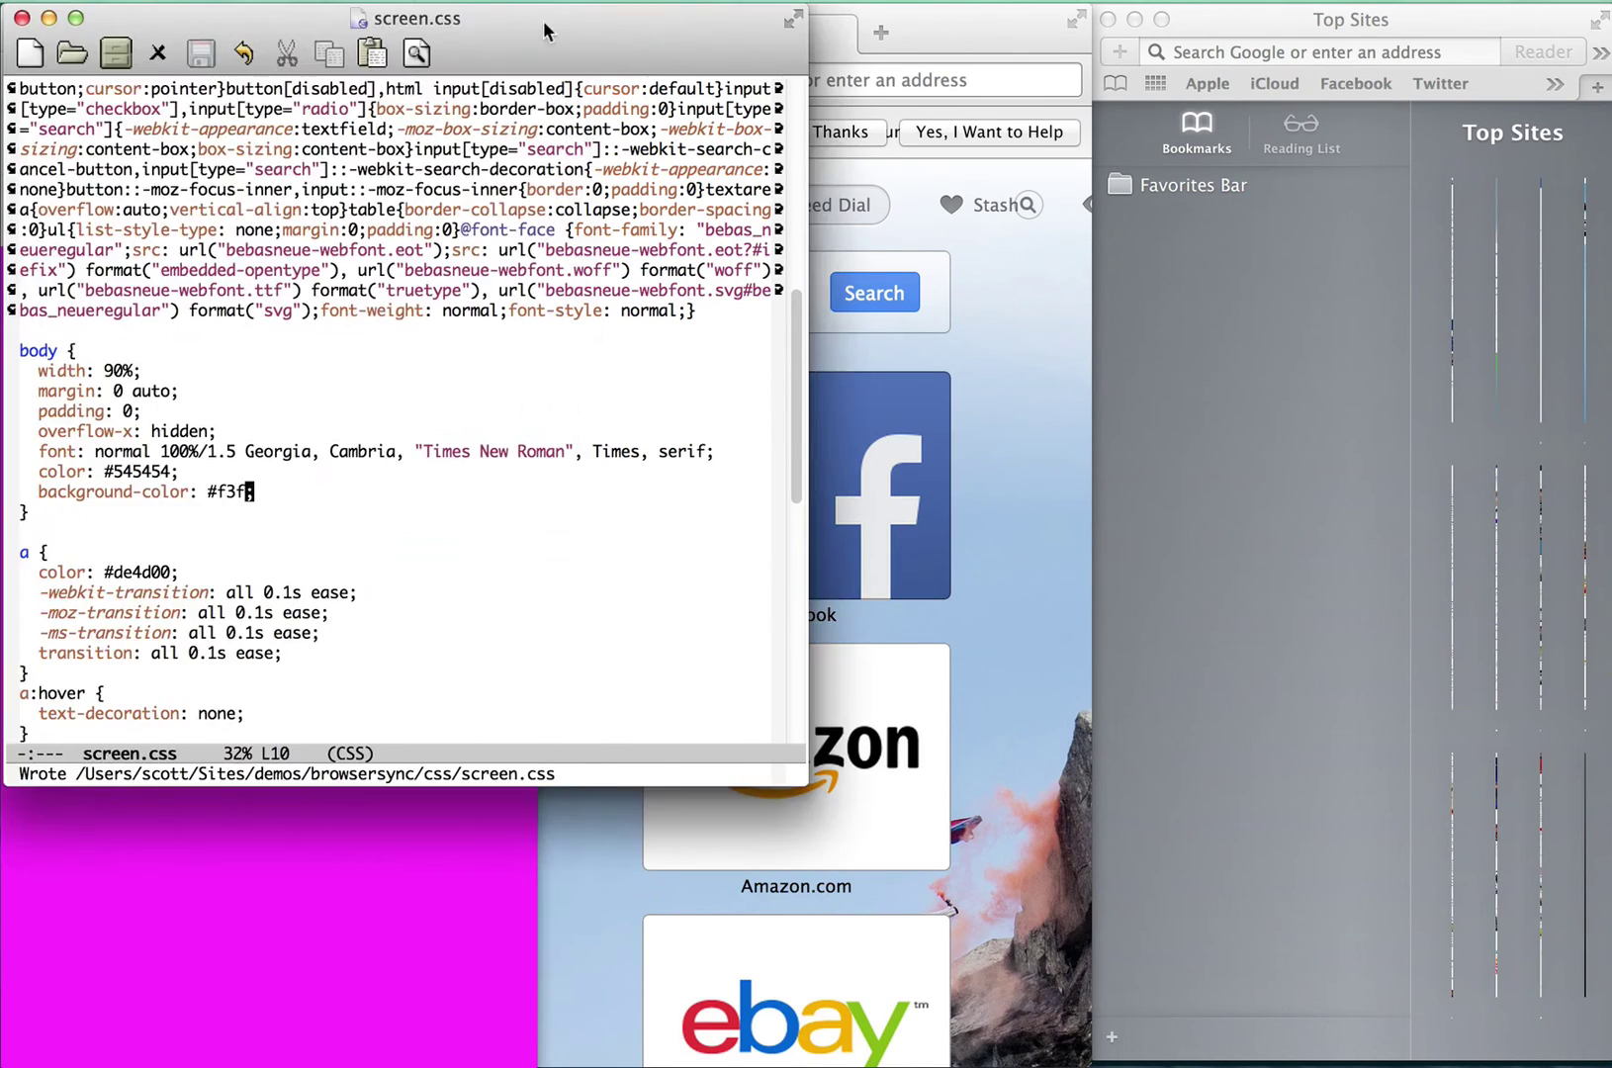
Step: Load the local site 192.168.1.10:3002 in both Opera and Safari
left_click_drag(540, 30, 955, 585)
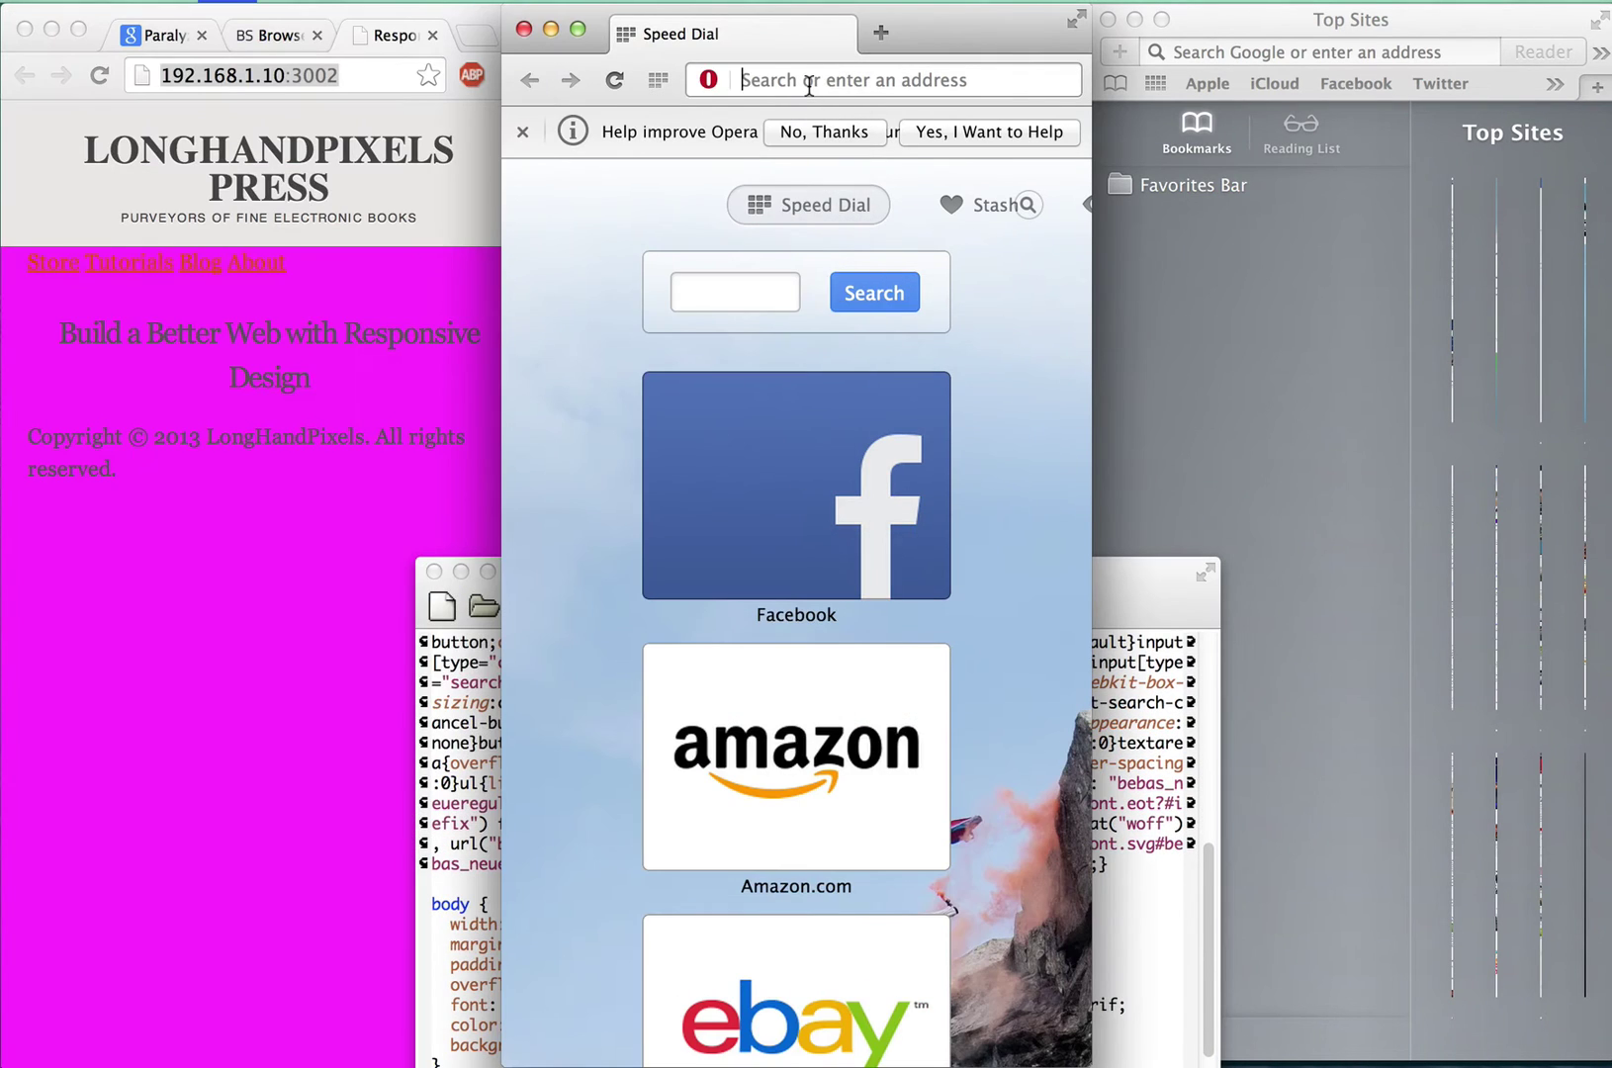
left_click(809, 80)
key("super+v")
key("Return")
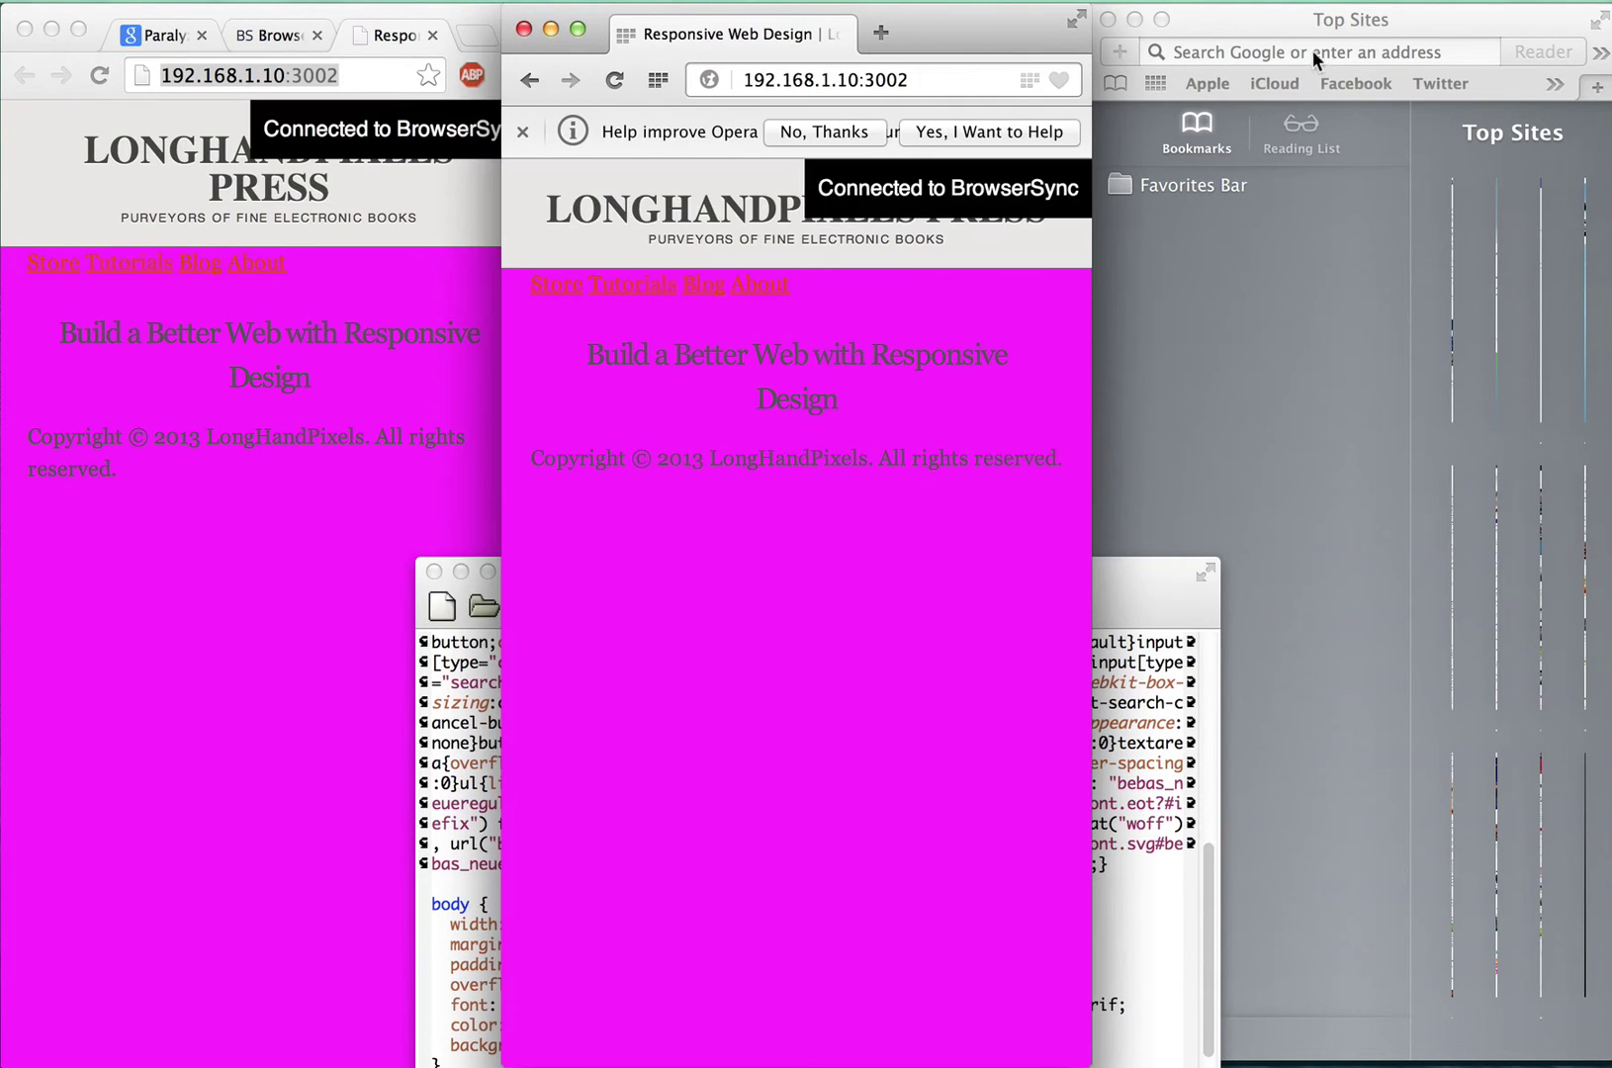
left_click(1312, 51)
key("super+v")
key("Return")
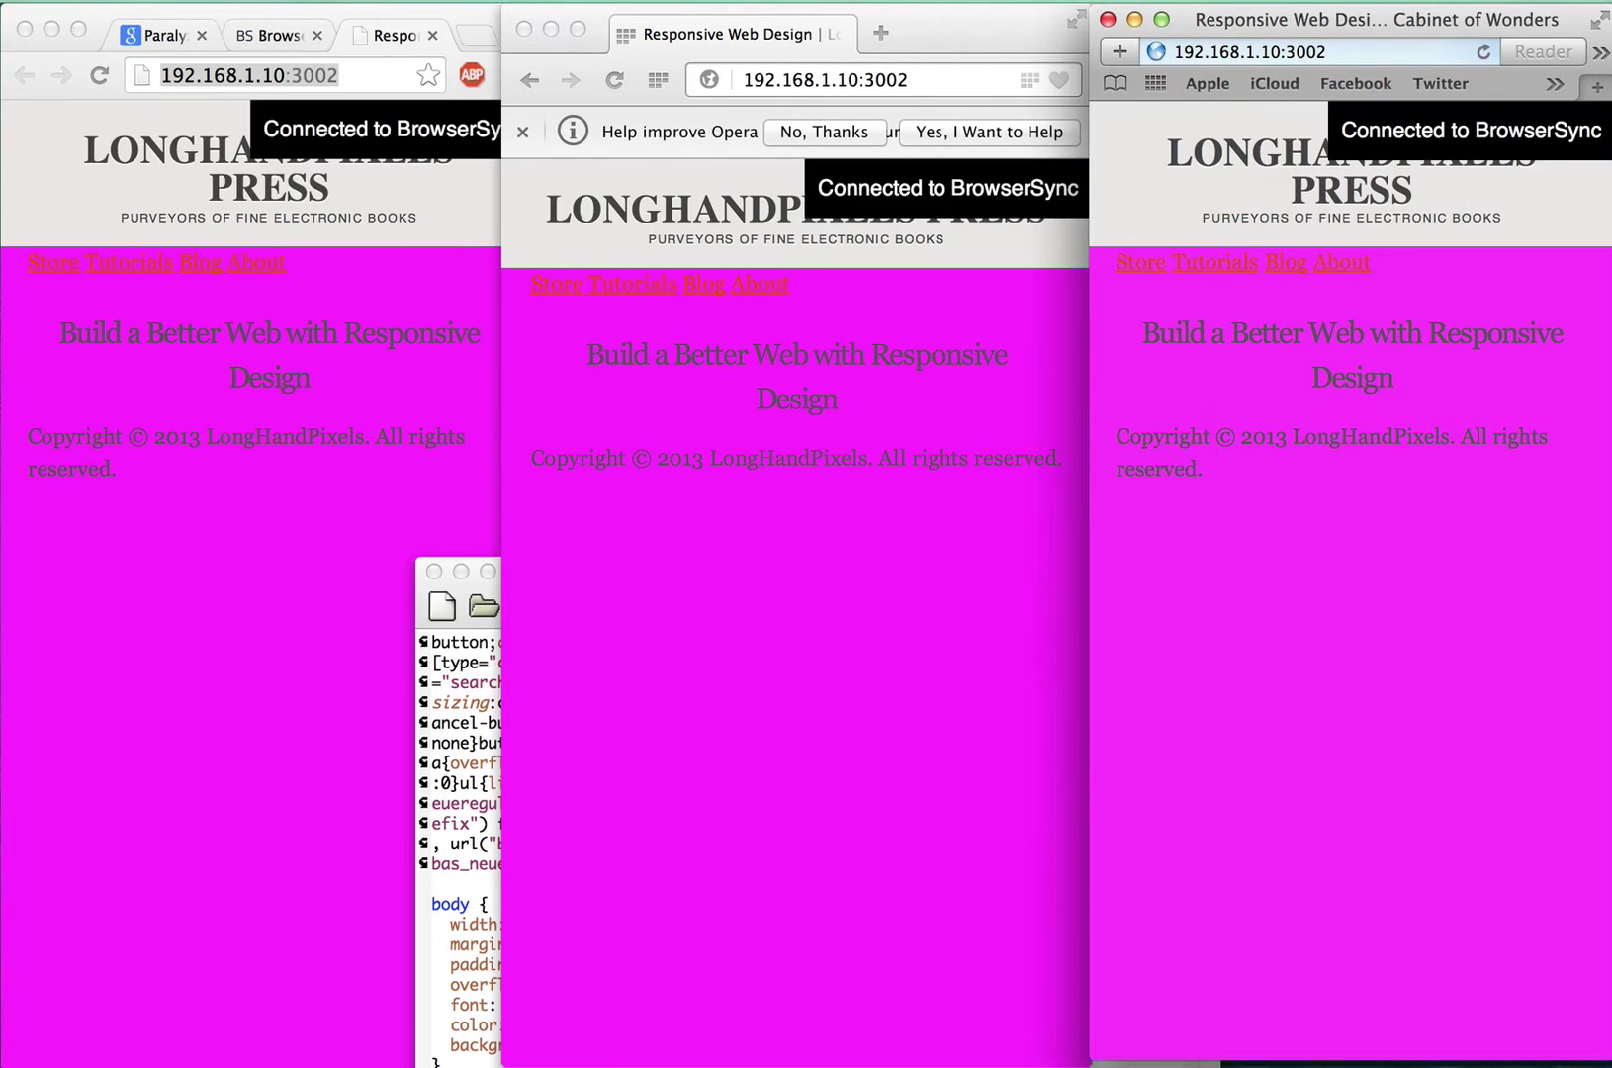
Step: Change the body background in screen.css back to transparent and save
left_click(776, 1040)
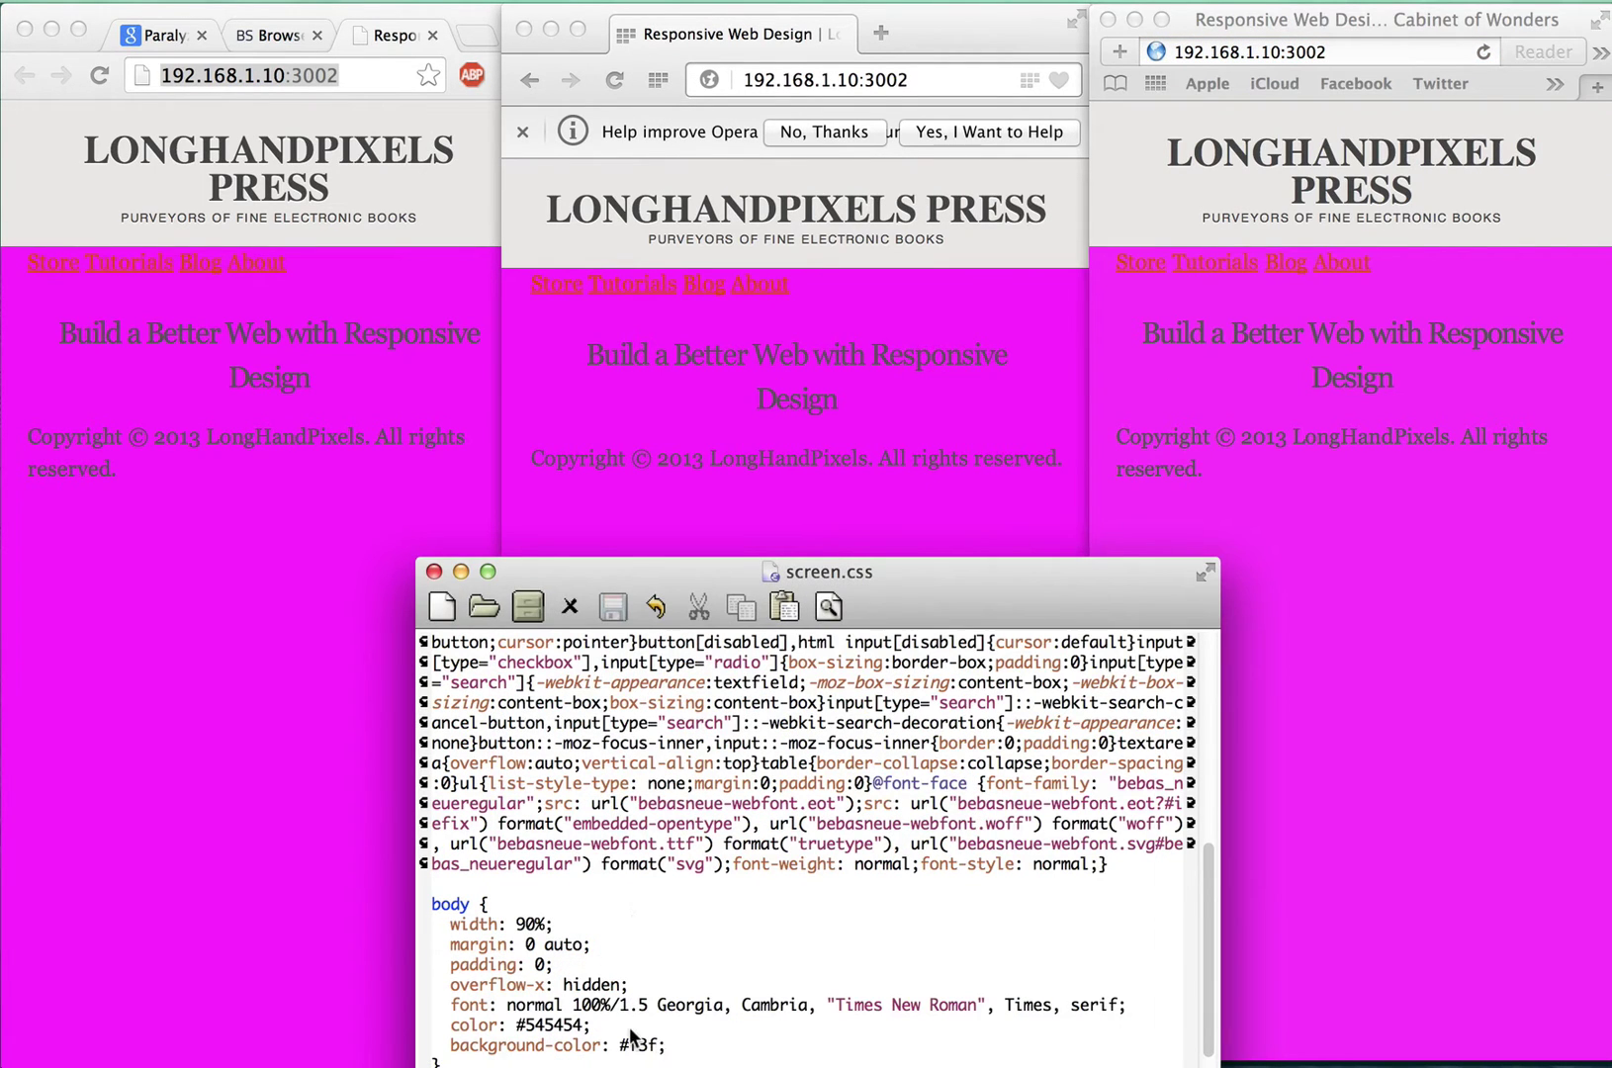
key("BackSpace")
key("BackSpace")
key("BackSpace")
key("BackSpace")
type("transparent;")
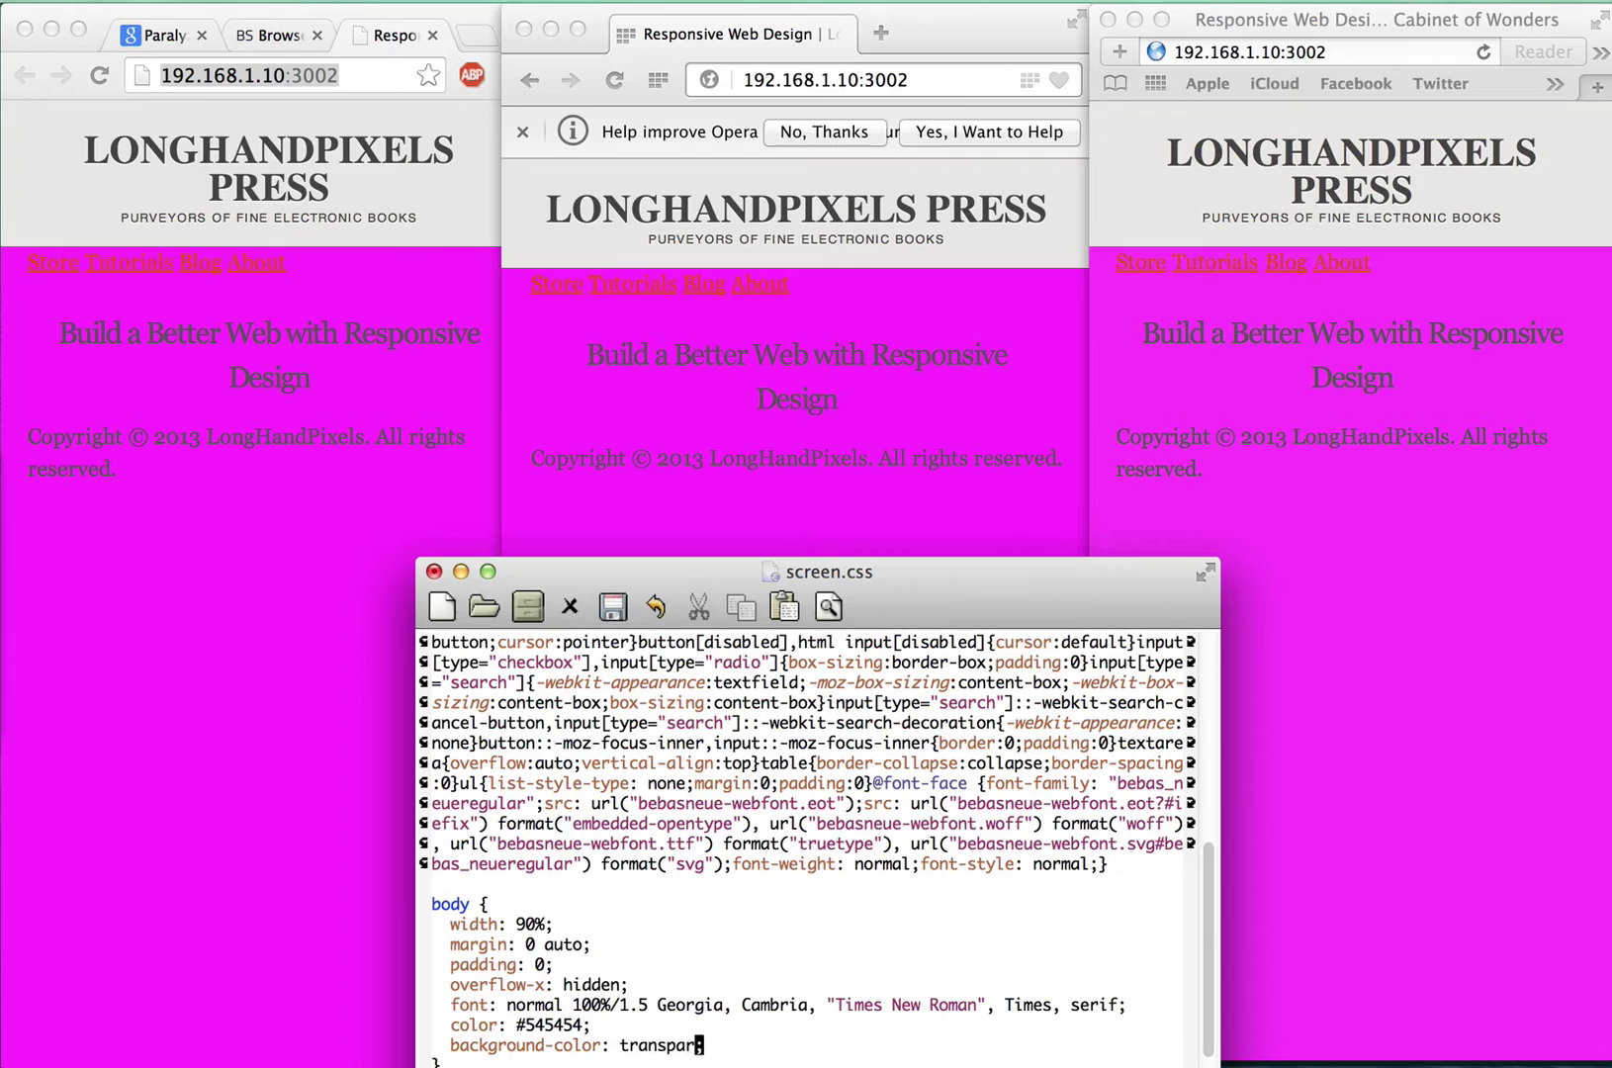
key("super+s")
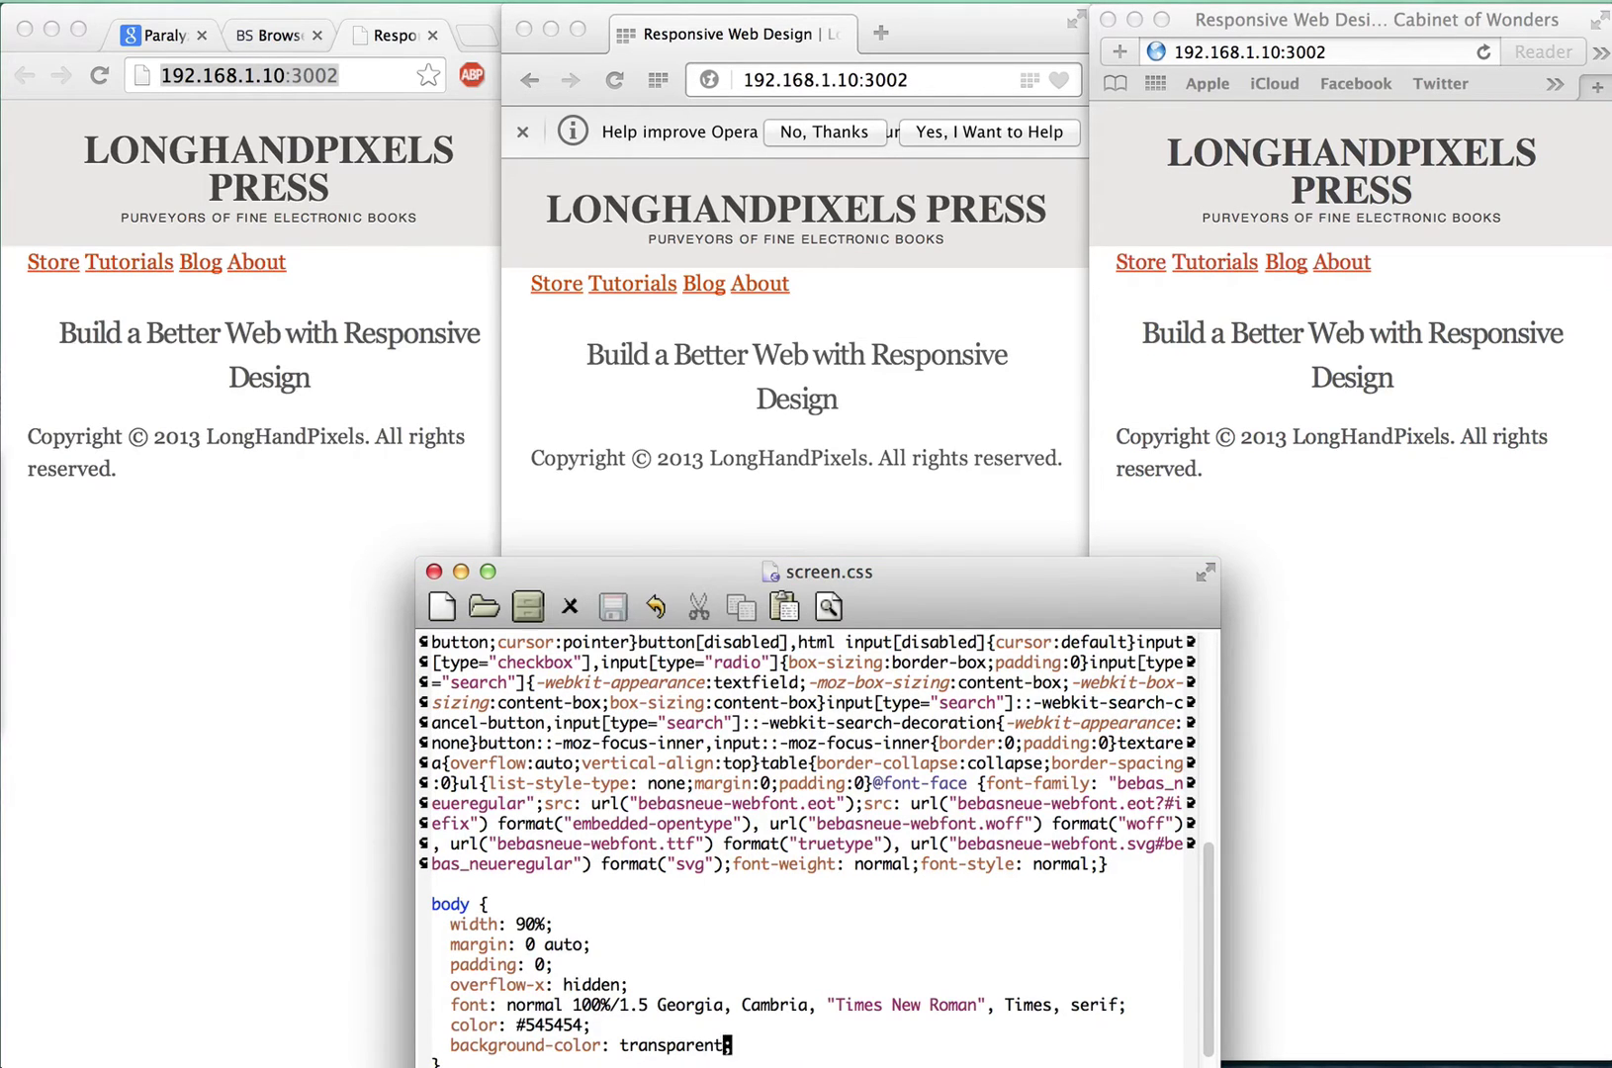
Step: Hide the Emacs window and follow Chrome's Tutorials link, sending all three browsers to /tutorials/
left_click(460, 572)
left_click(339, 611)
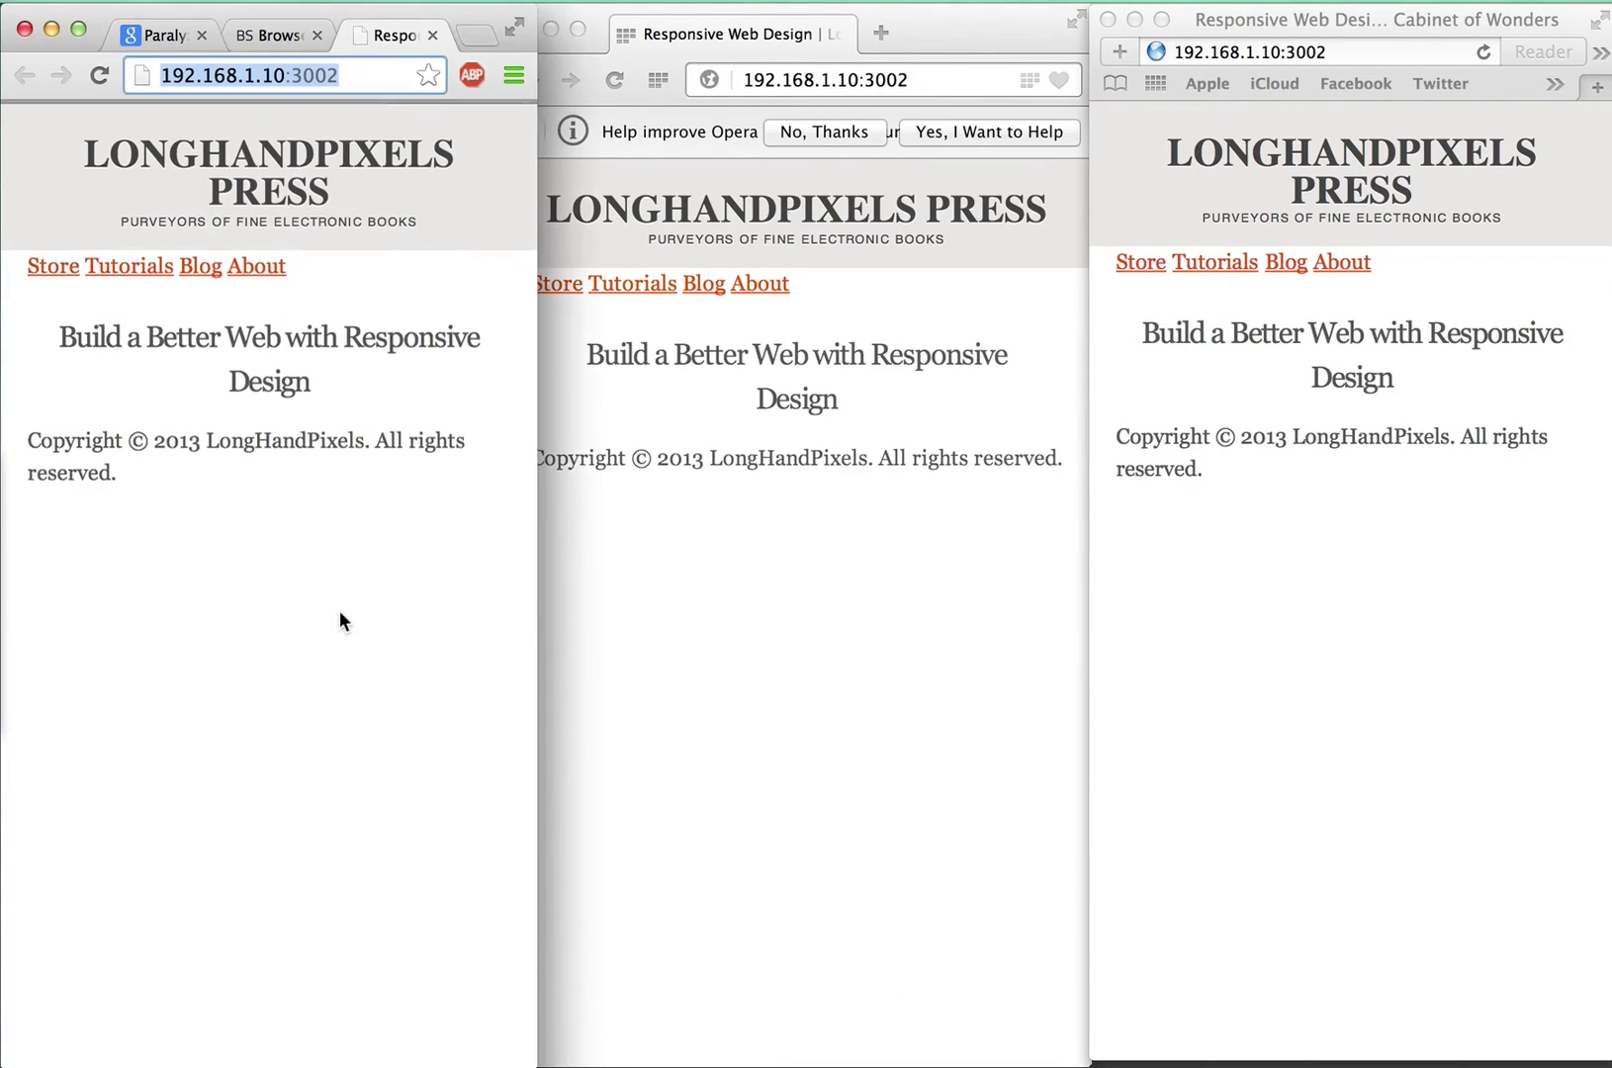
left_click(135, 265)
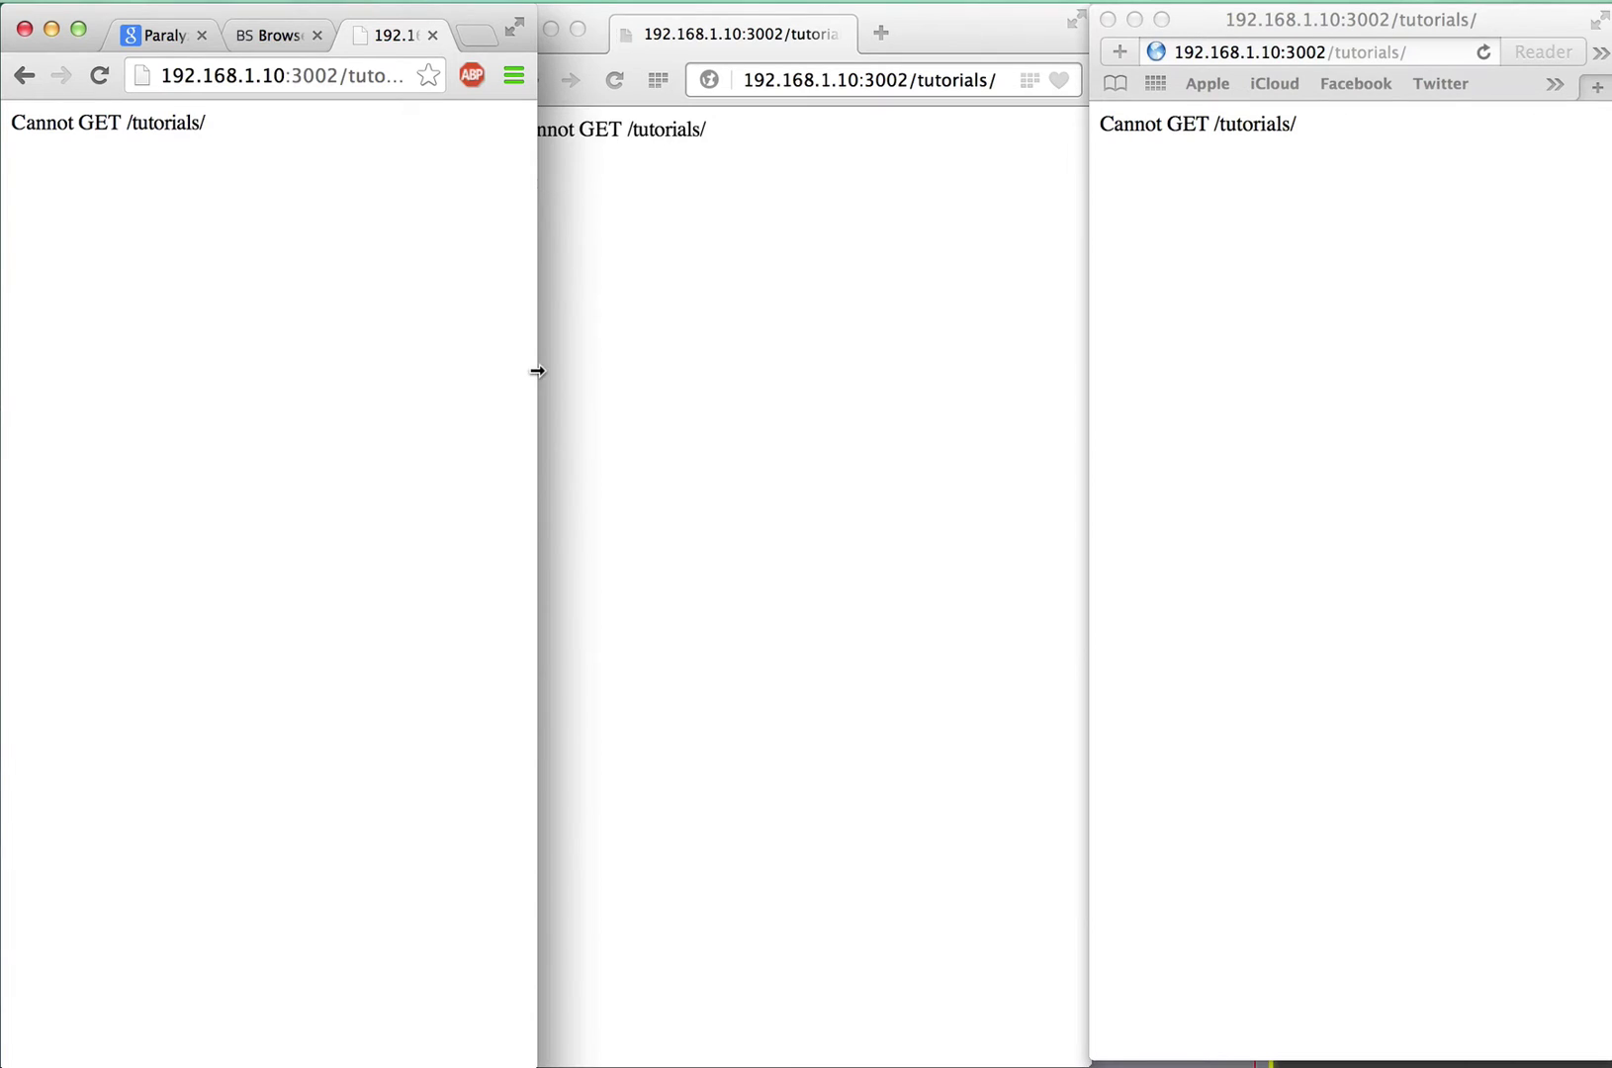
Step: Widen Chrome over the Opera window, return to the LongHandPixels home page, and select the Devtools Terminal title
left_click_drag(536, 363, 1572, 264)
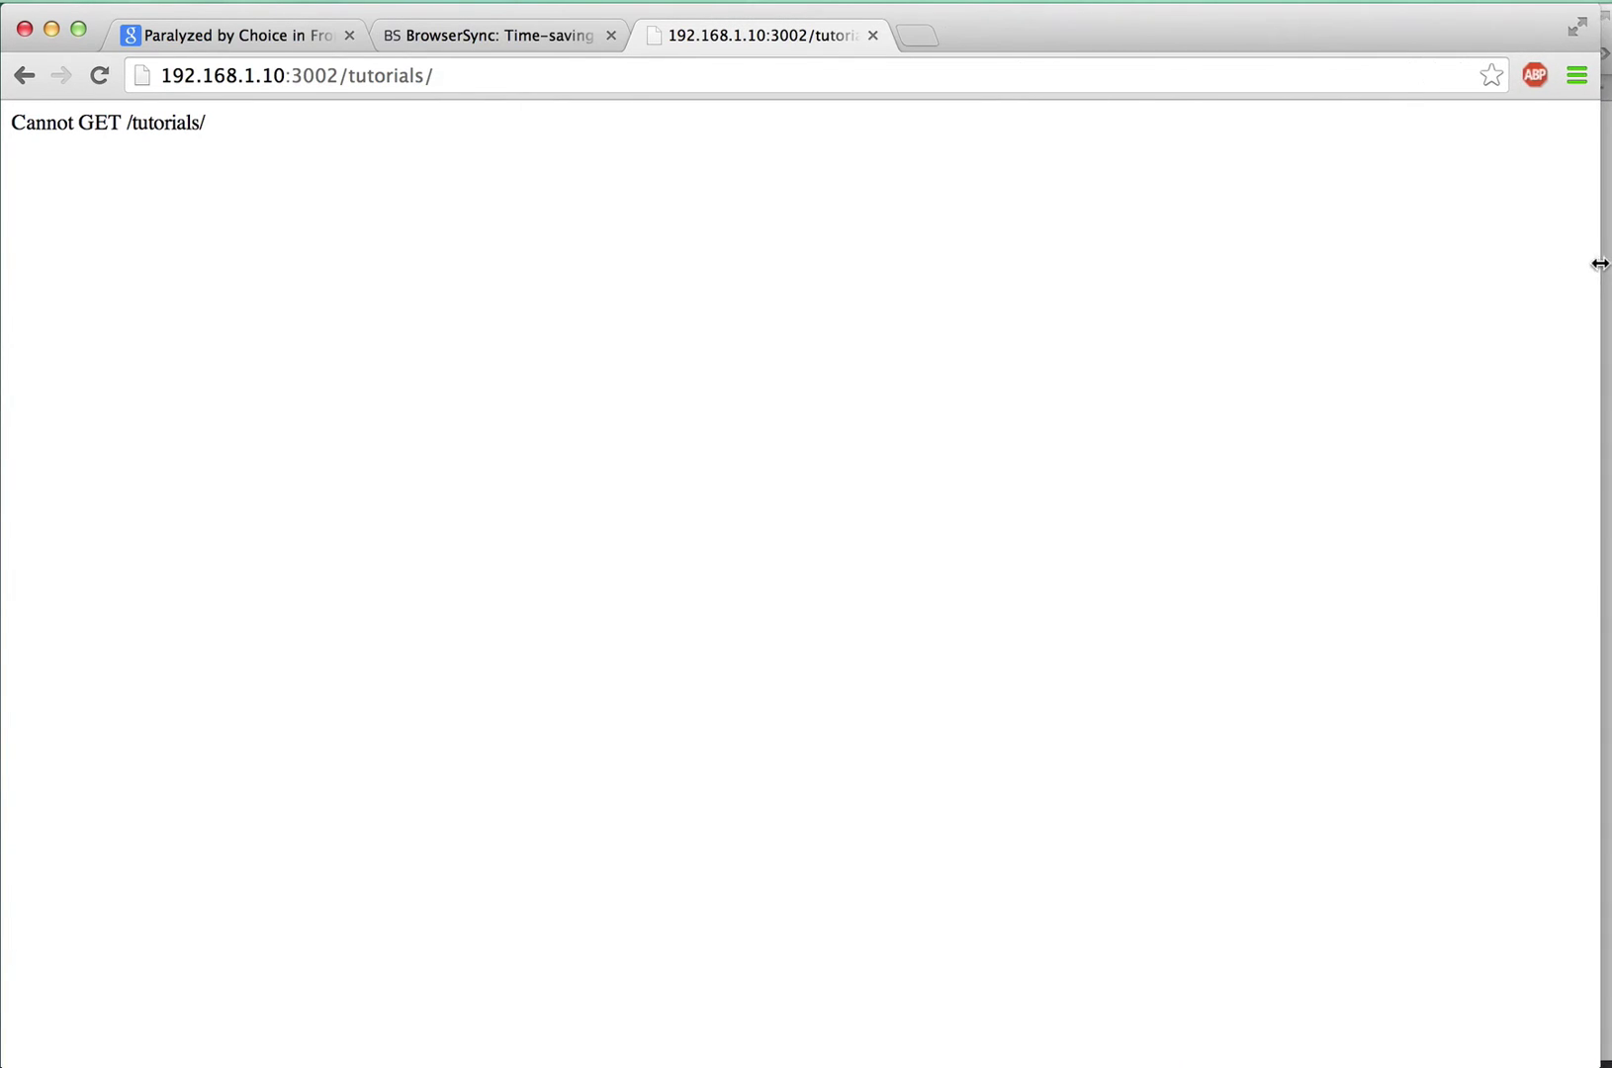
left_click_drag(1599, 263, 1608, 263)
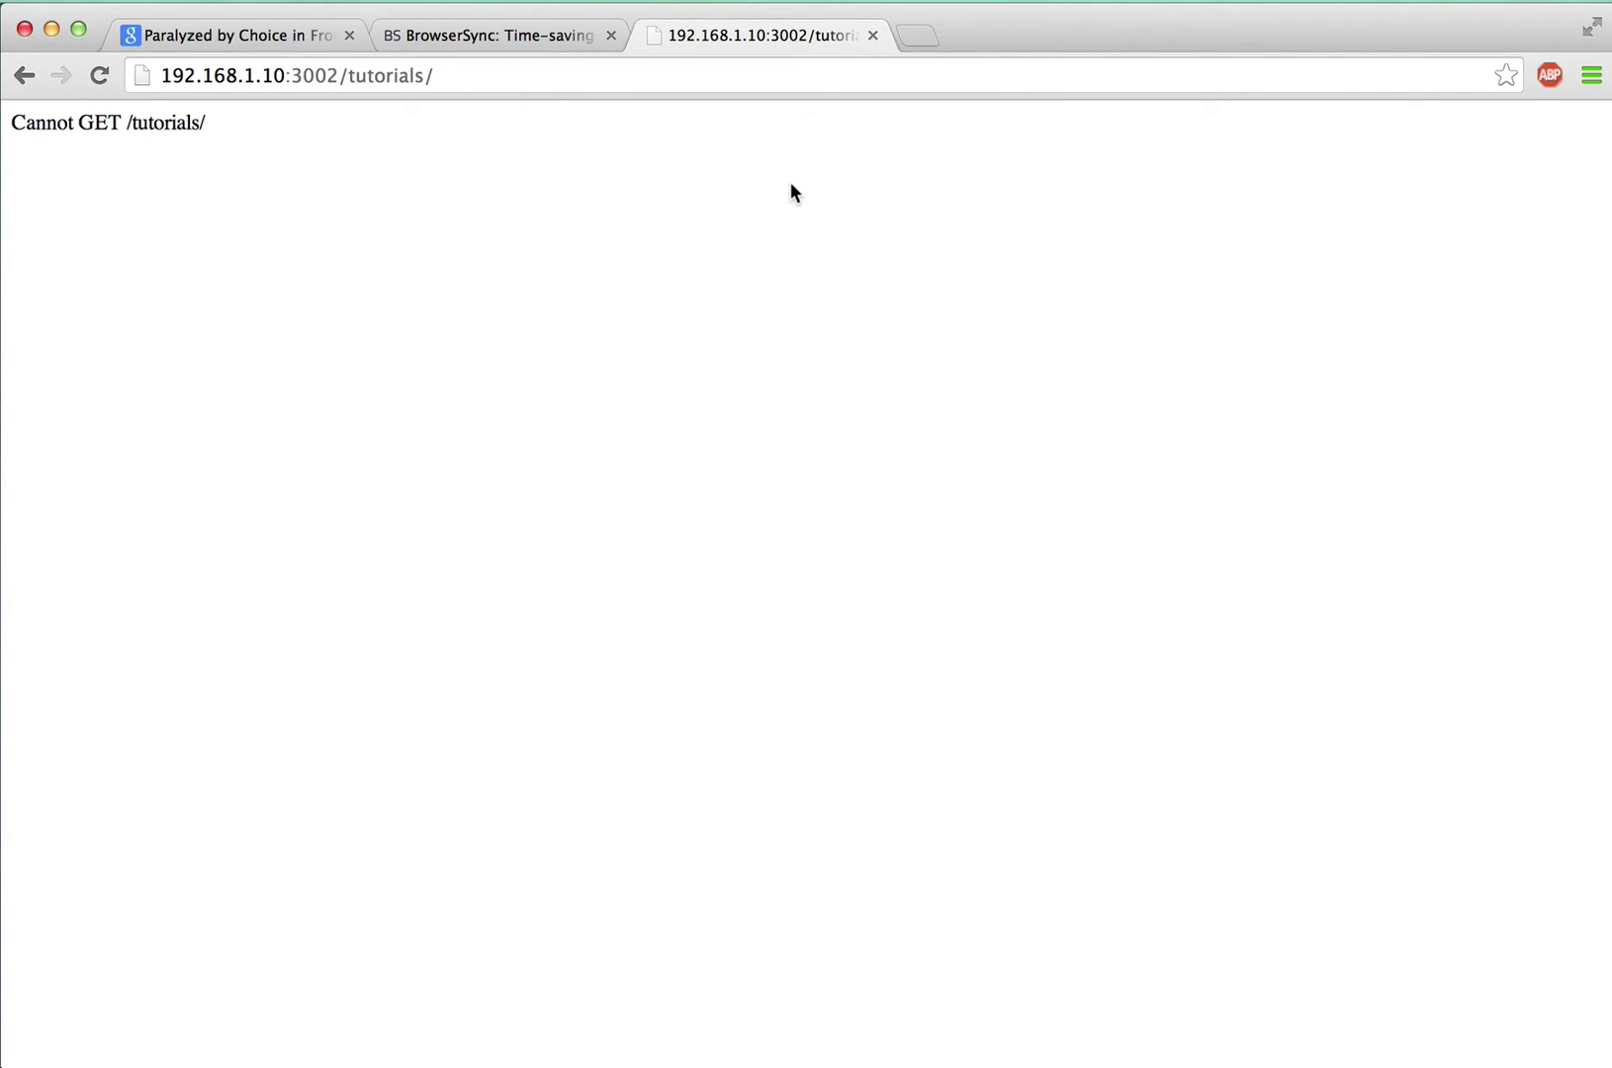
key("super+bracketleft")
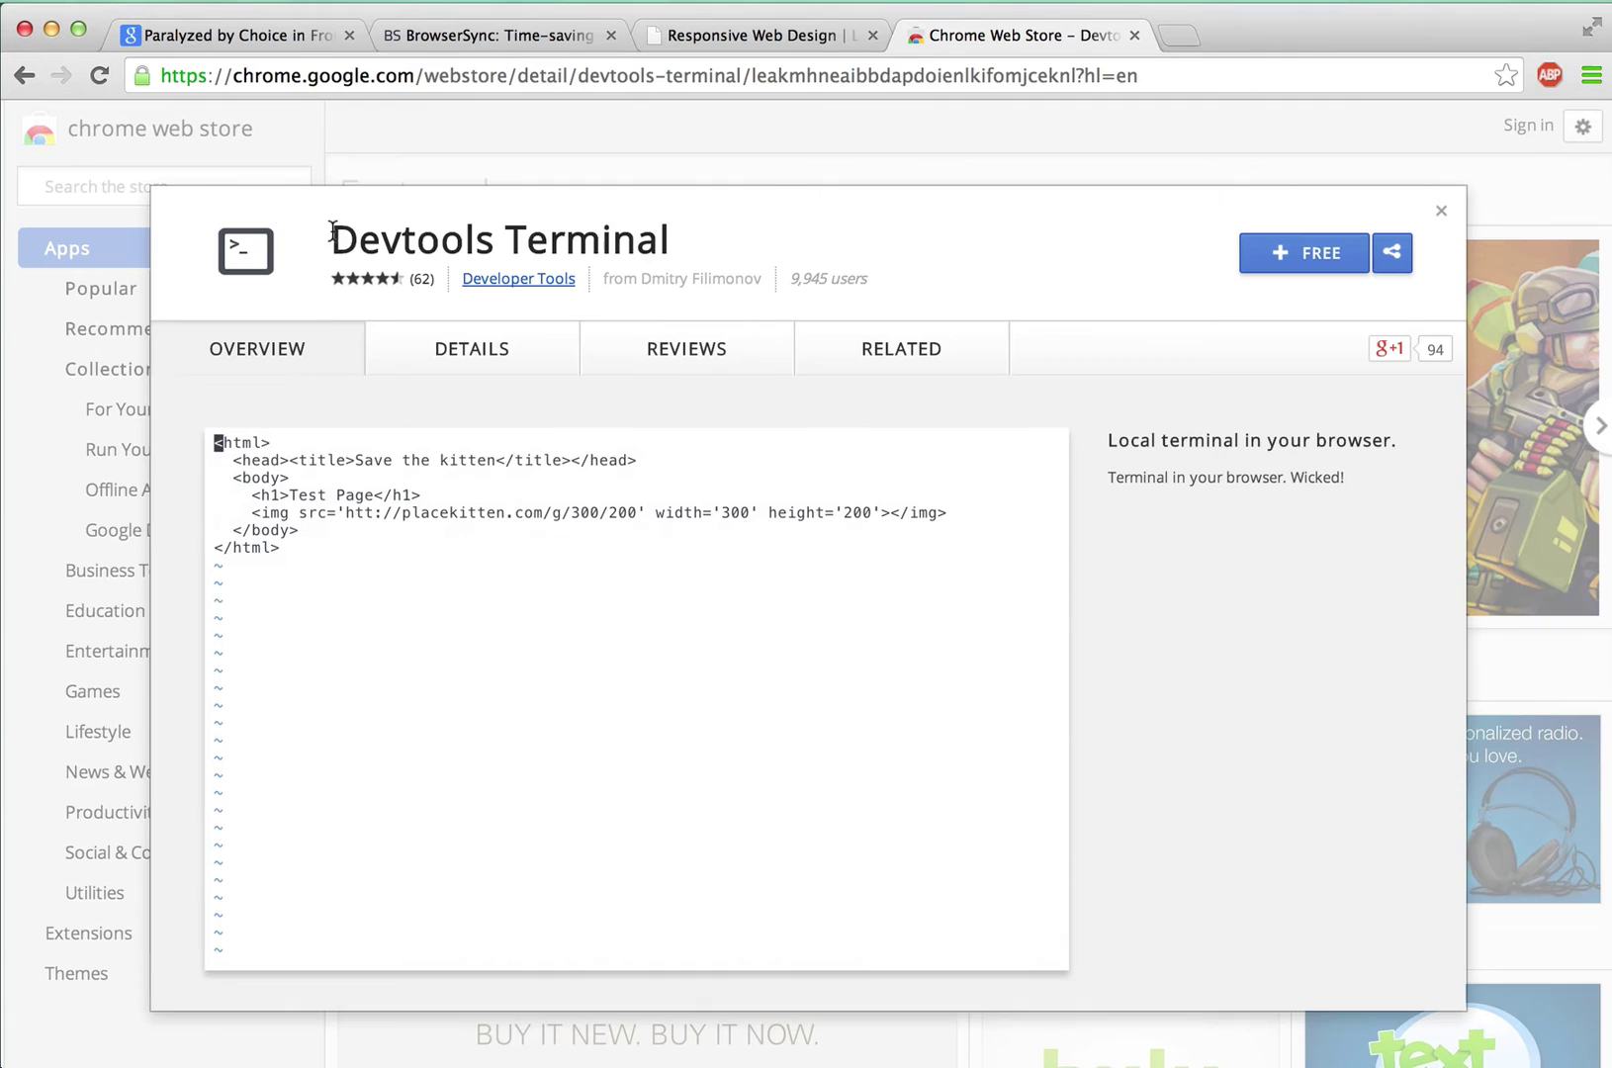
left_click_drag(333, 238, 672, 239)
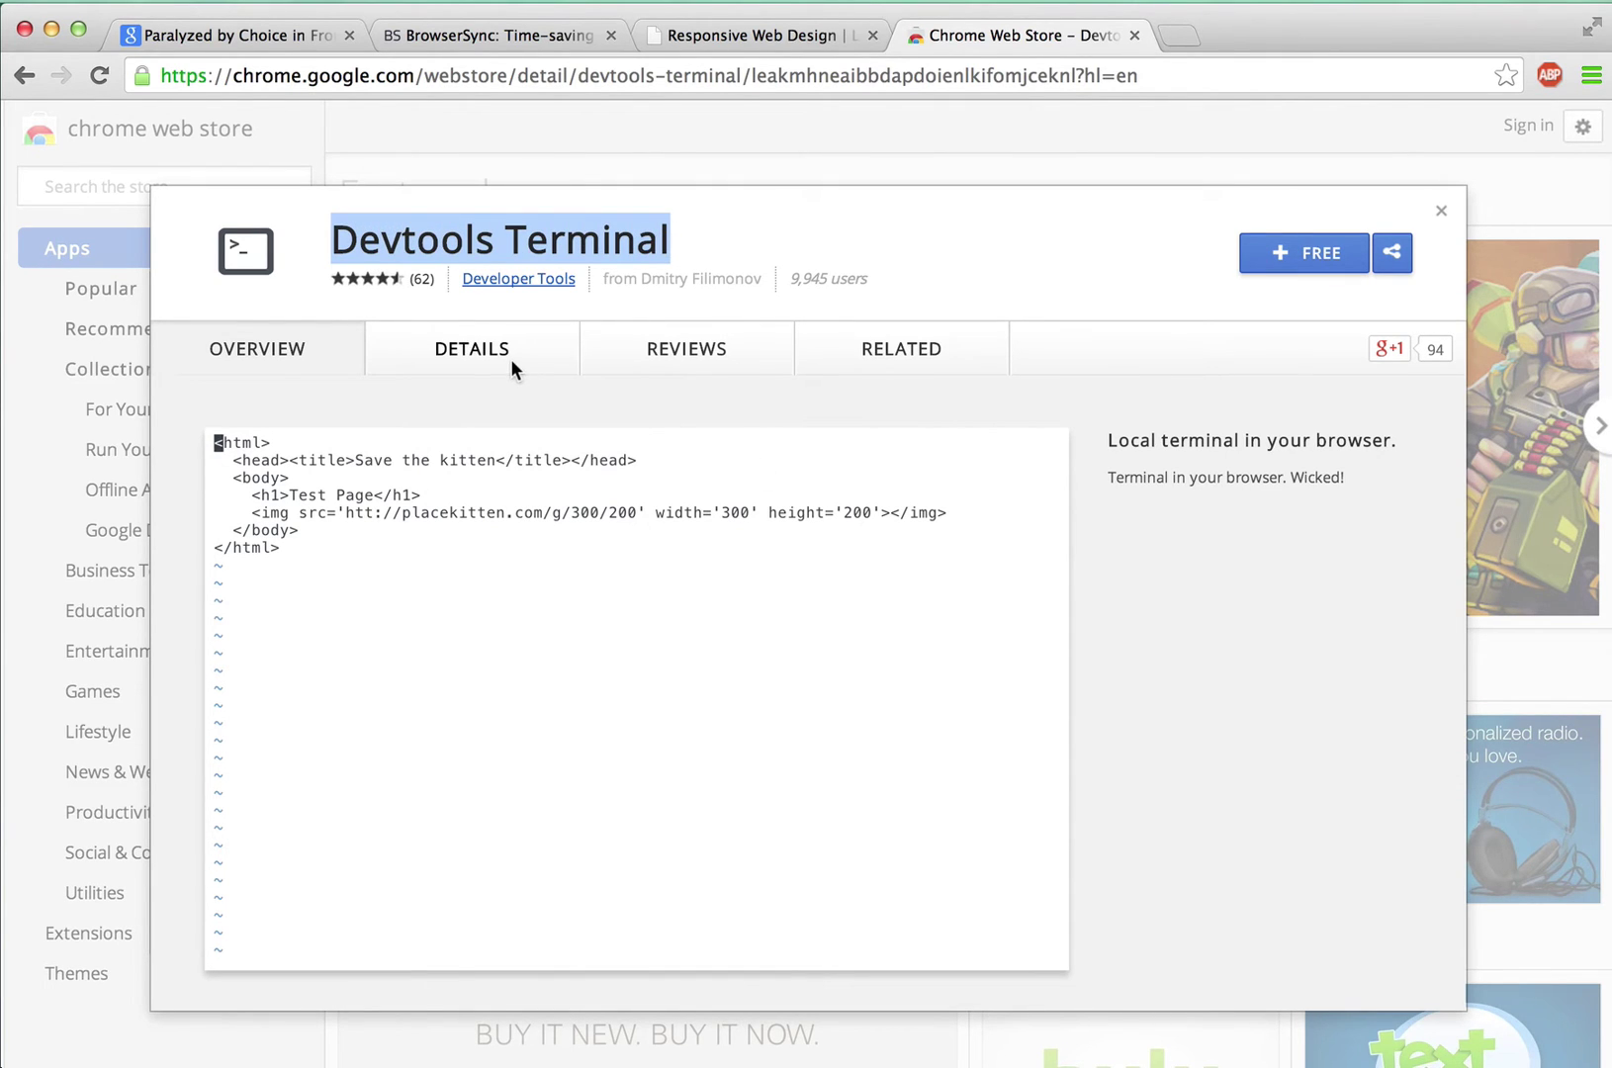
Step: Close the Web Store page and reopen DevTools so its Terminal panel shows a ready shell prompt
key("super+w")
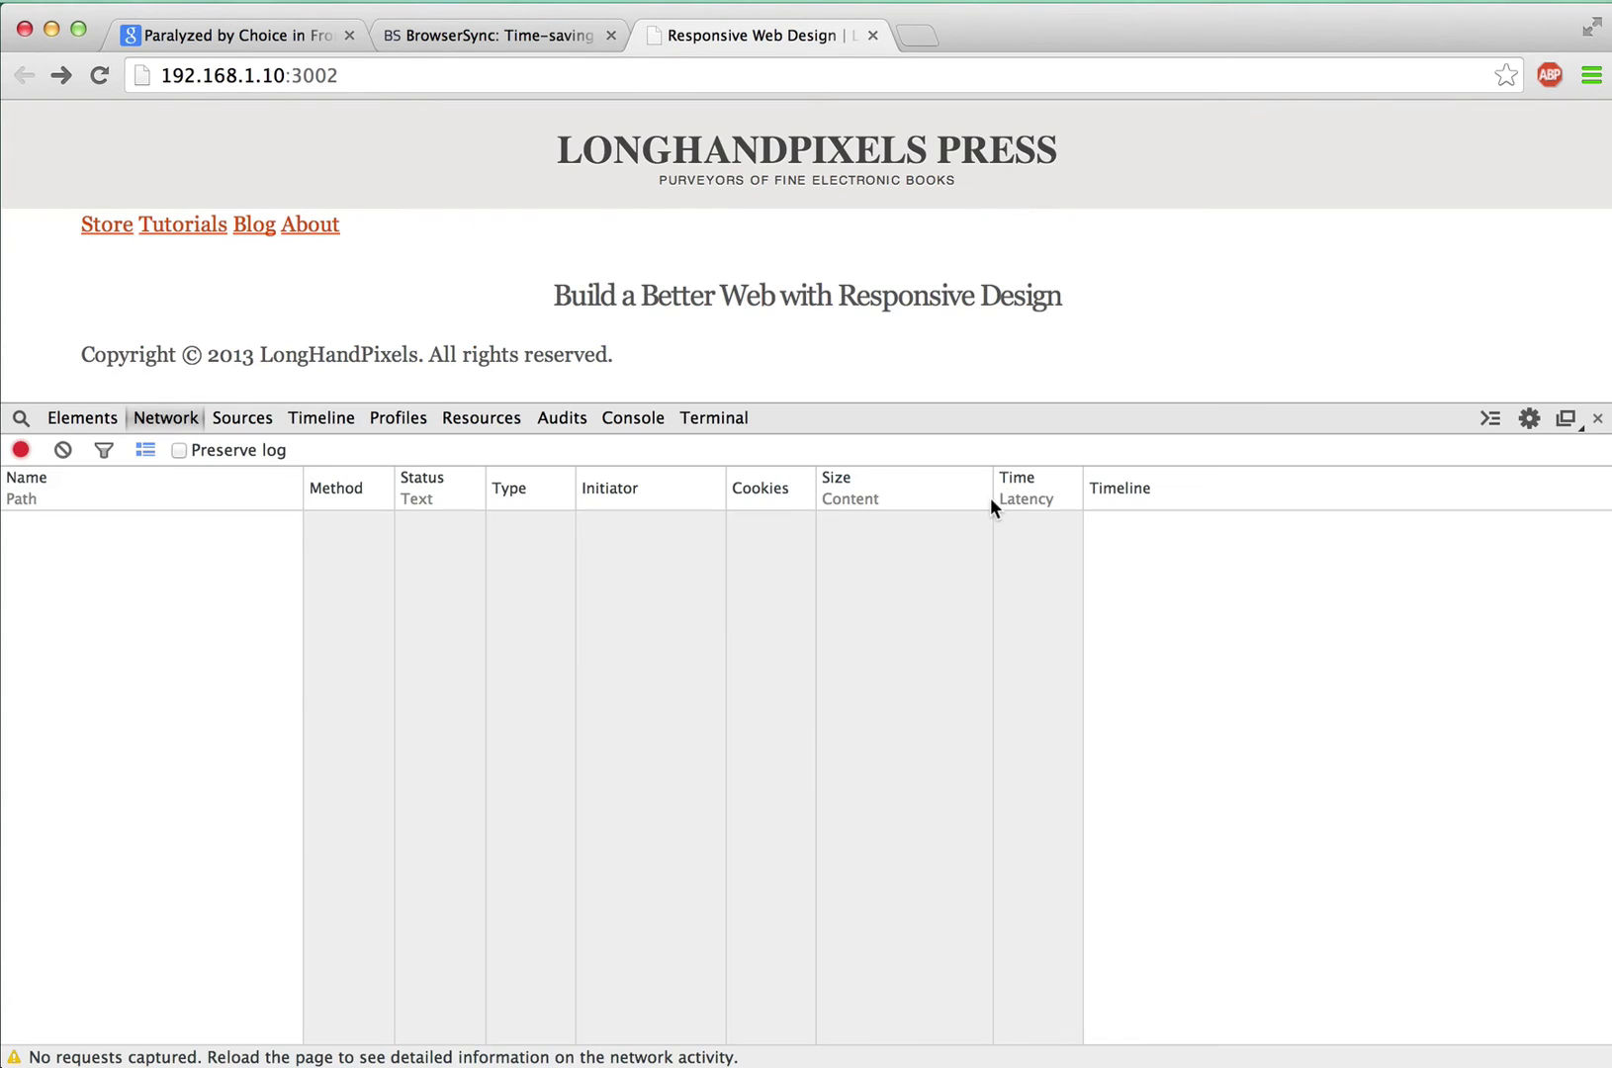
left_click(712, 419)
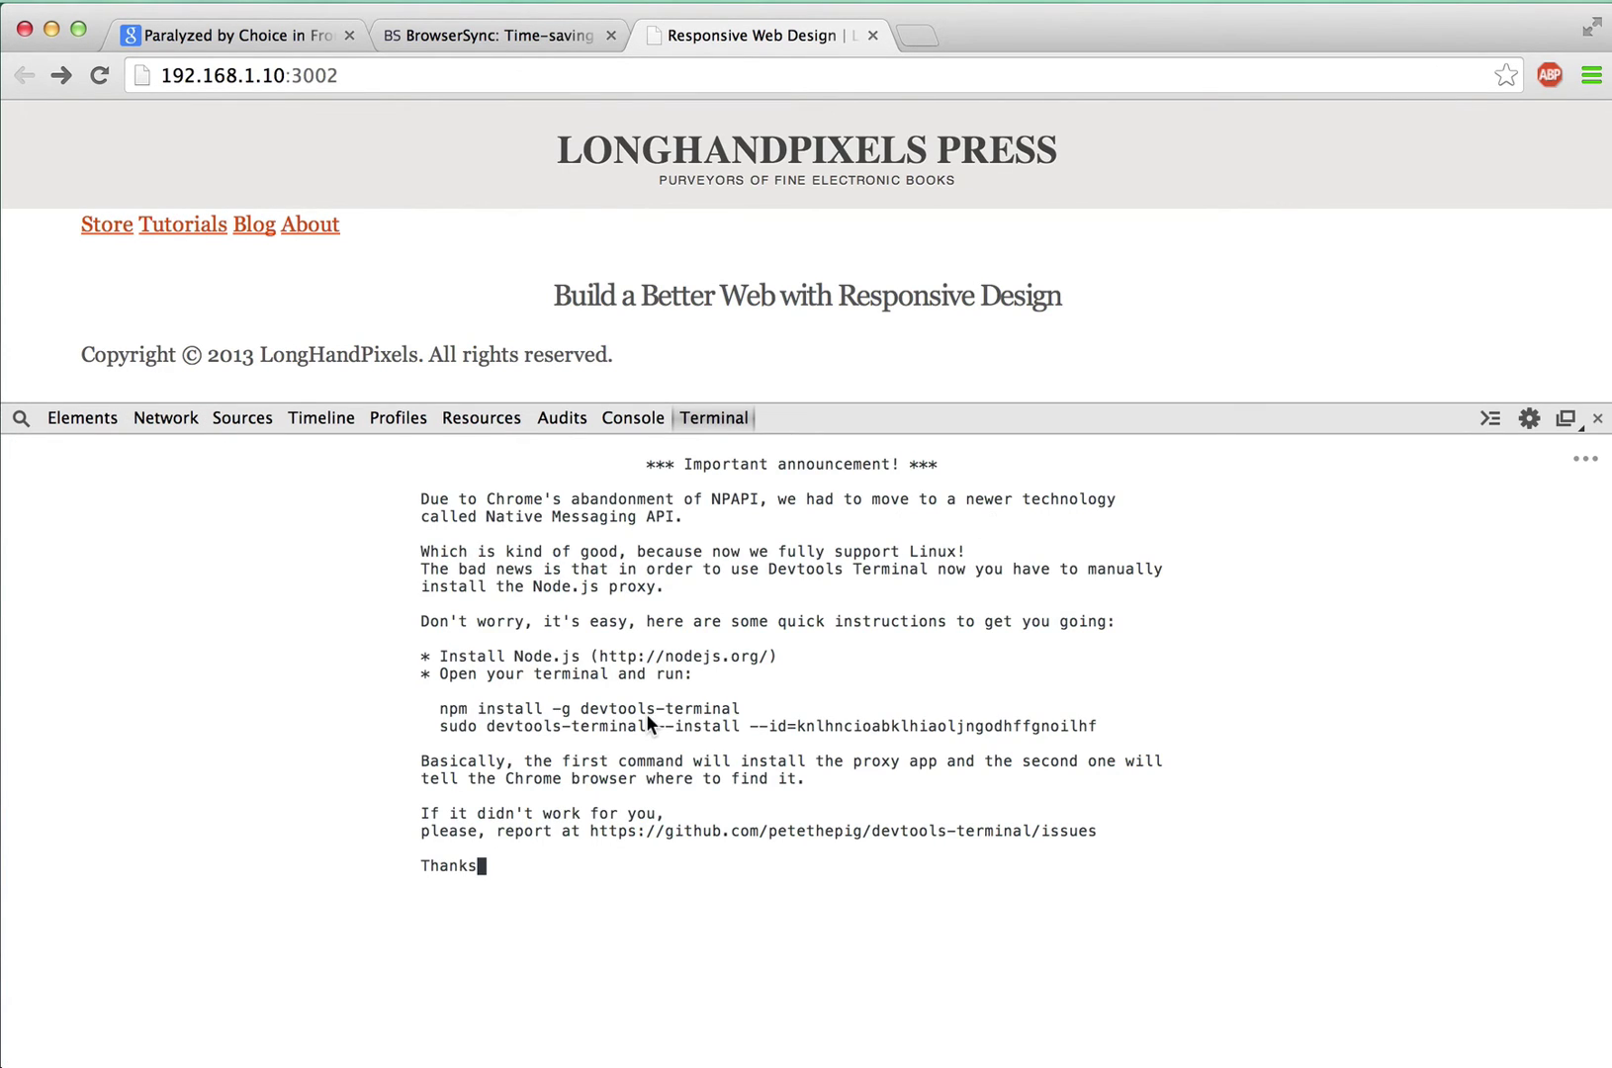
left_click_drag(739, 708, 451, 708)
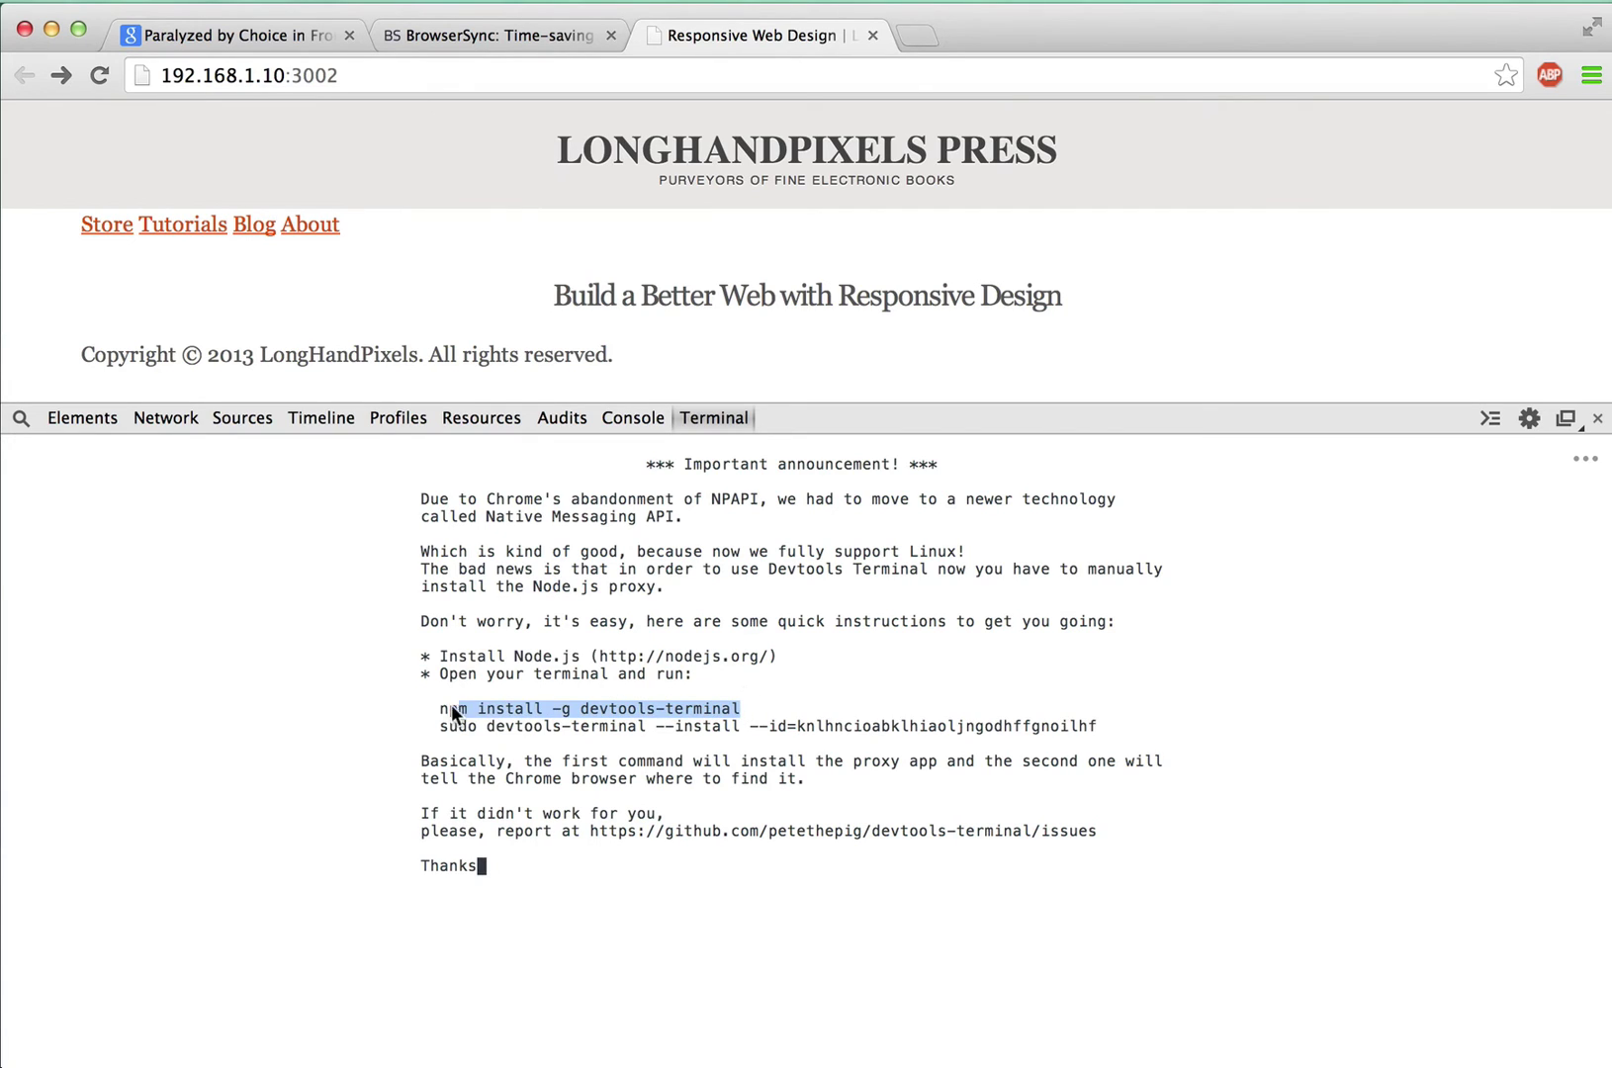
left_click_drag(1130, 727, 512, 727)
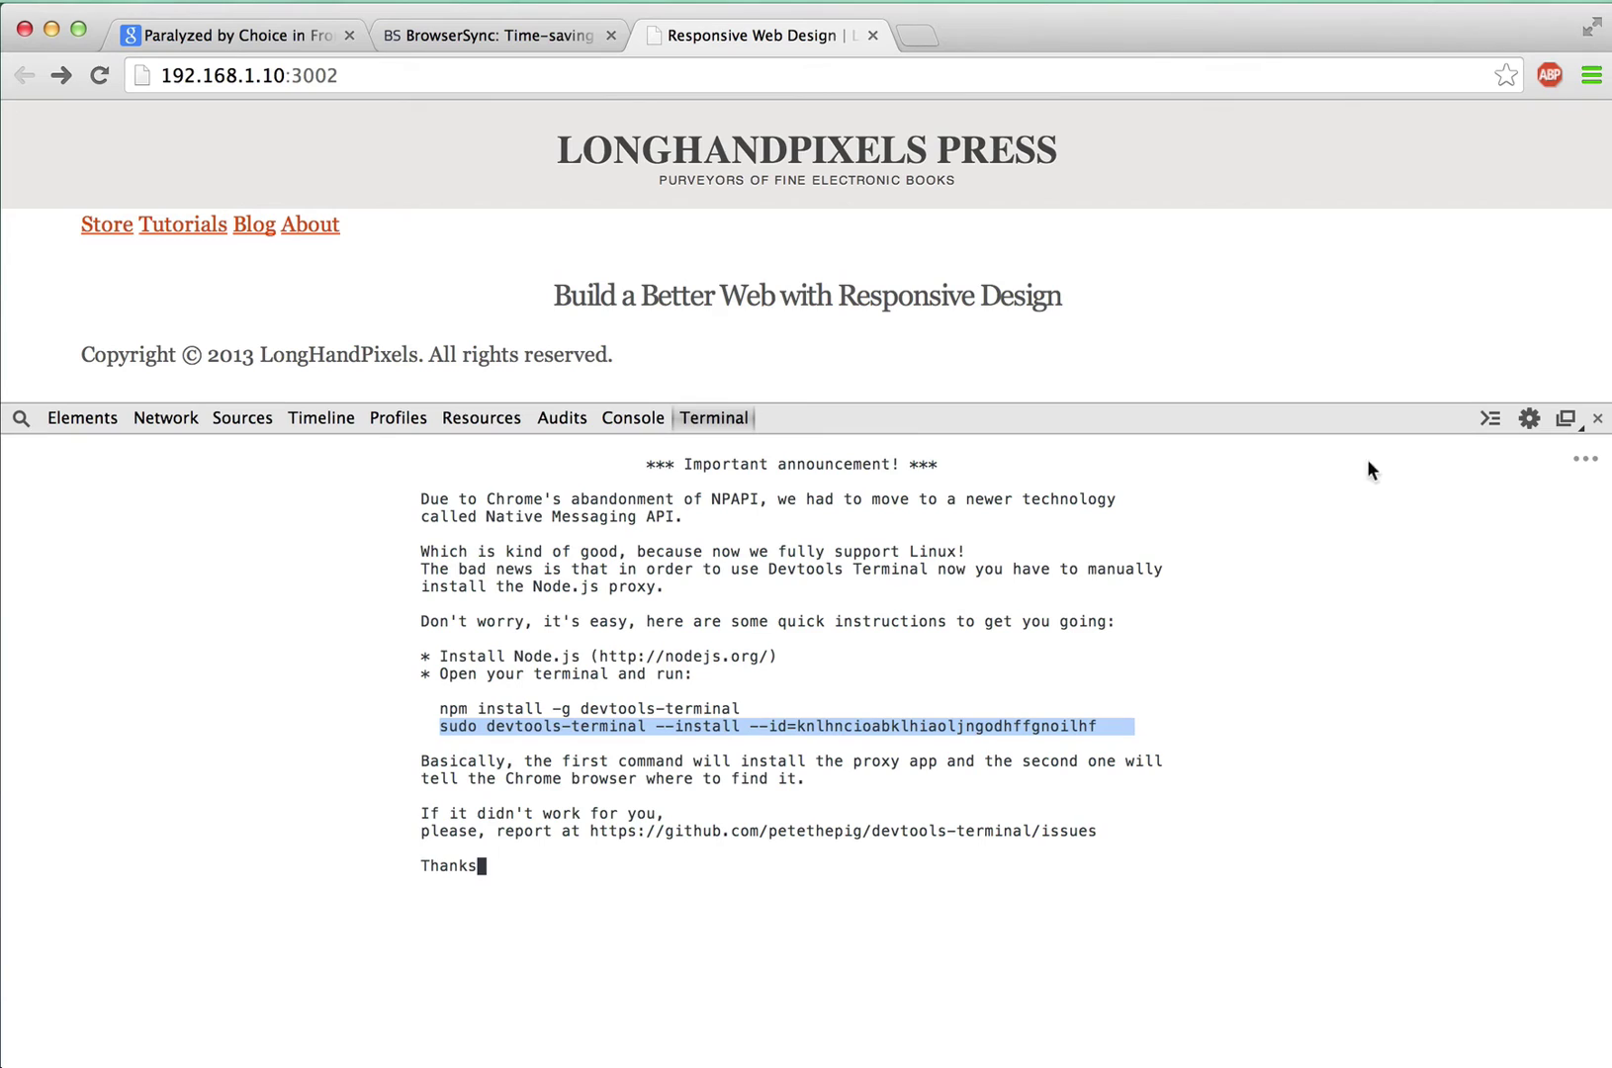
left_click(1597, 419)
key("super+alt+i")
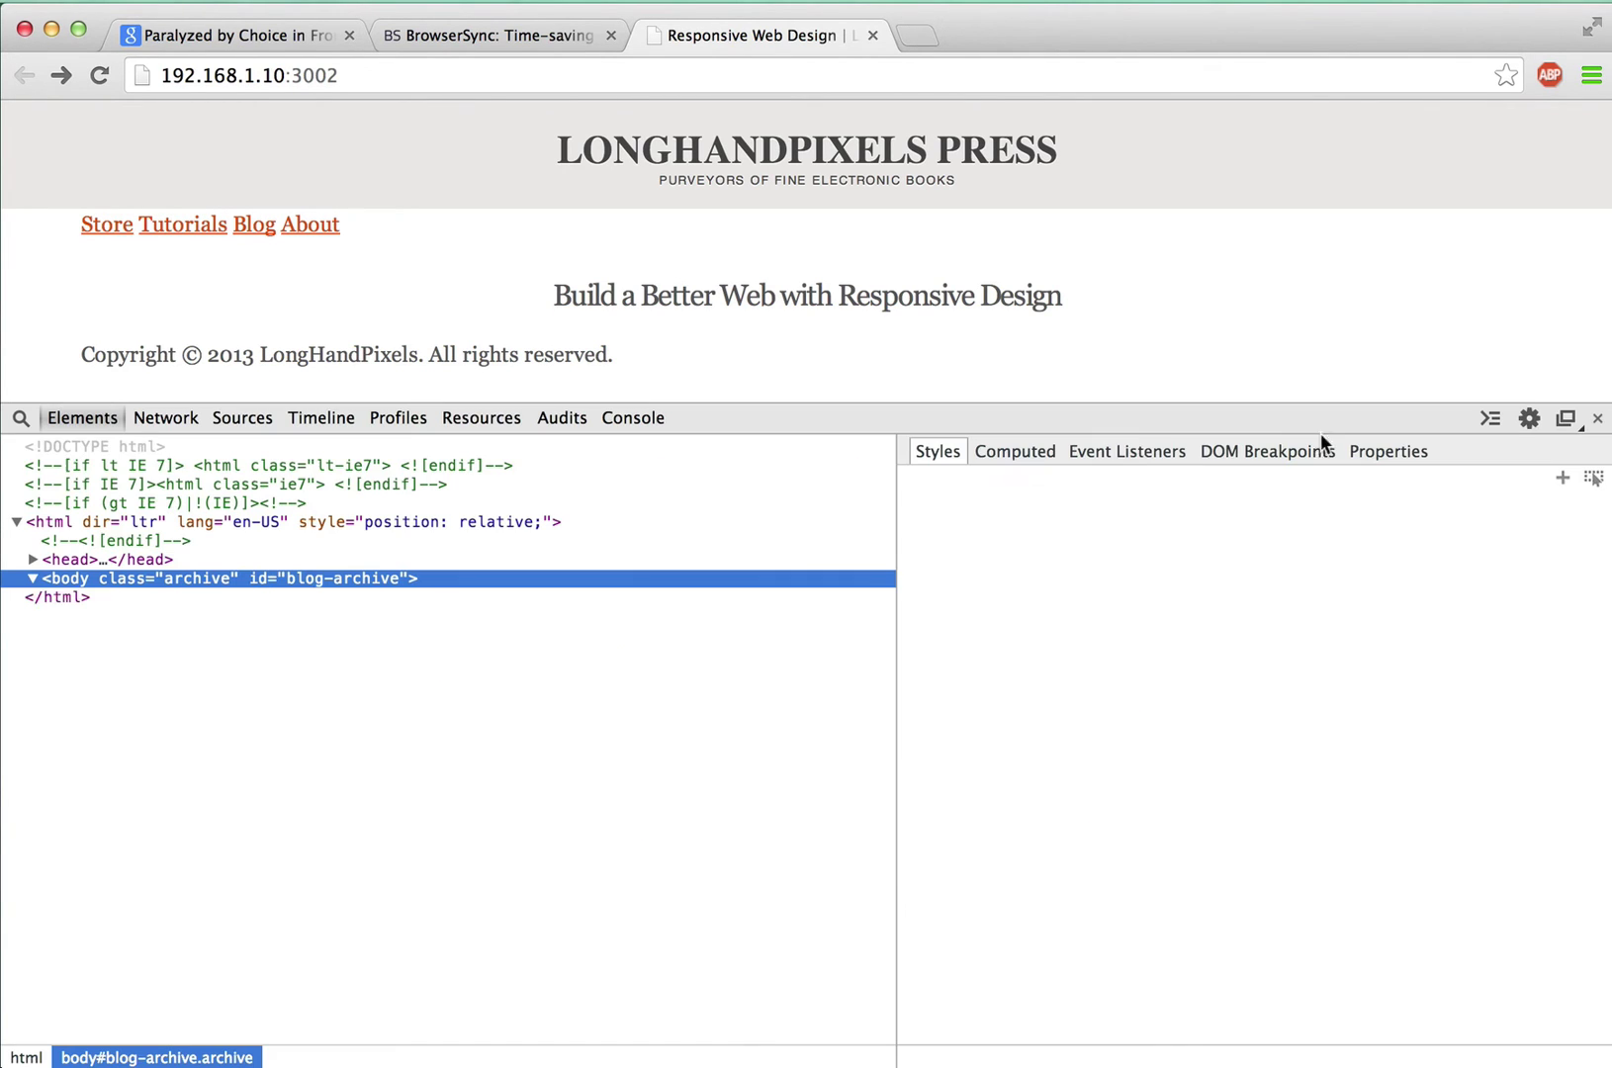
left_click(707, 417)
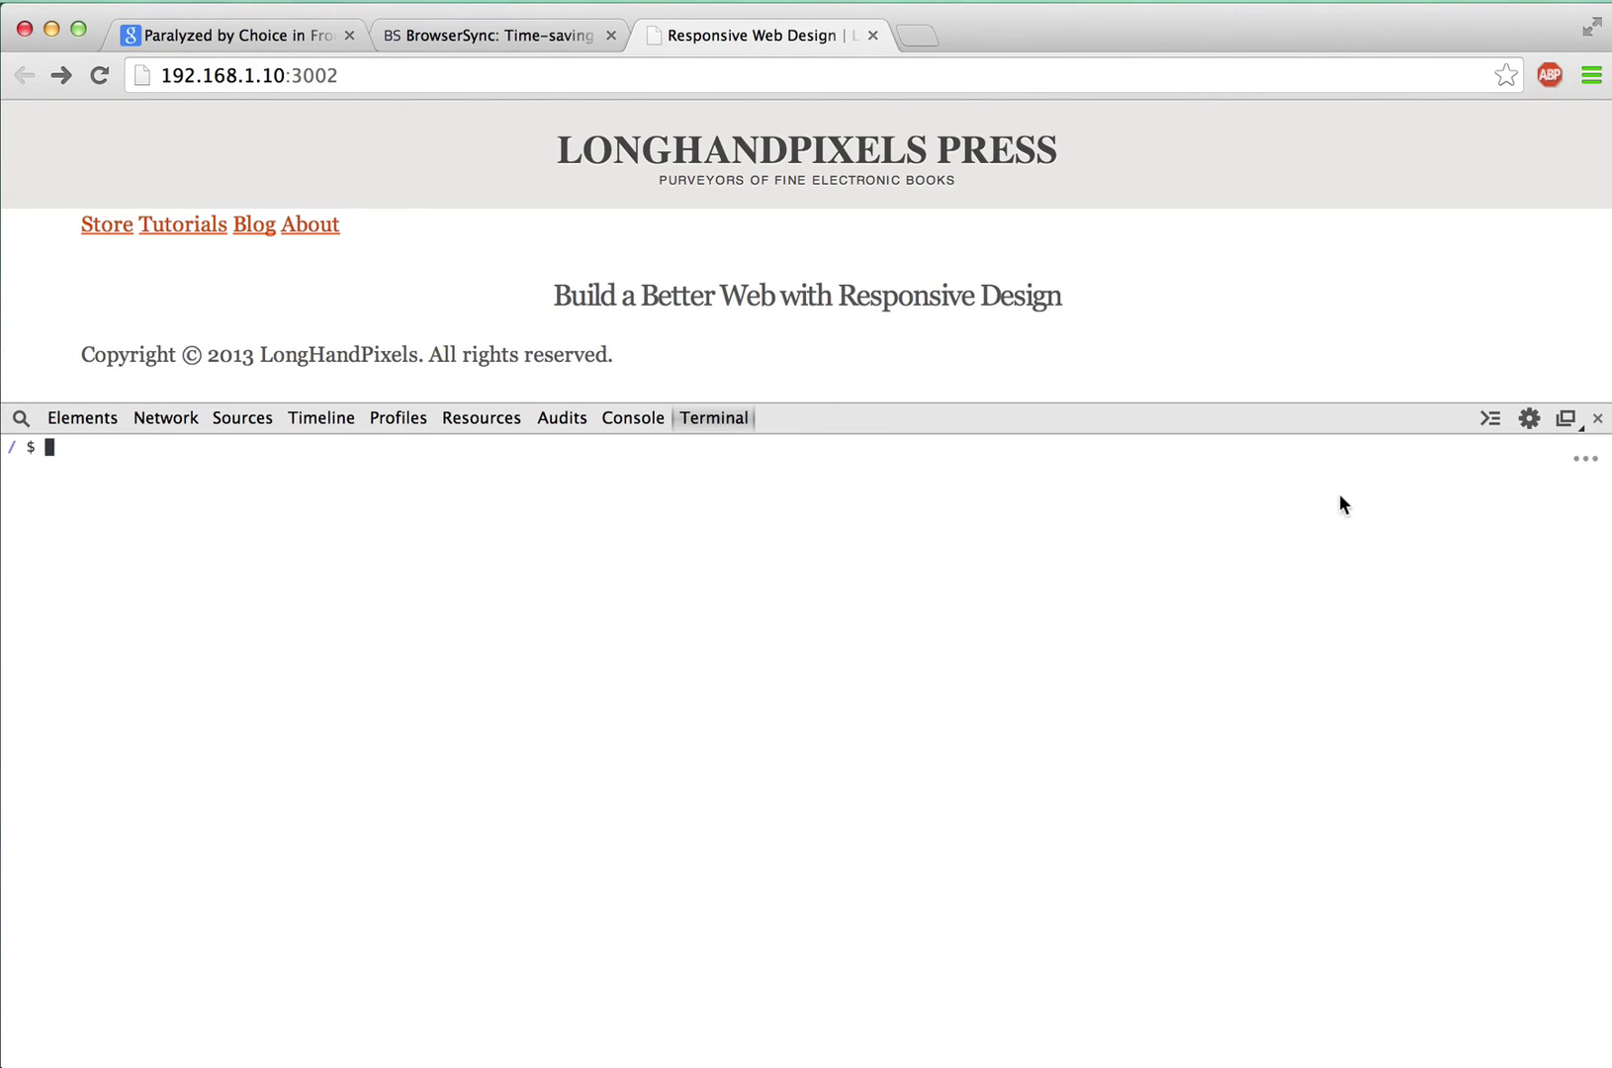
Step: Switch the terminal to the Dark theme and launch vim
left_click(1586, 457)
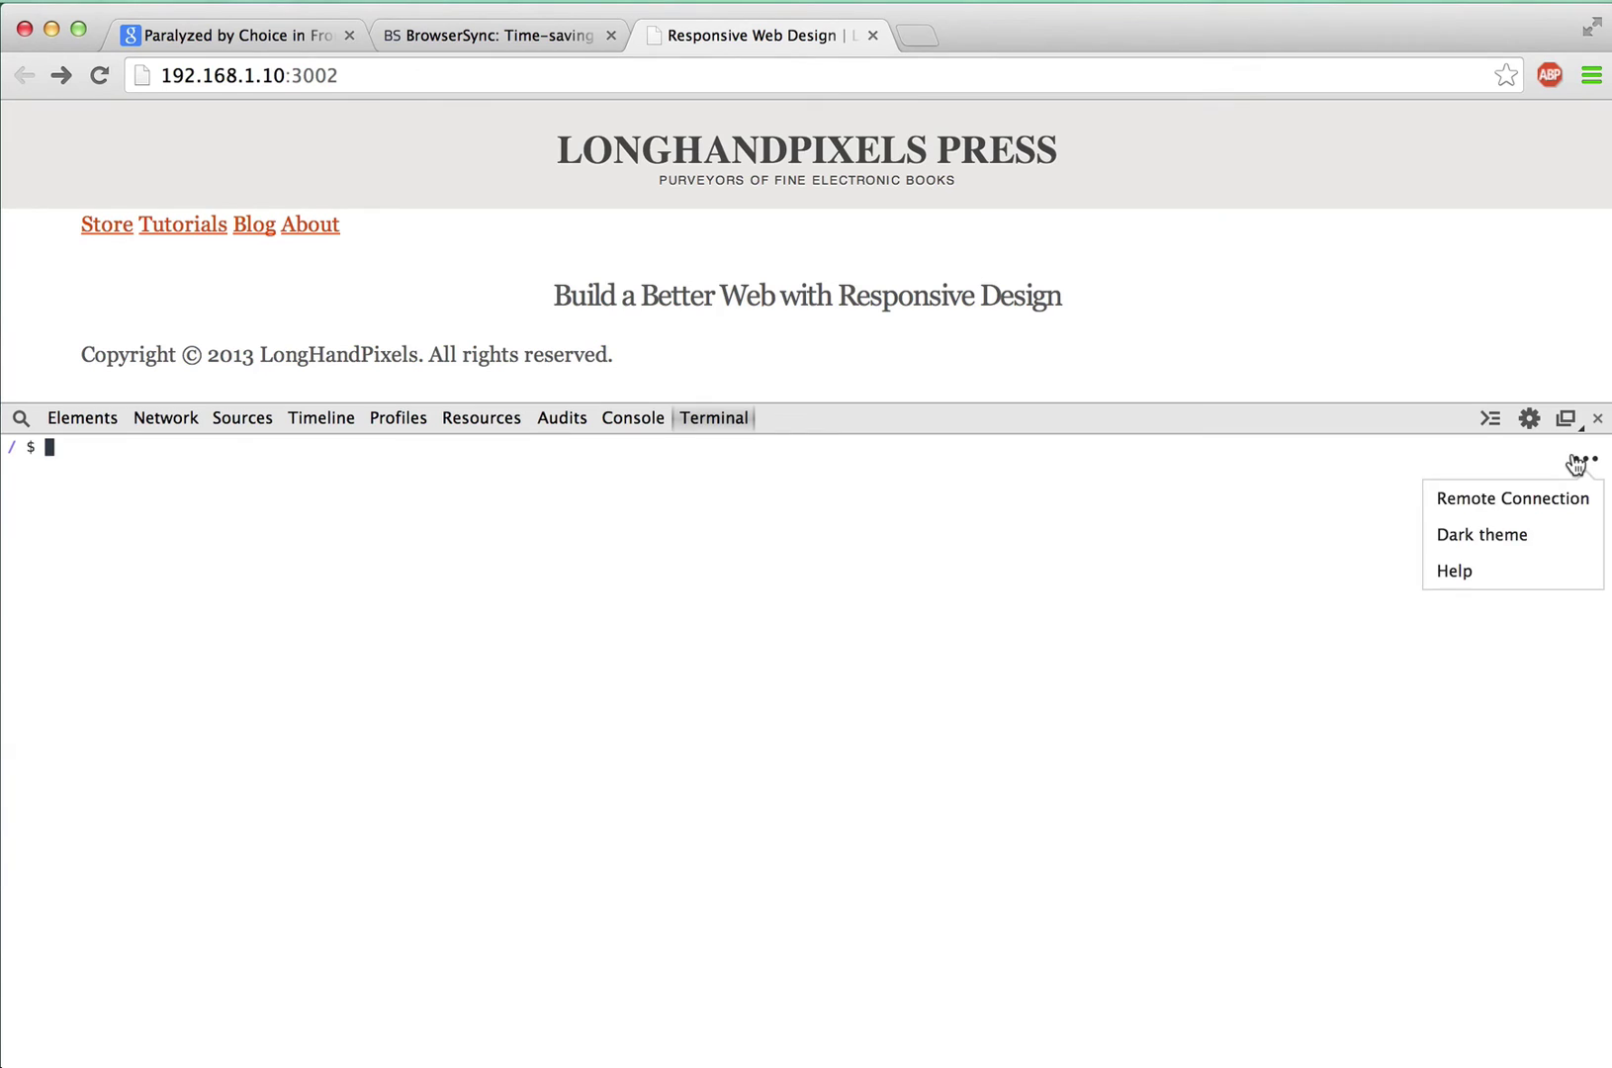
left_click(1496, 534)
type("vim")
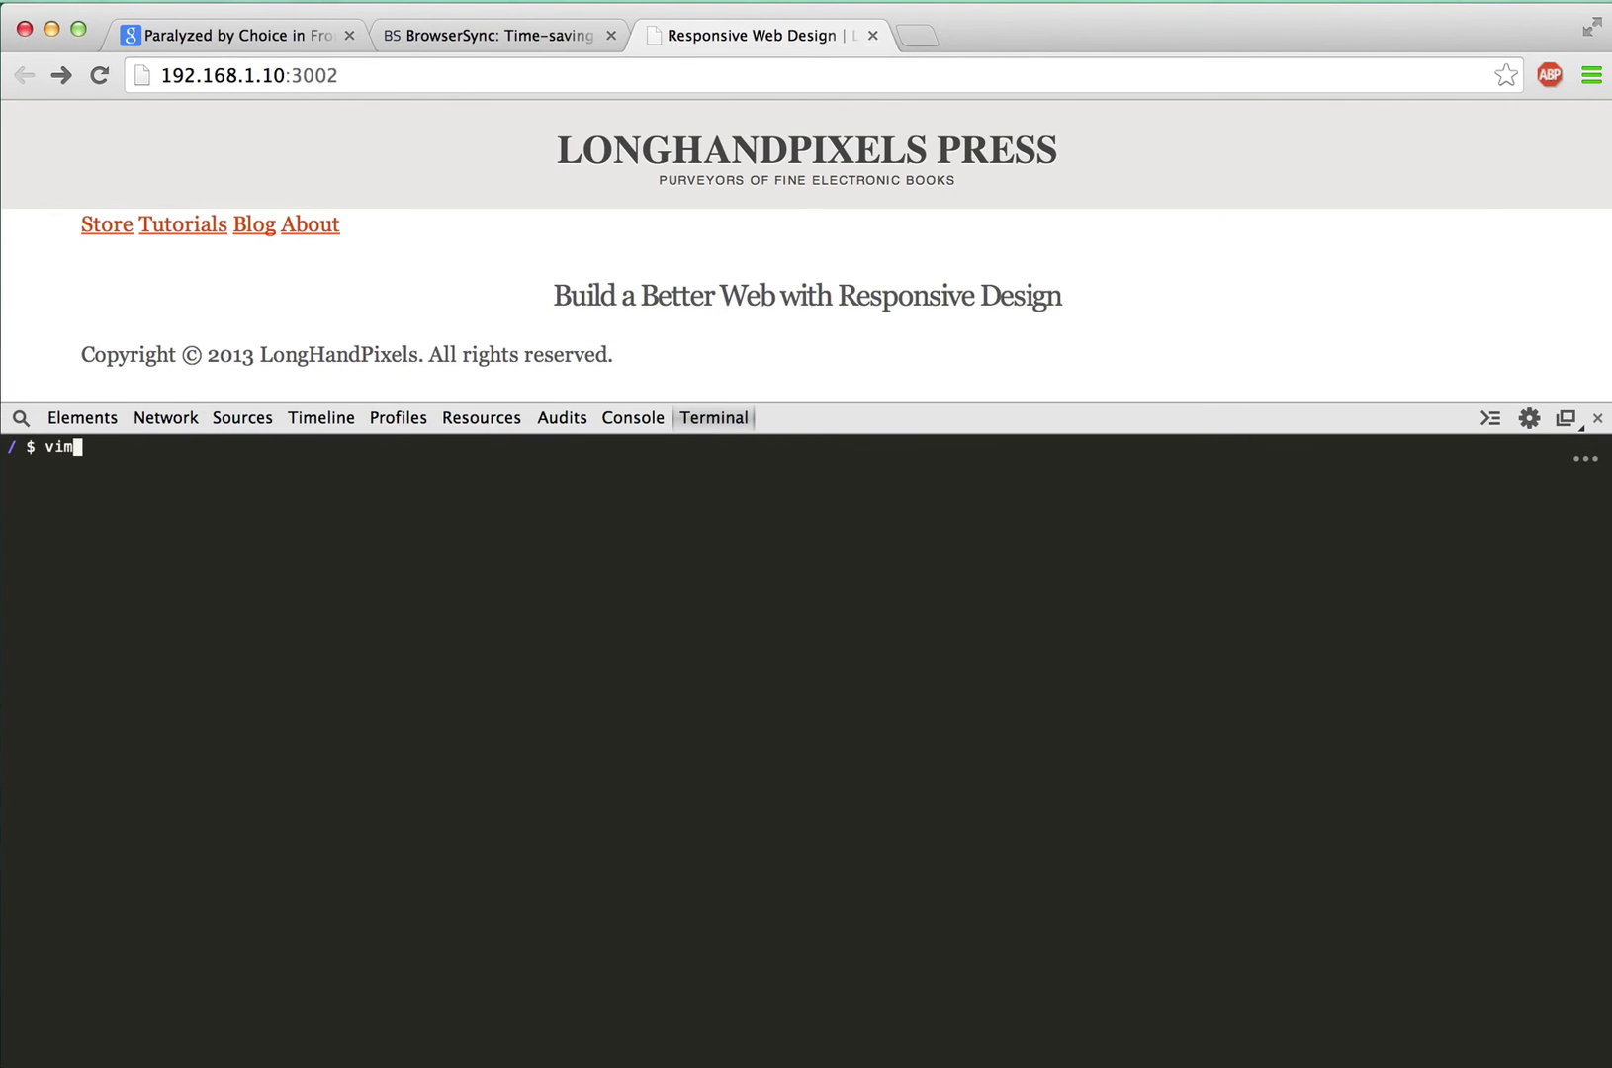
key("Return")
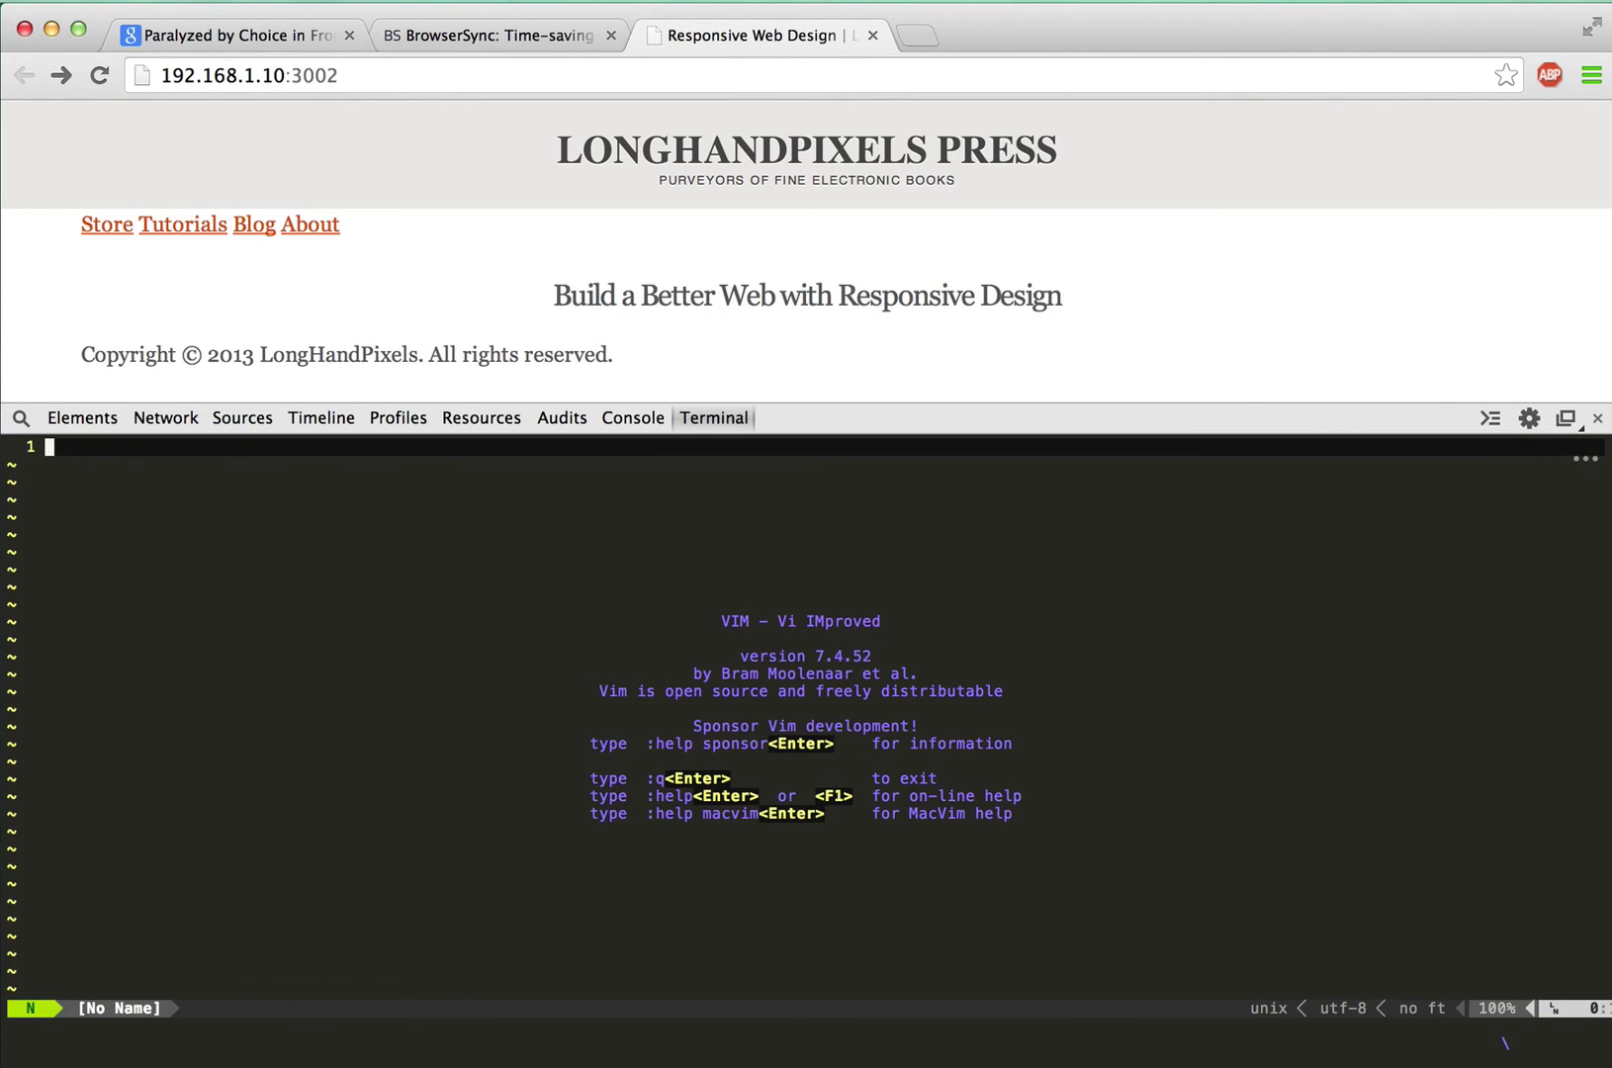
Step: Open and close Vim's recent-files list, then browse the NERDTree file tree and close it
key("m")
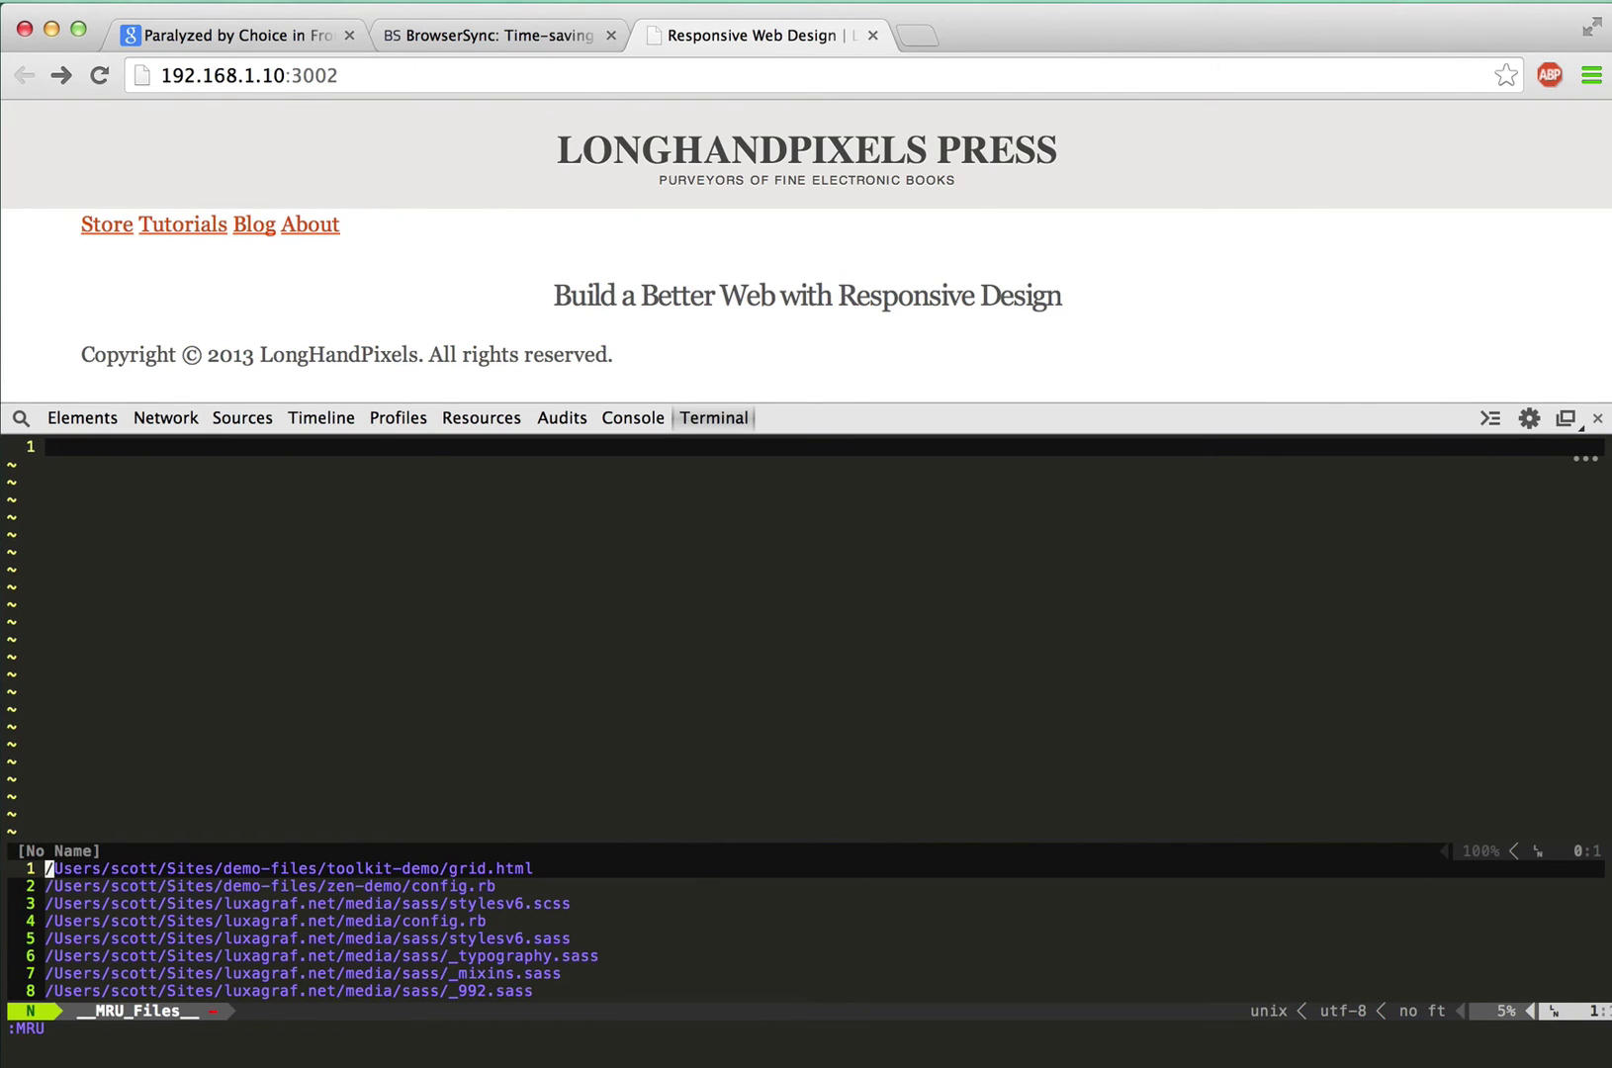
key("q")
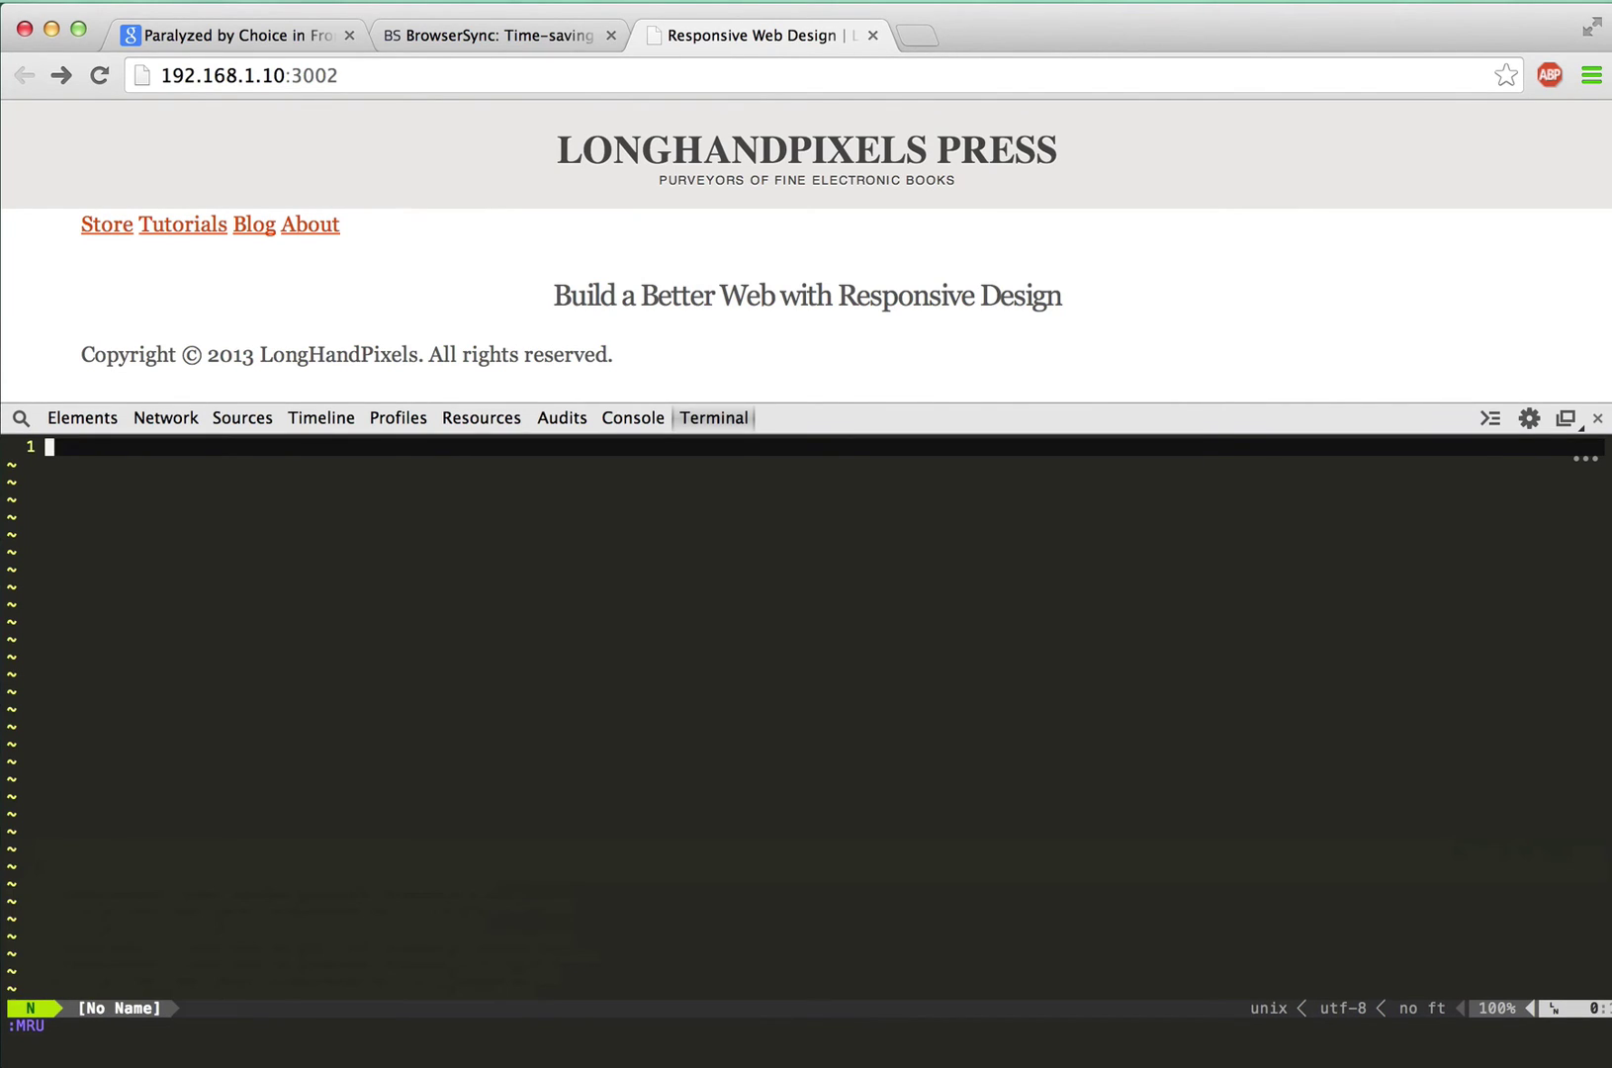
key("n")
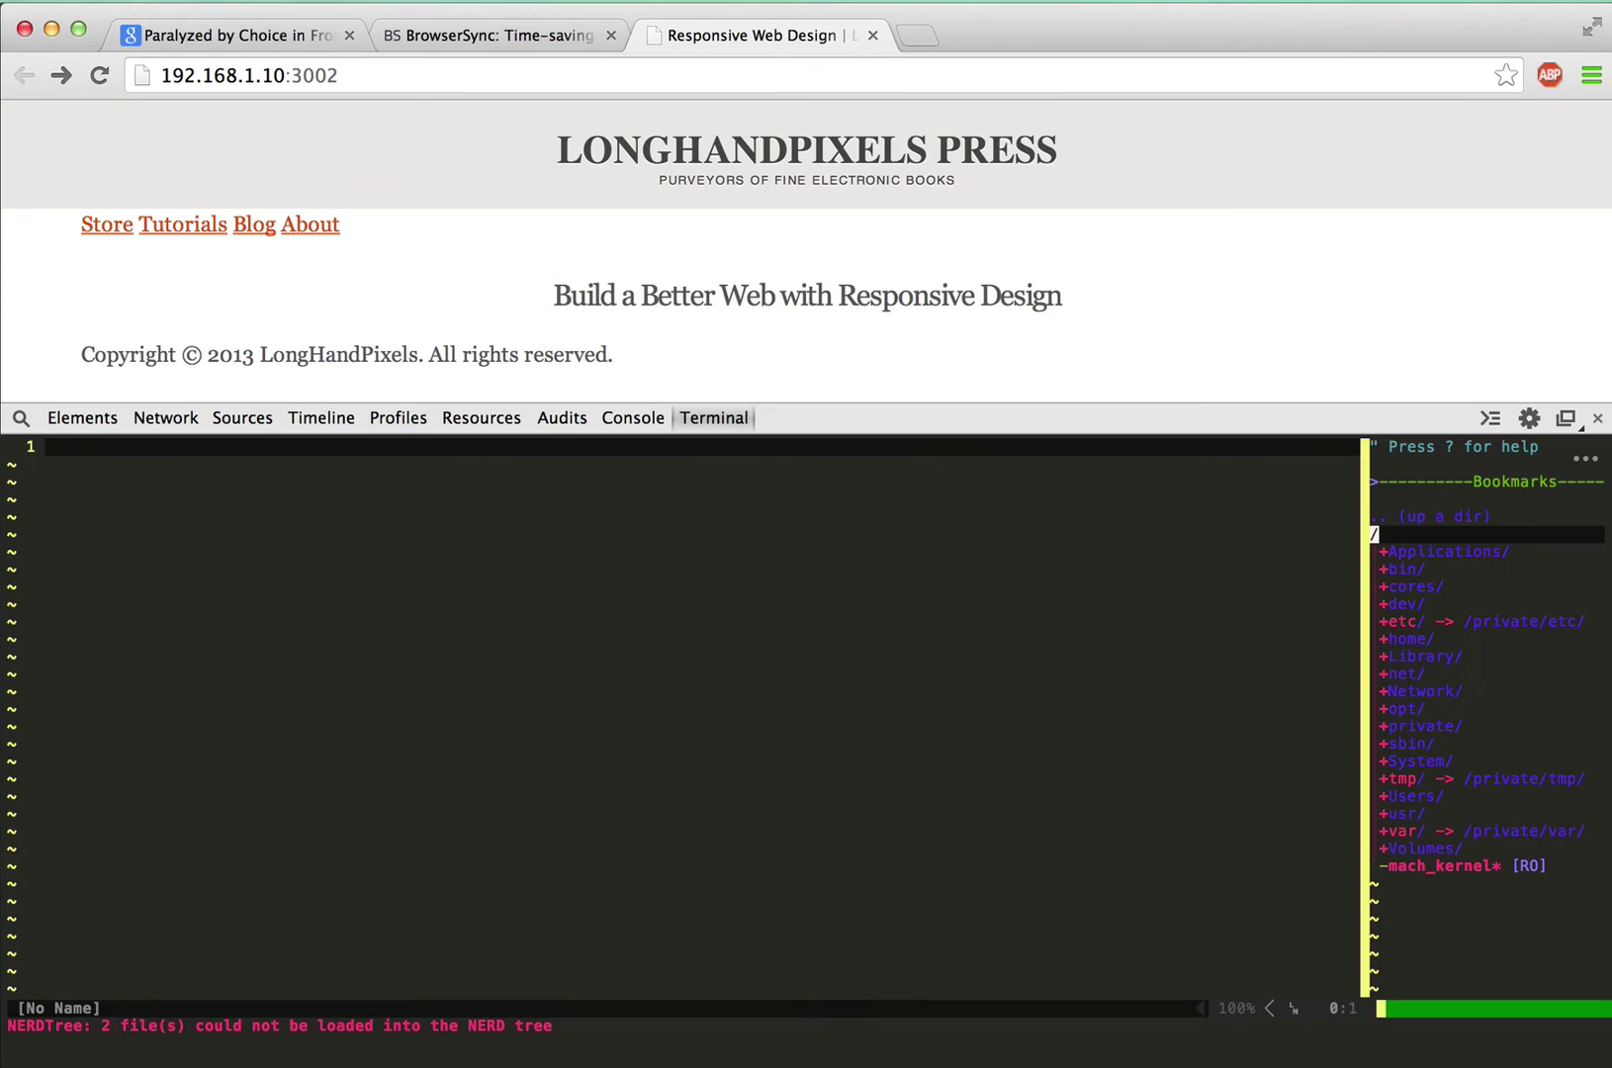
key("j")
key("j")
key("j")
key("j")
key("j")
key("k")
key("k")
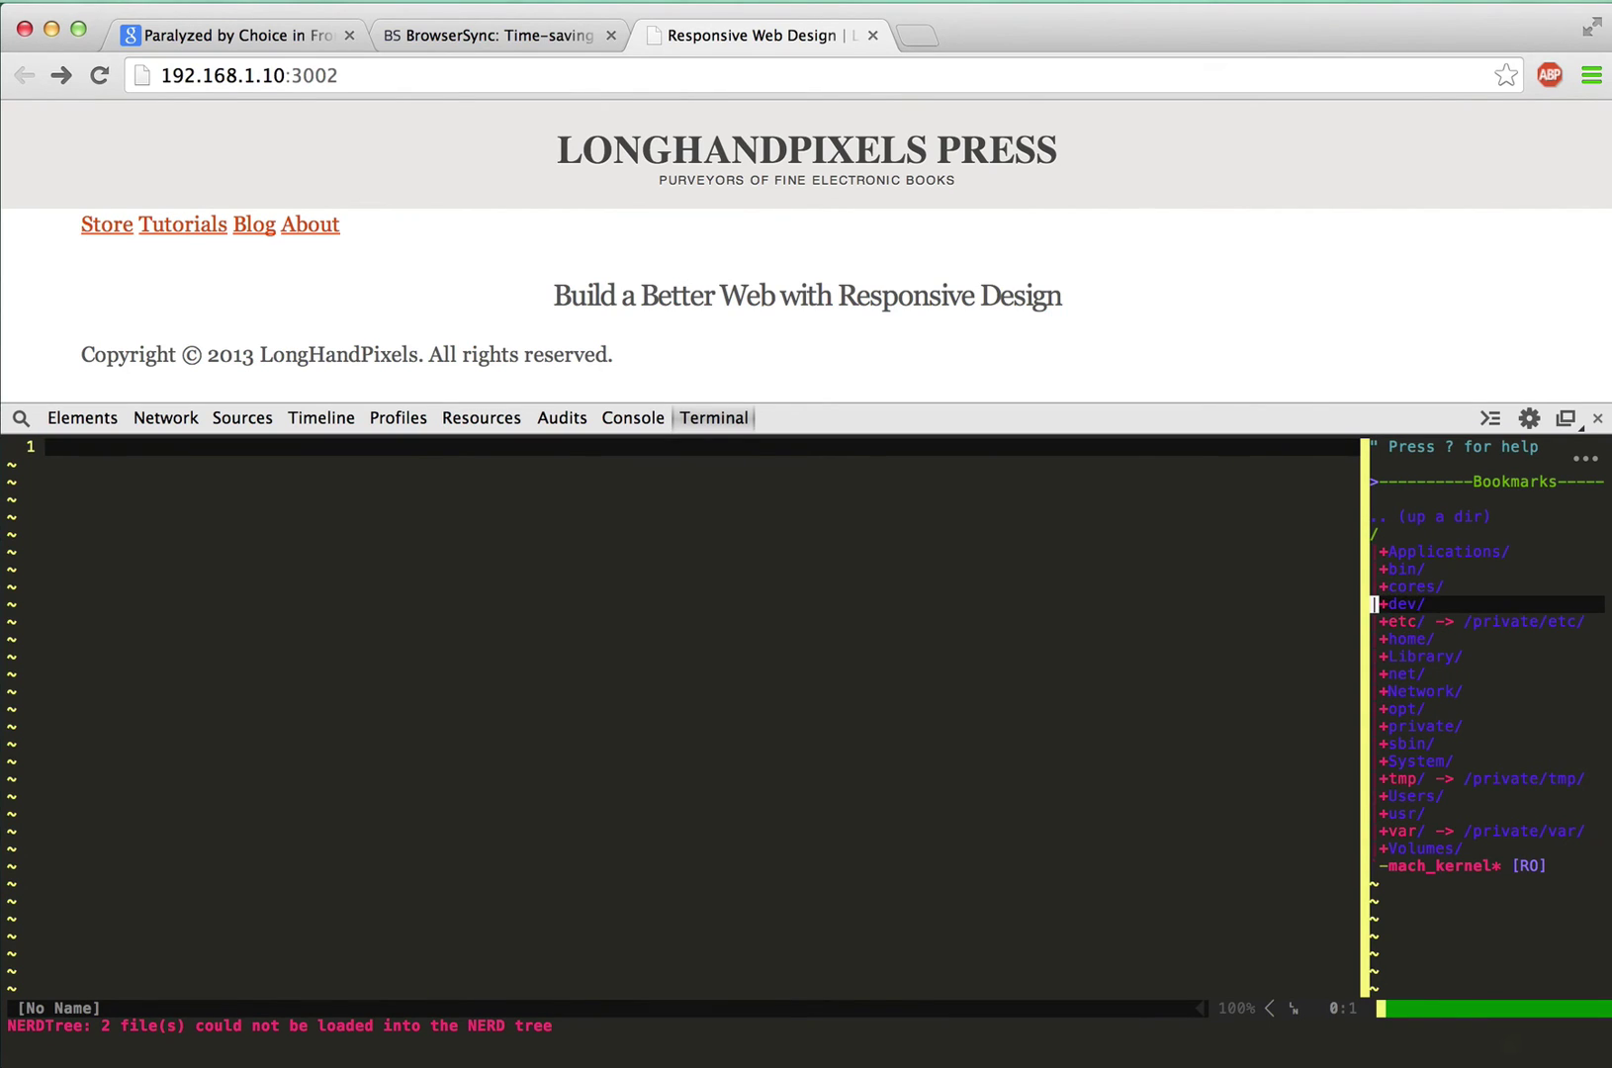
key("k")
key("k")
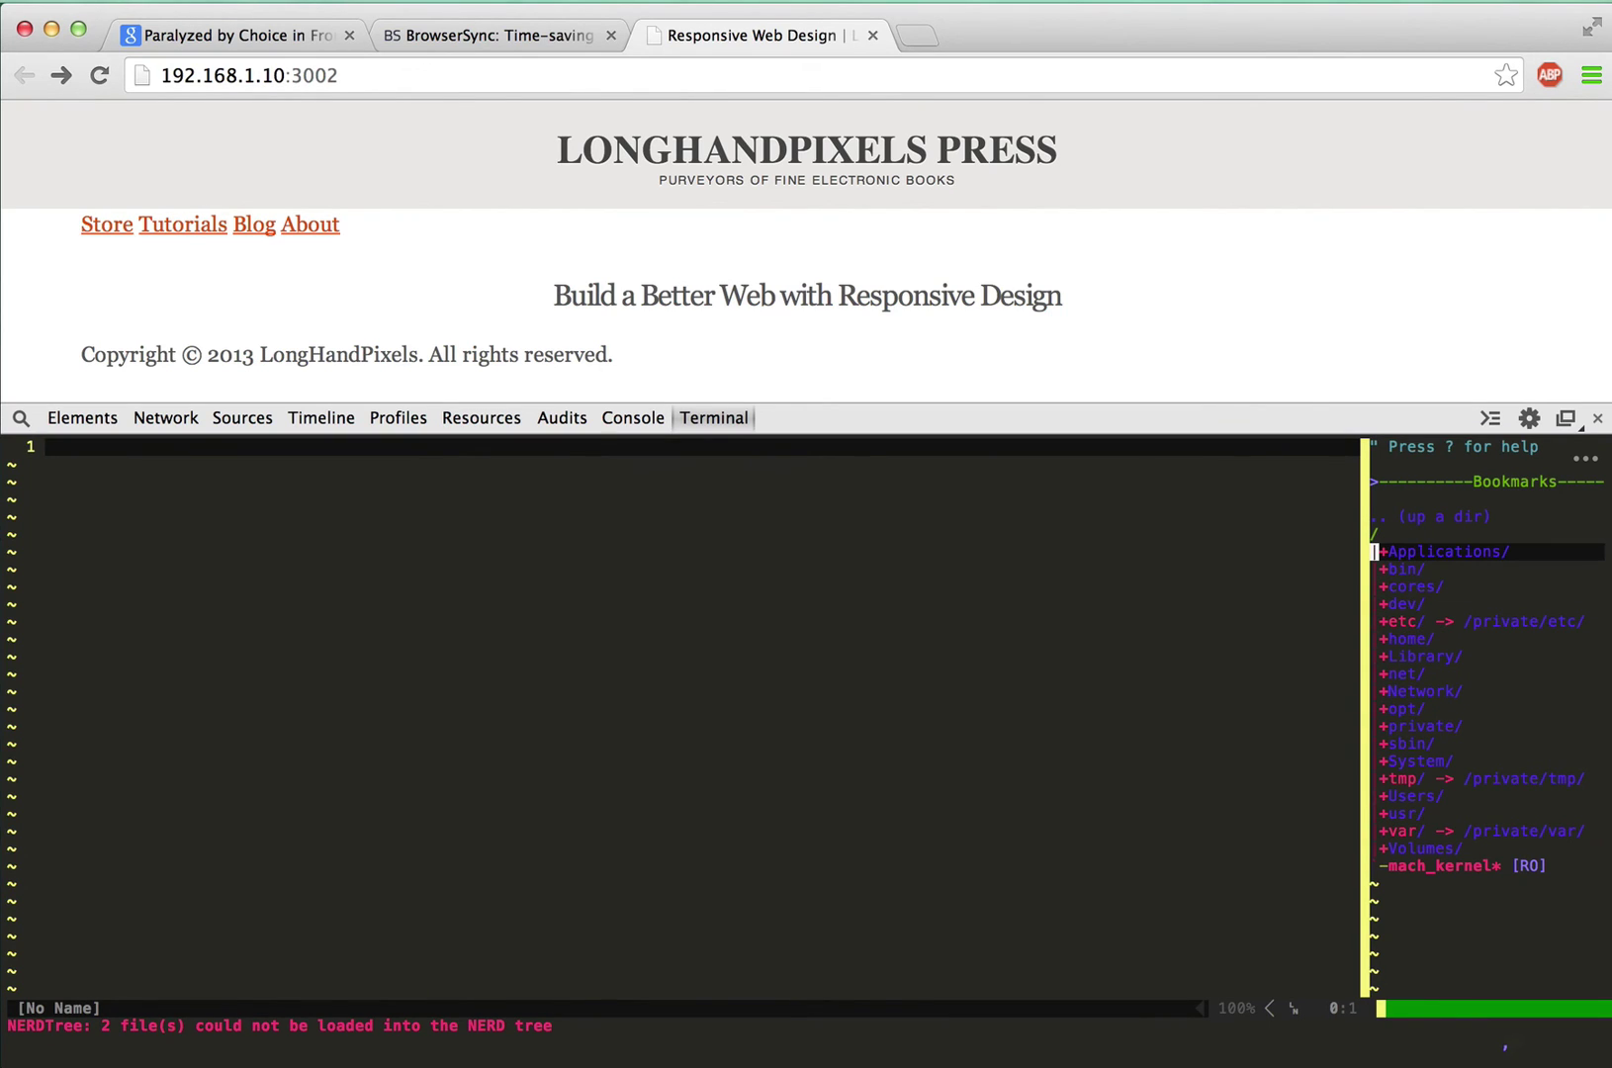
key("n")
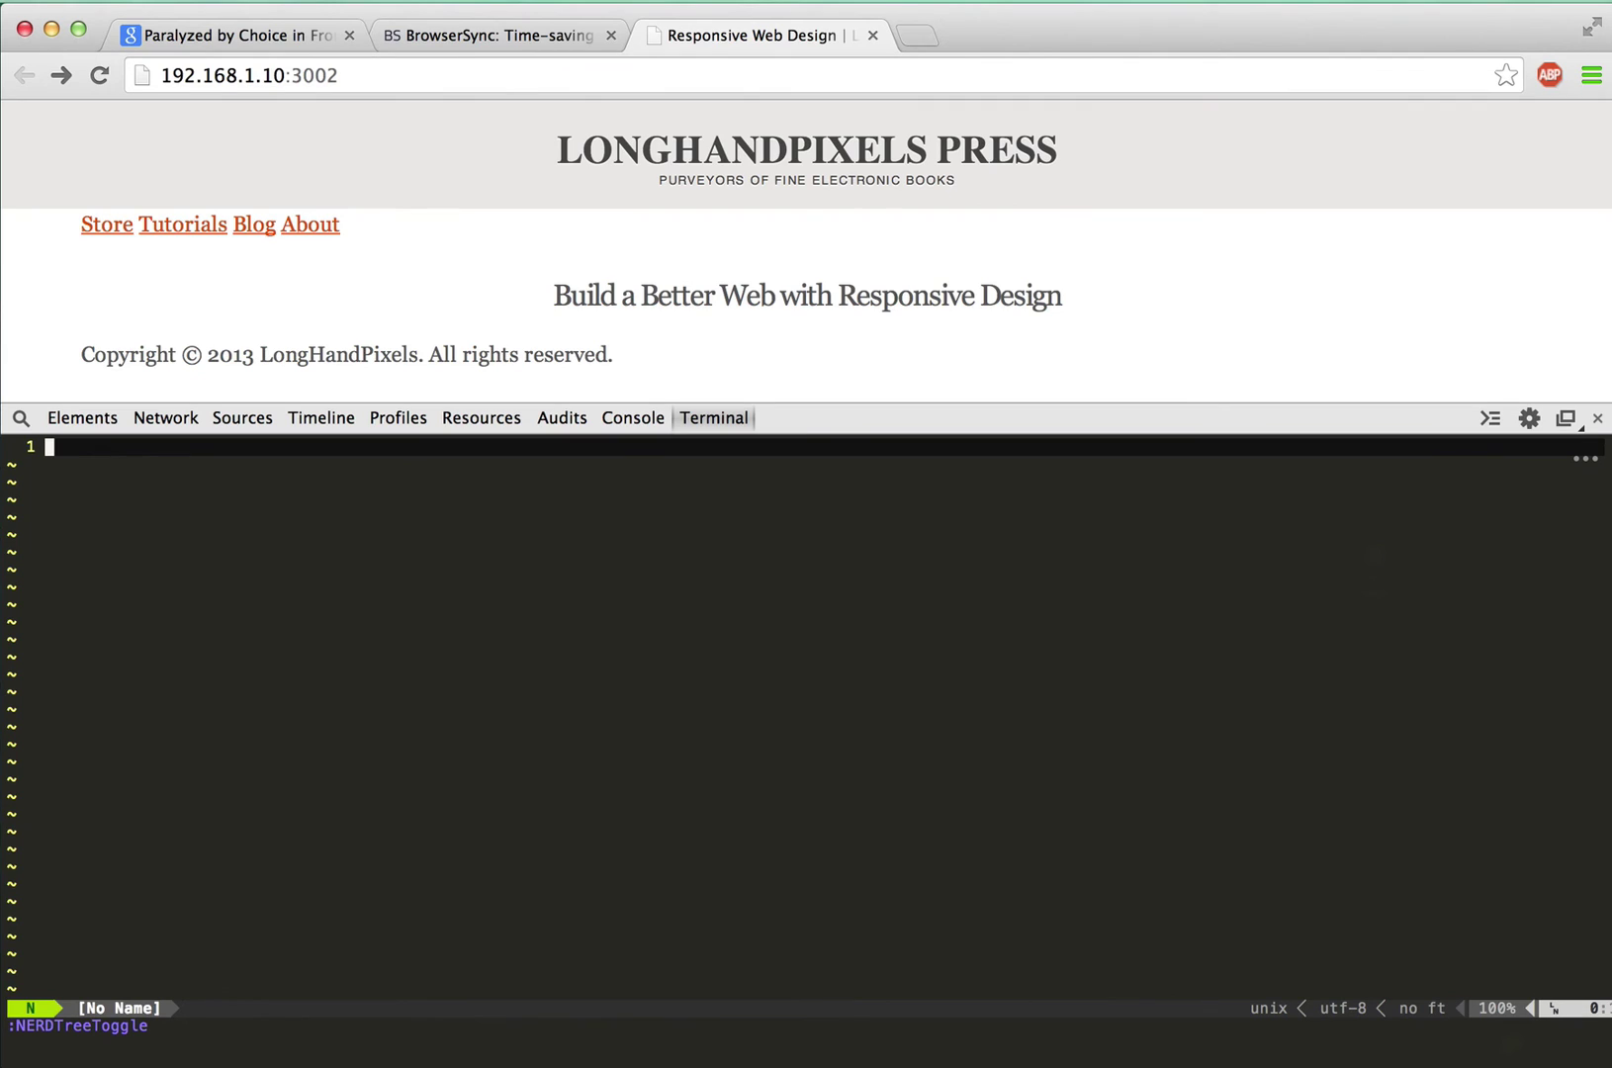
Step: Quit Vim with :q back to the shell
type(":e")
key("BackSpace")
key("BackSpace")
type(":q")
key("Return")
Step: Change into ~/Sites/longhandpixels with Tab completion and run git status
type("cd Us")
key("Tab")
type("er")
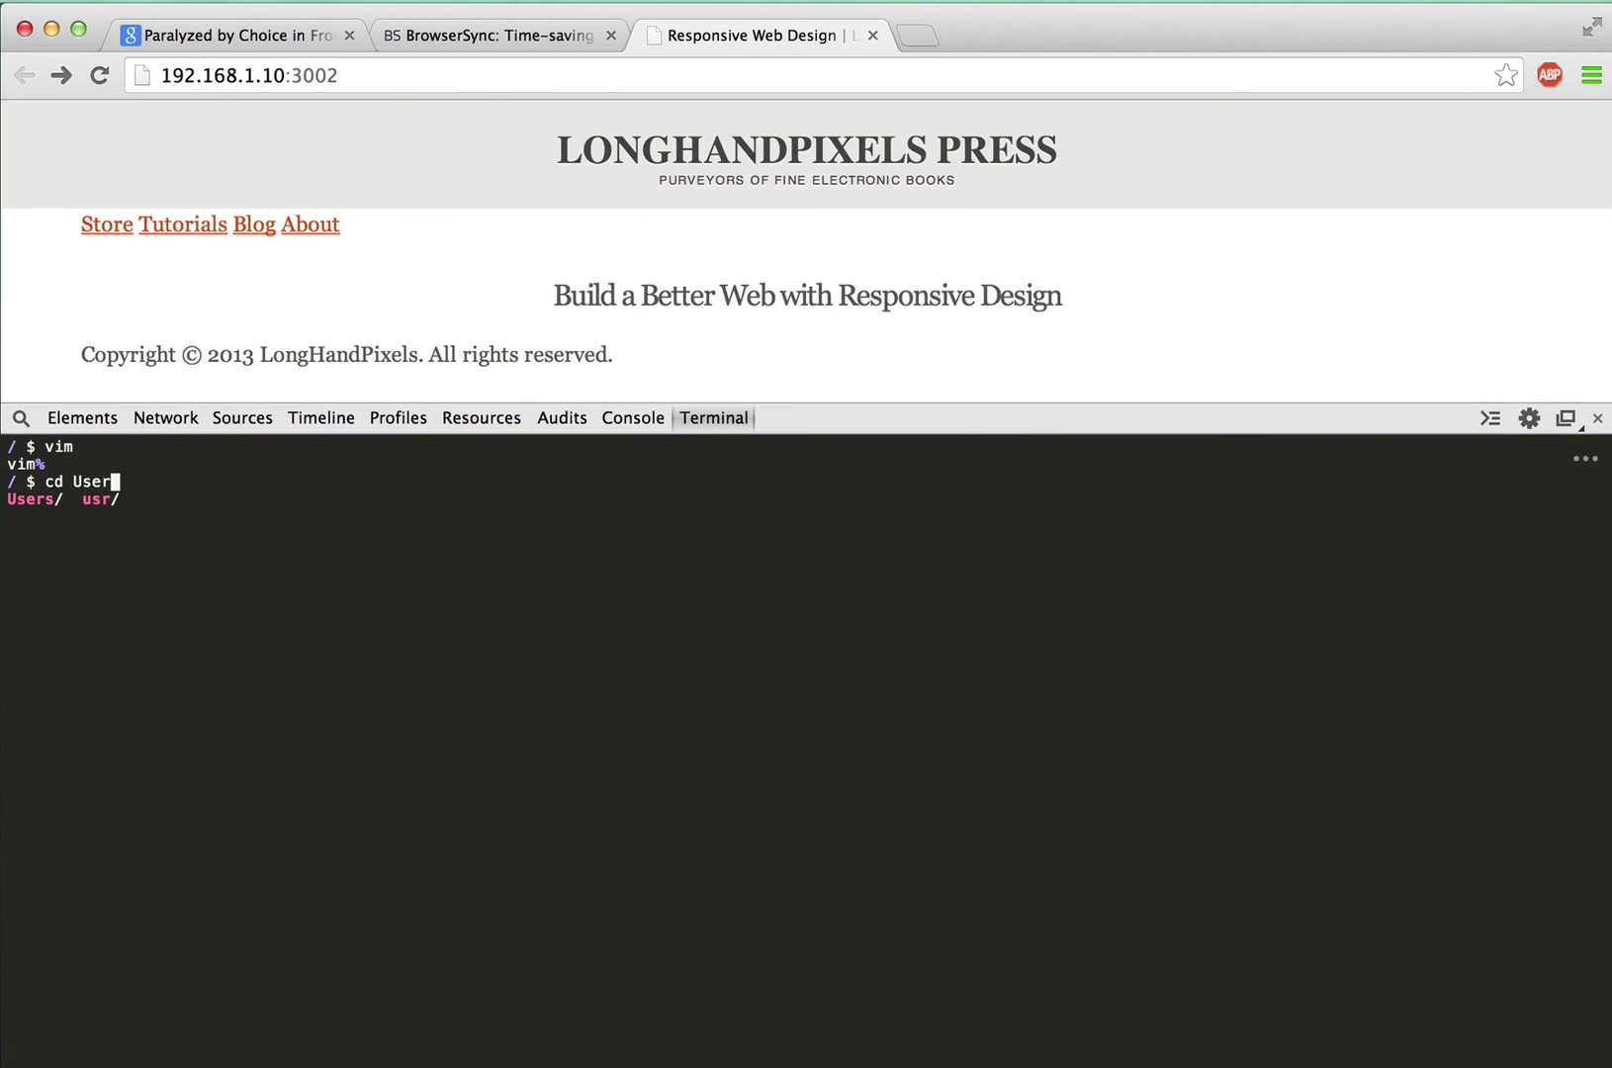
key("Tab")
type("sc")
key("Tab")
type("Sil")
key("Tab")
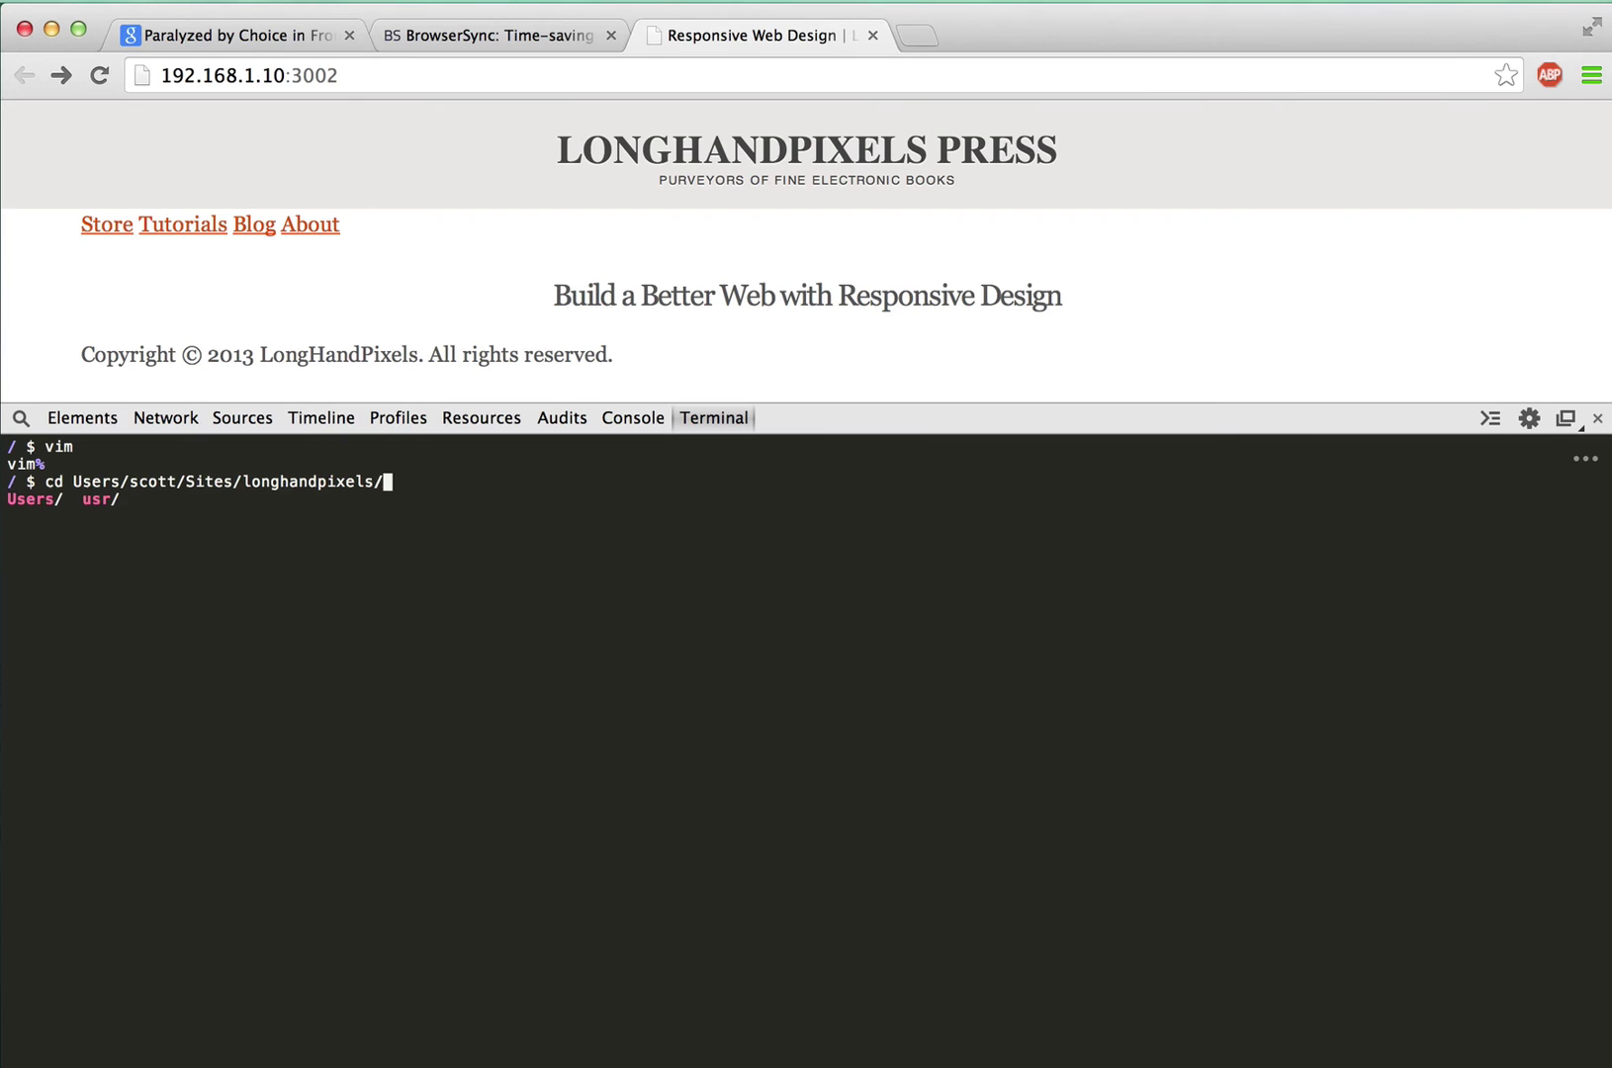
key("Return")
type("git status")
key("Return")
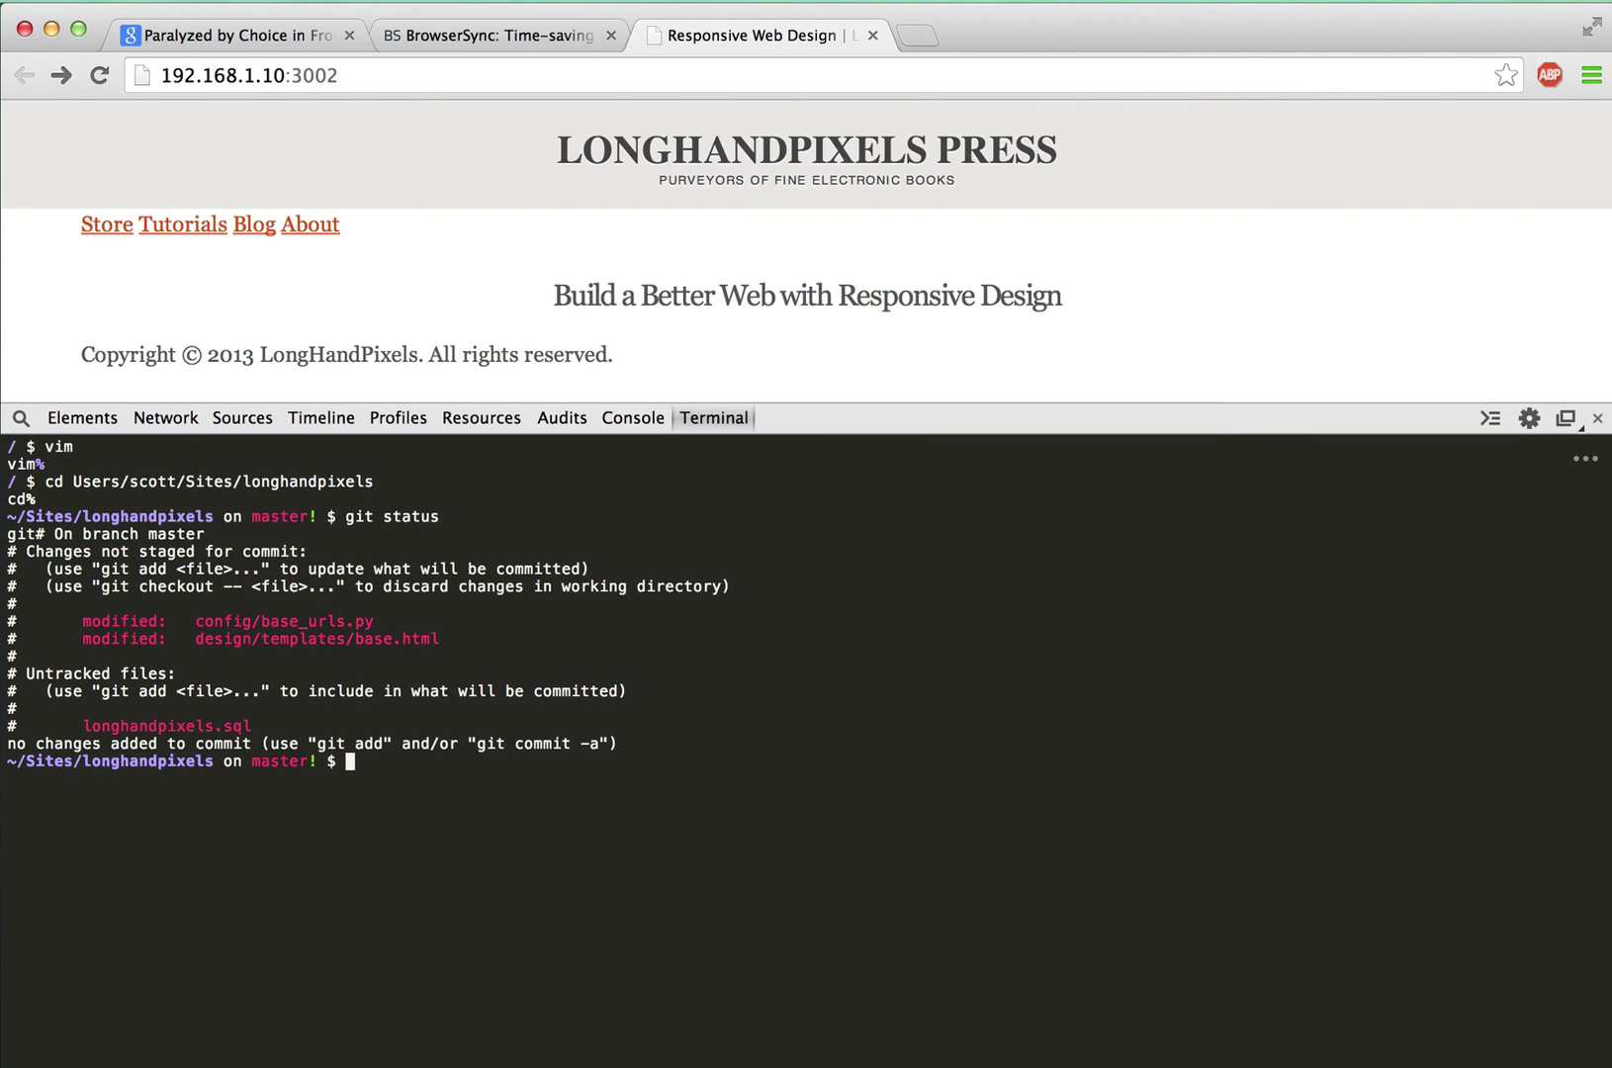
Step: Close DevTools and open the BrowserSync Documentation, the project's GitHub wiki Home page
left_click(1598, 419)
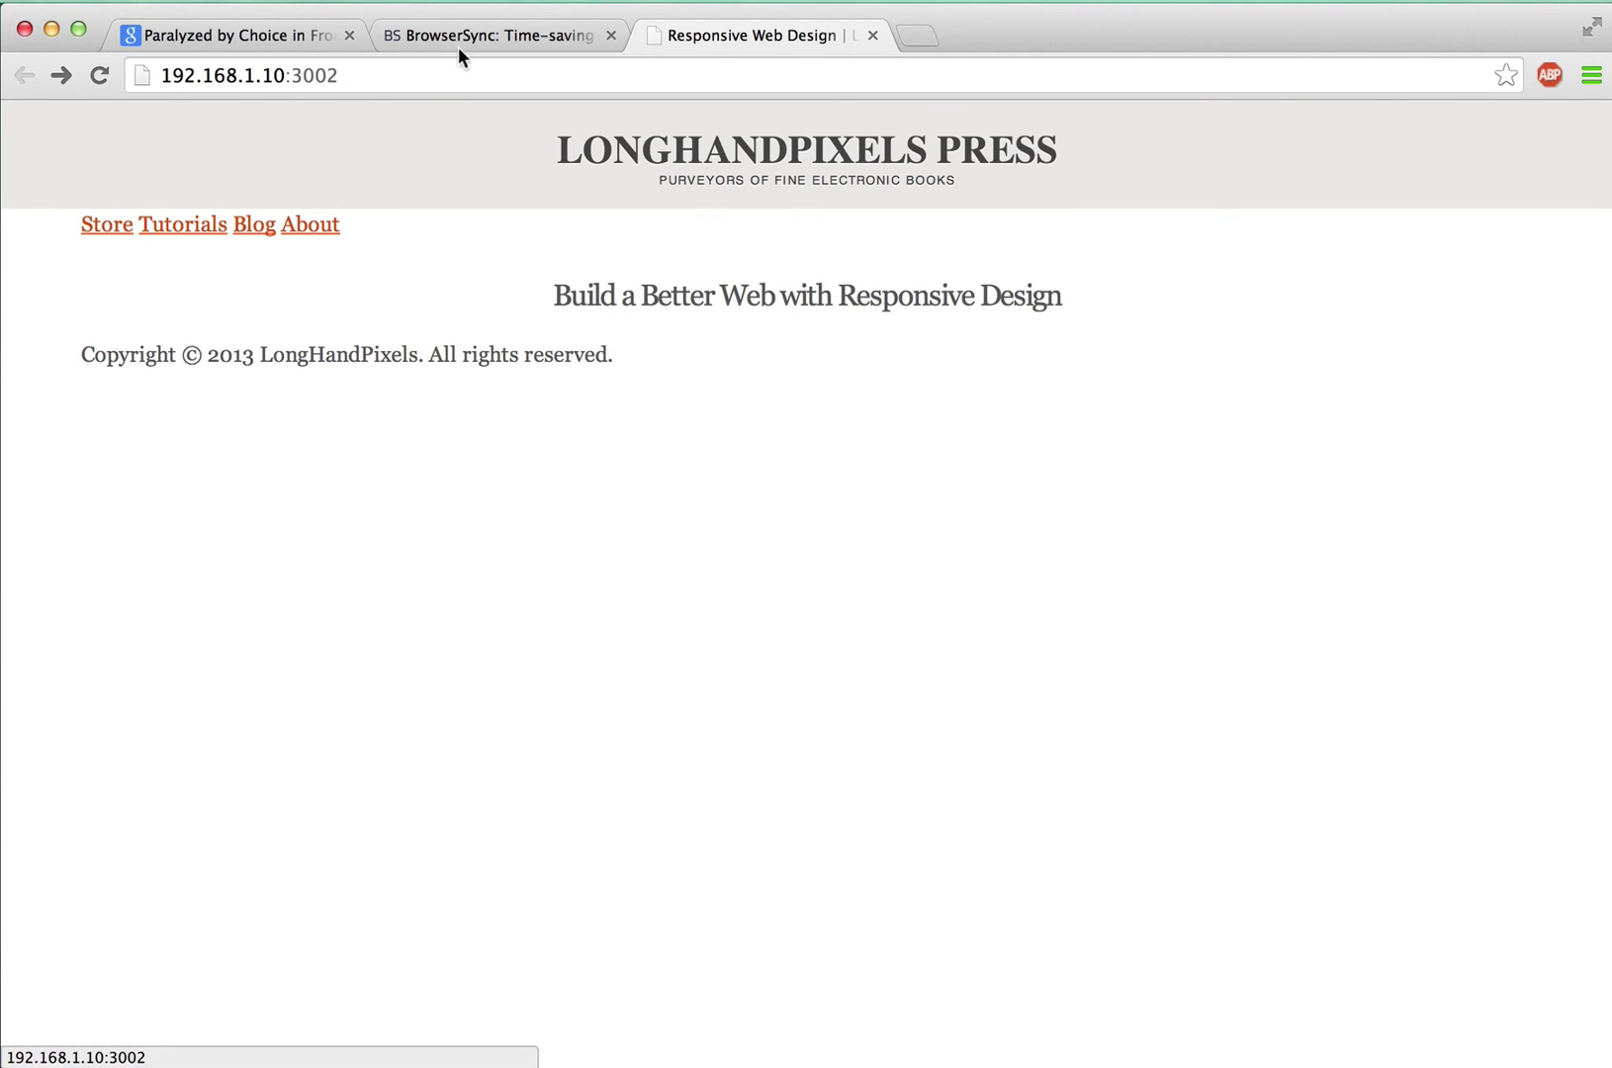
left_click(432, 34)
scroll(644, 335, "up", 15)
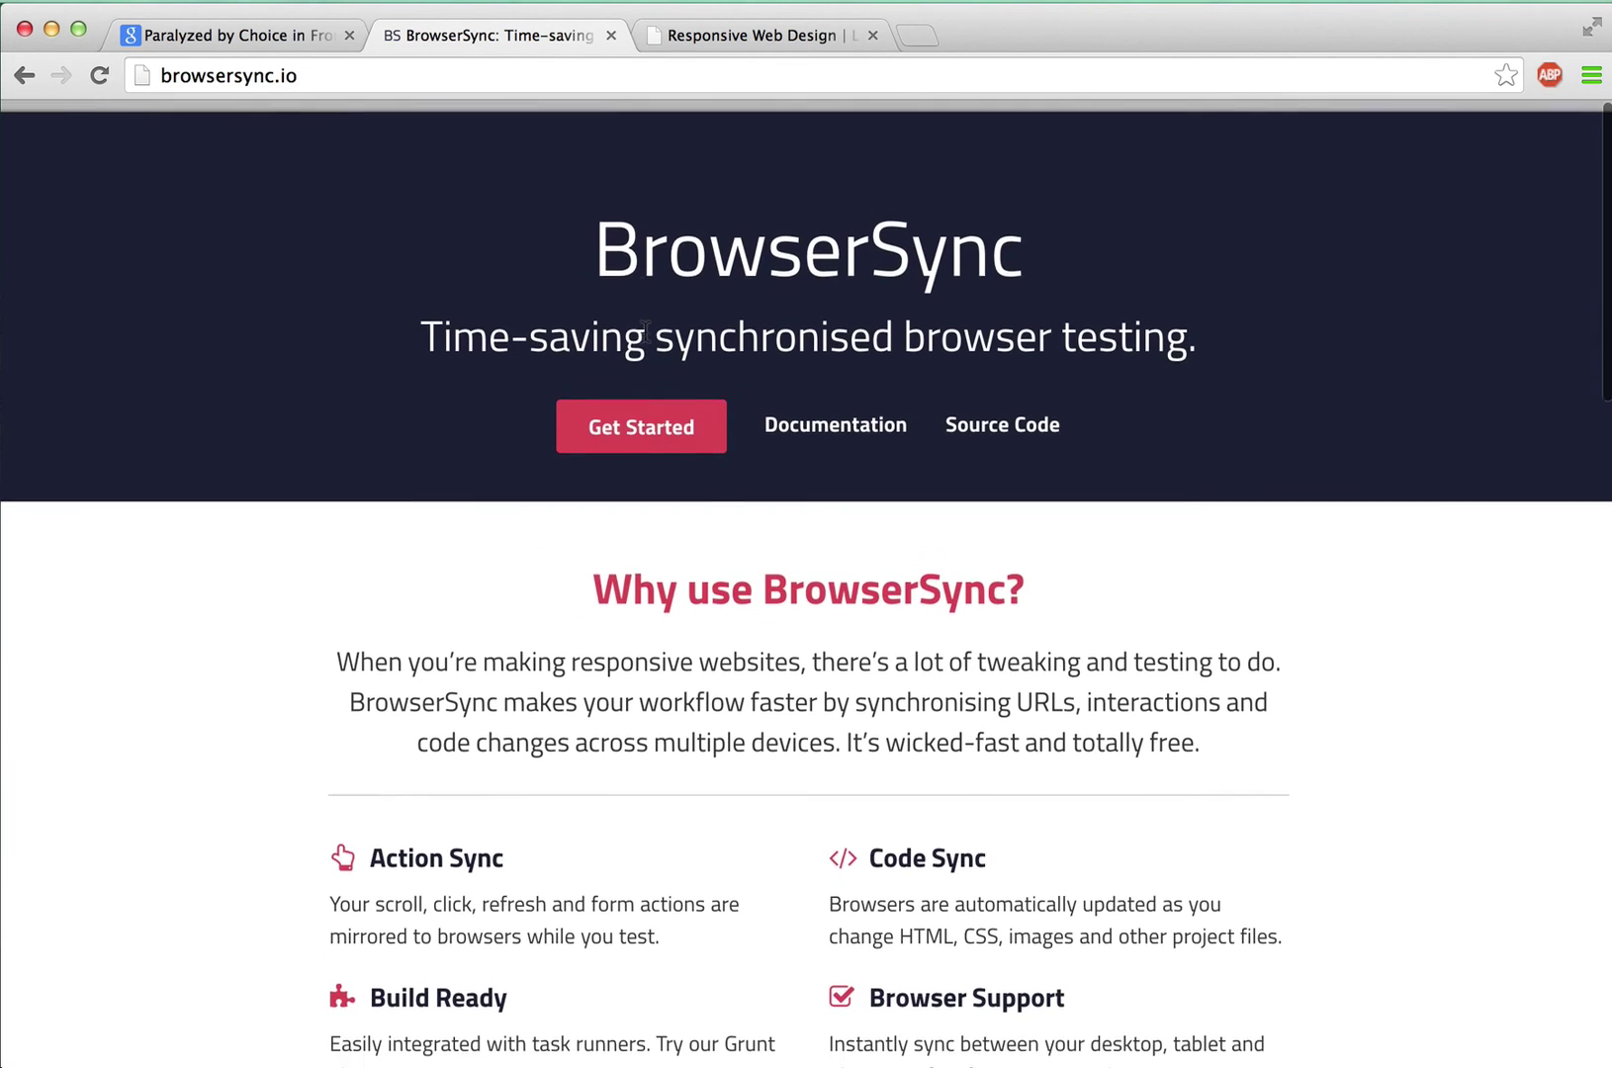
left_click(852, 415)
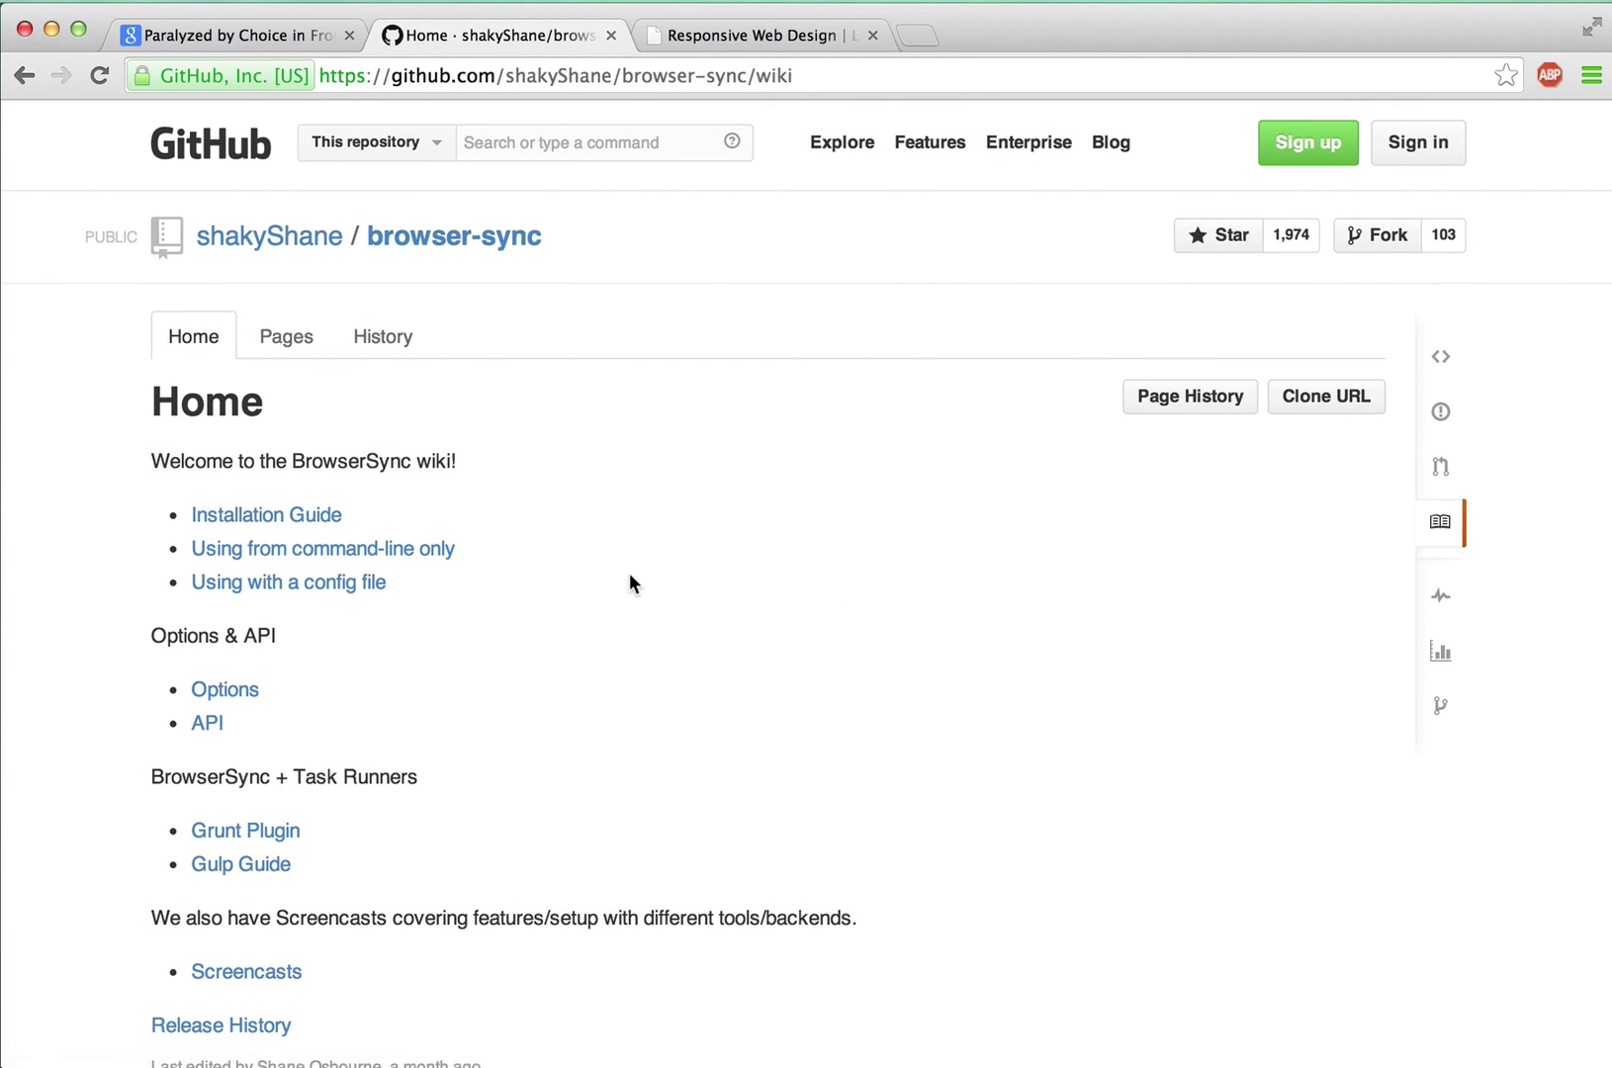
scroll(630, 583, "down", 3)
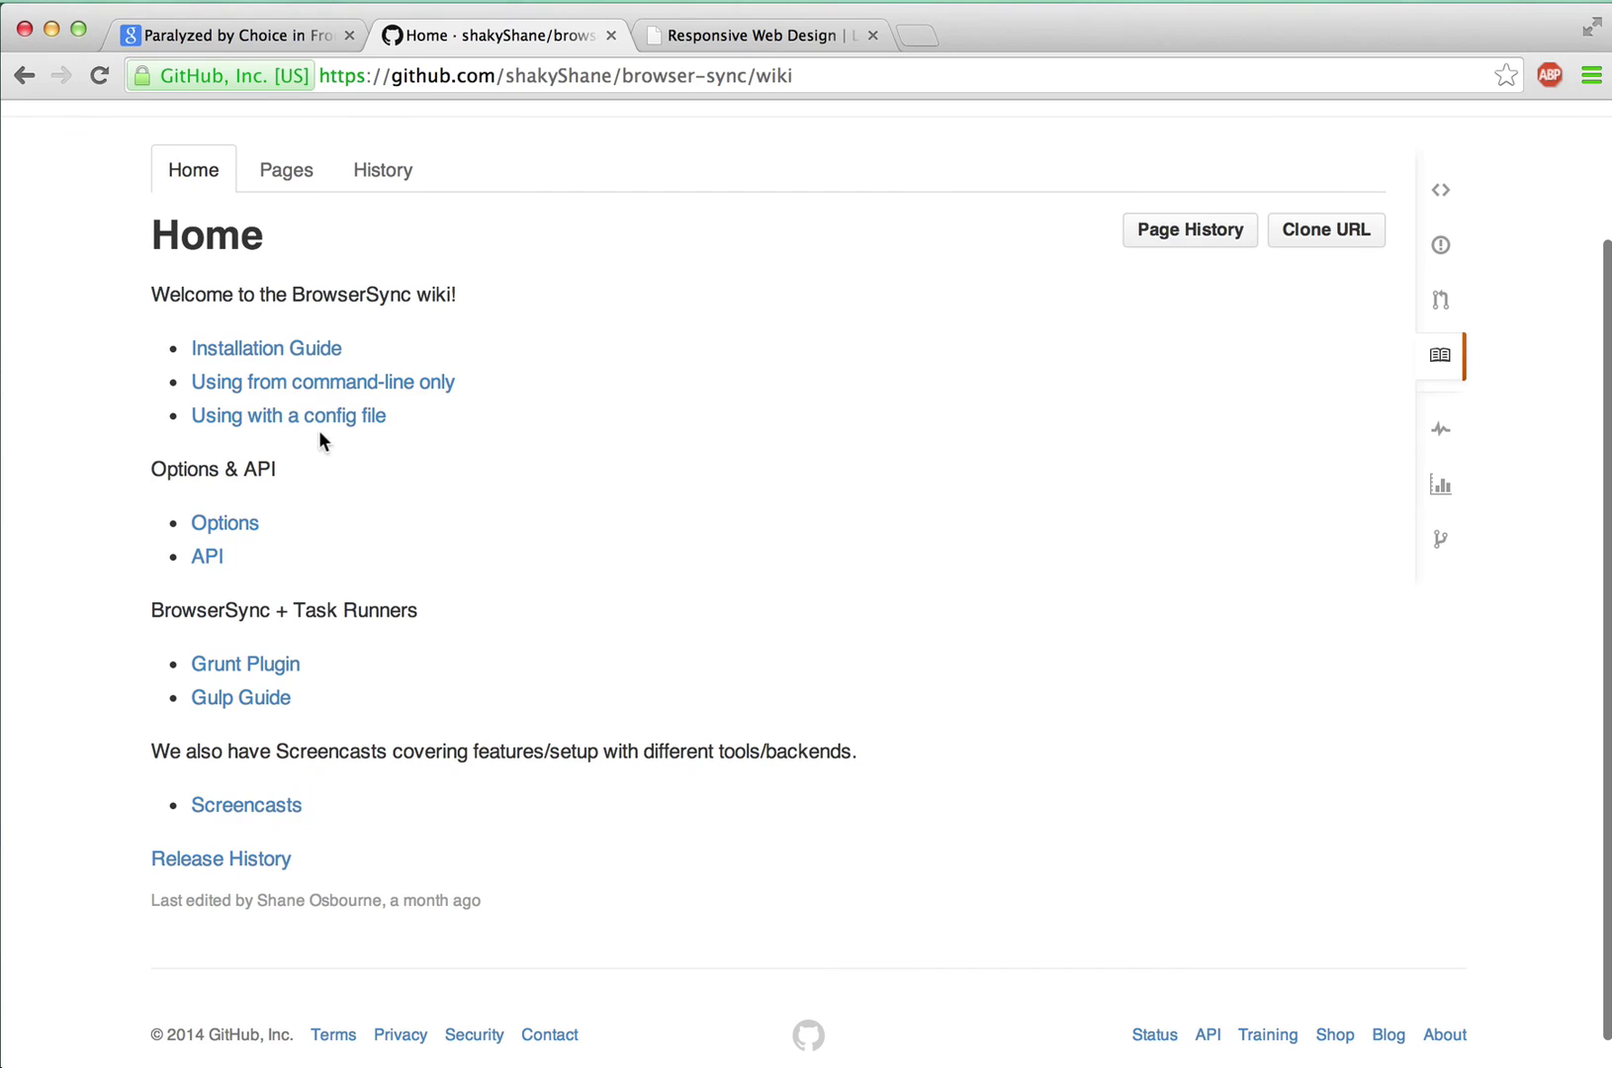